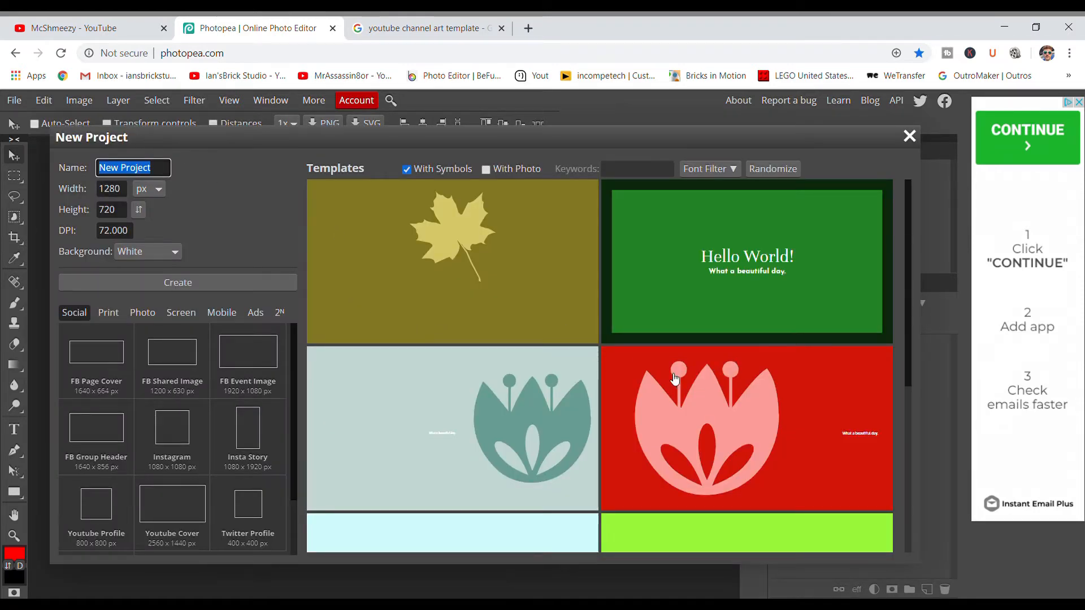
pyautogui.scroll(-5, 593, 354)
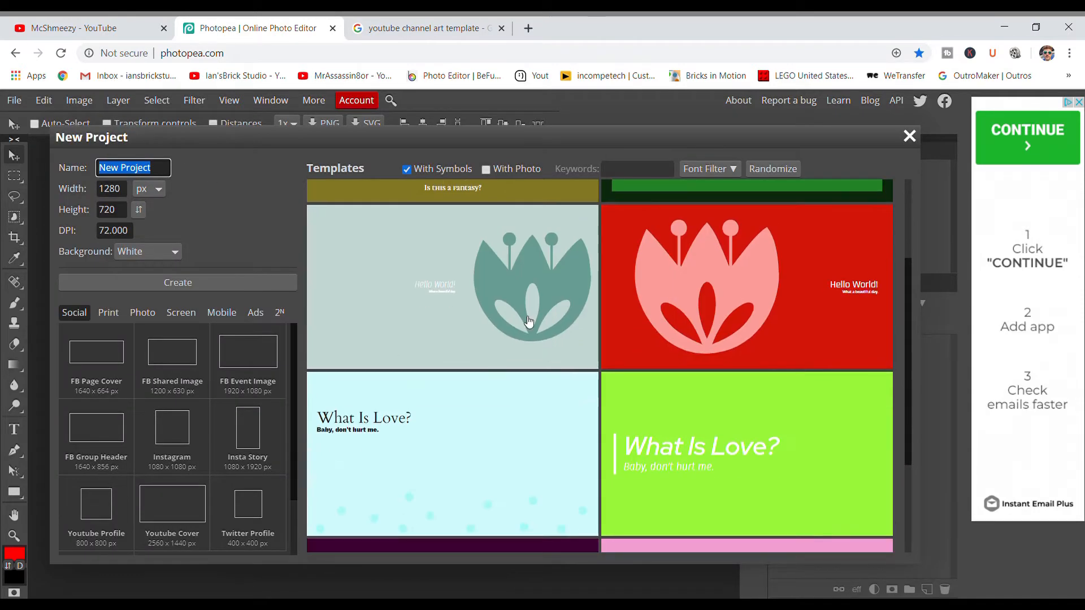
pyautogui.scroll(-5, 579, 366)
pyautogui.scroll(10, 576, 368)
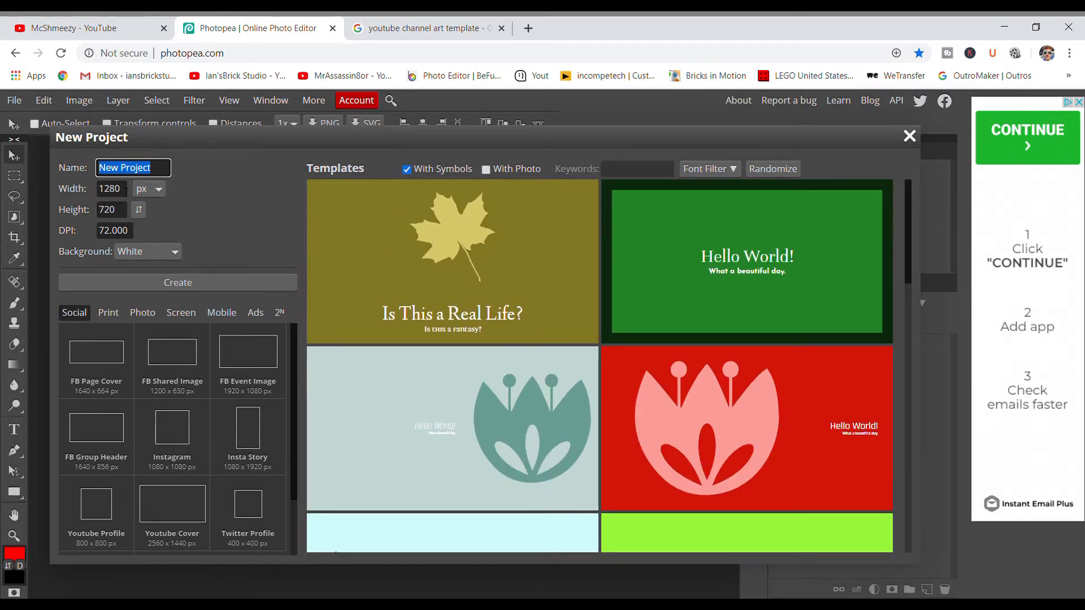
# Step: Set the new project's size to 2560 by 1440 px and its background to transparent
pyautogui.click(124, 190)
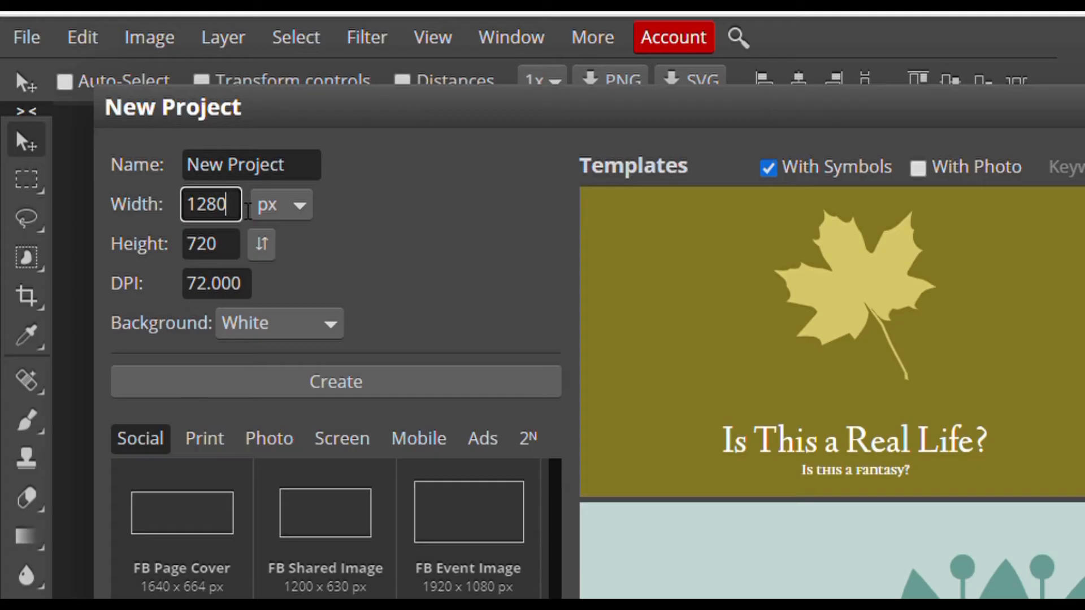
pyautogui.moveTo(240, 222); pyautogui.dragTo(186, 222)
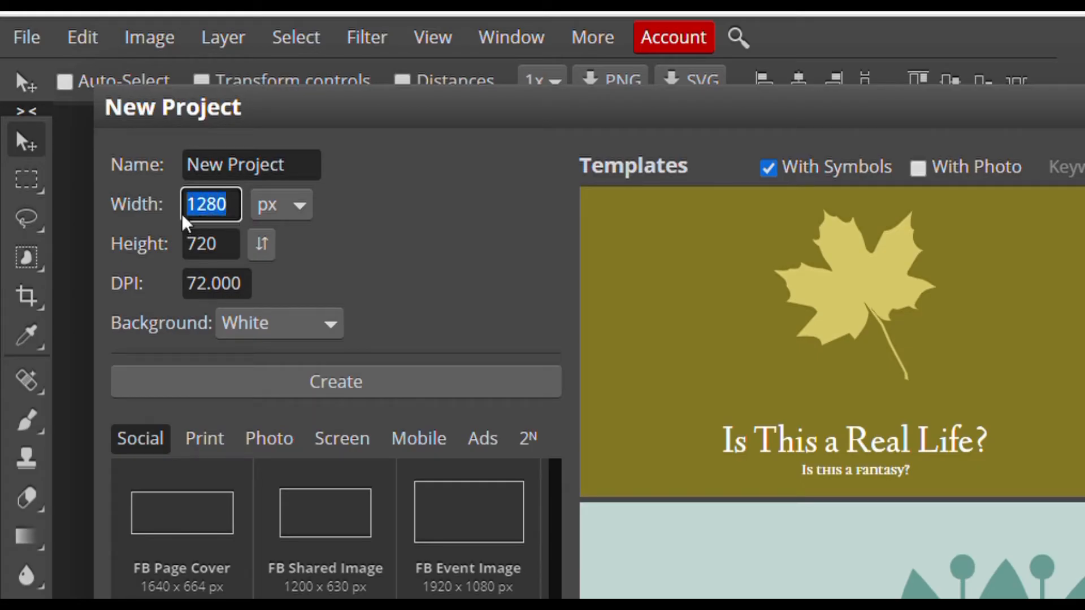
pyautogui.press('BackSpace')
pyautogui.write('25')
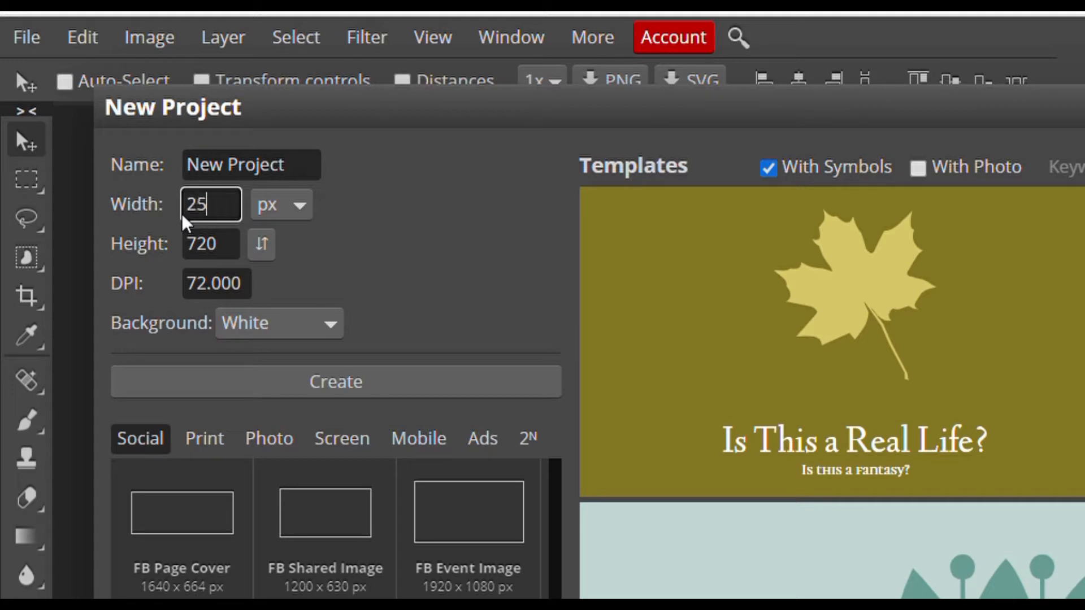
pyautogui.write('66')
pyautogui.press('BackSpace')
pyautogui.write('0')
pyautogui.press('Tab')
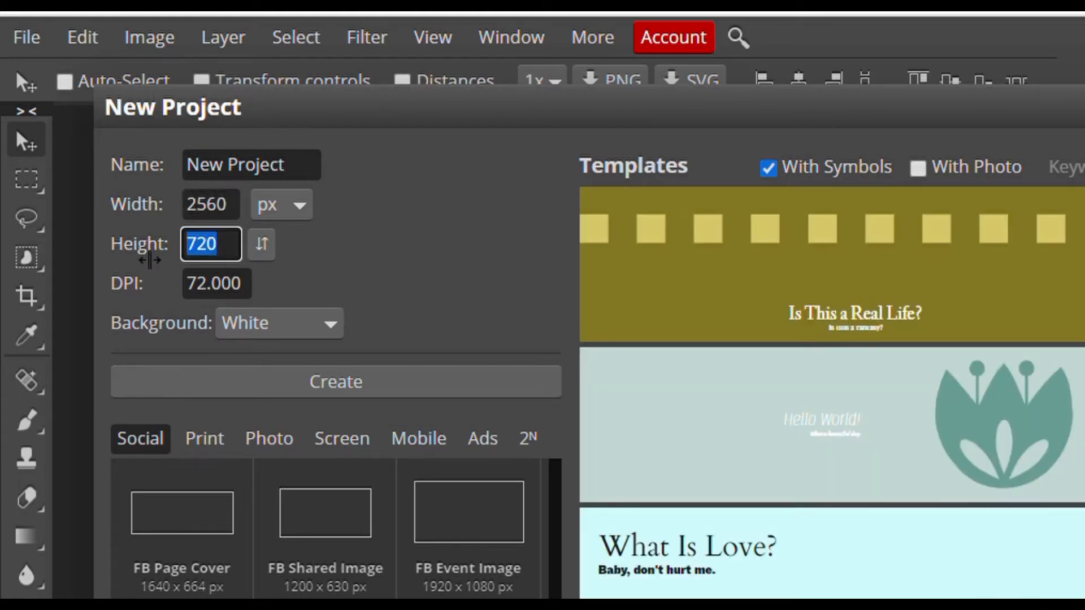
pyautogui.press('BackSpace')
pyautogui.write('1440')
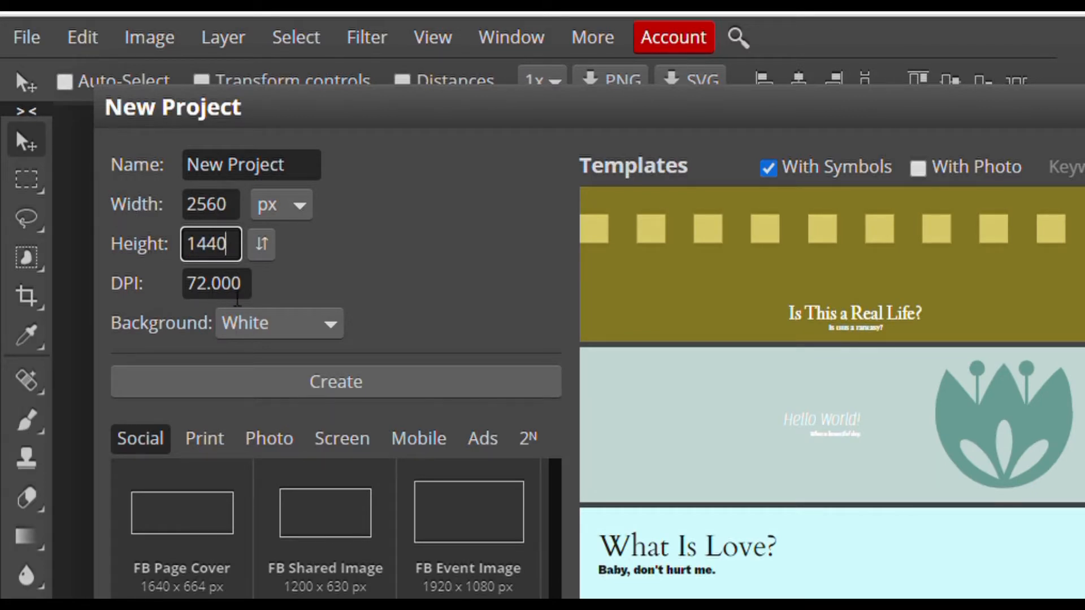
pyautogui.click(236, 334)
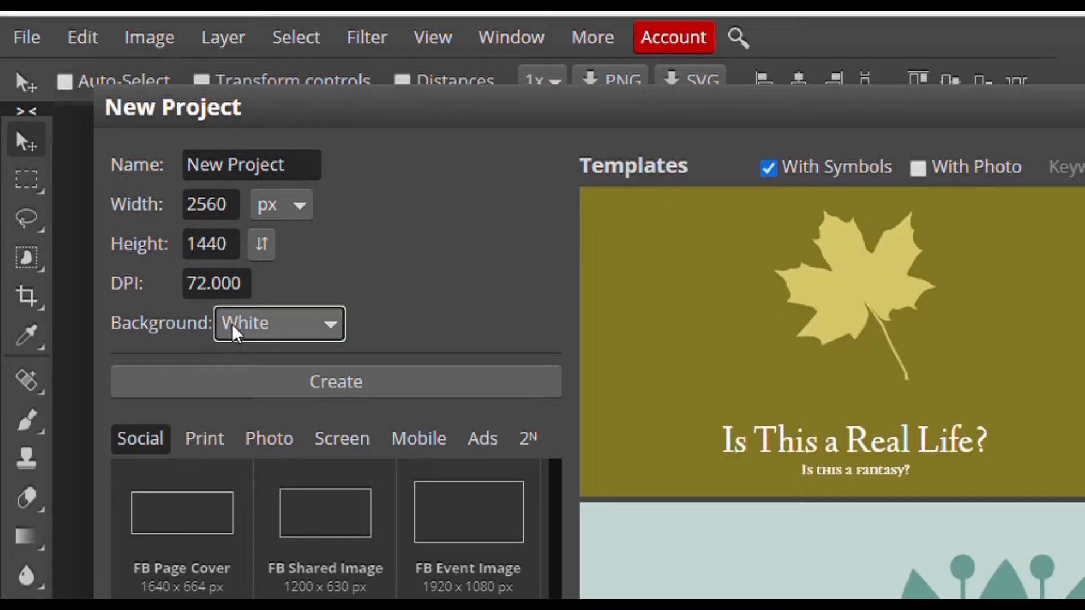
pyautogui.click(286, 375)
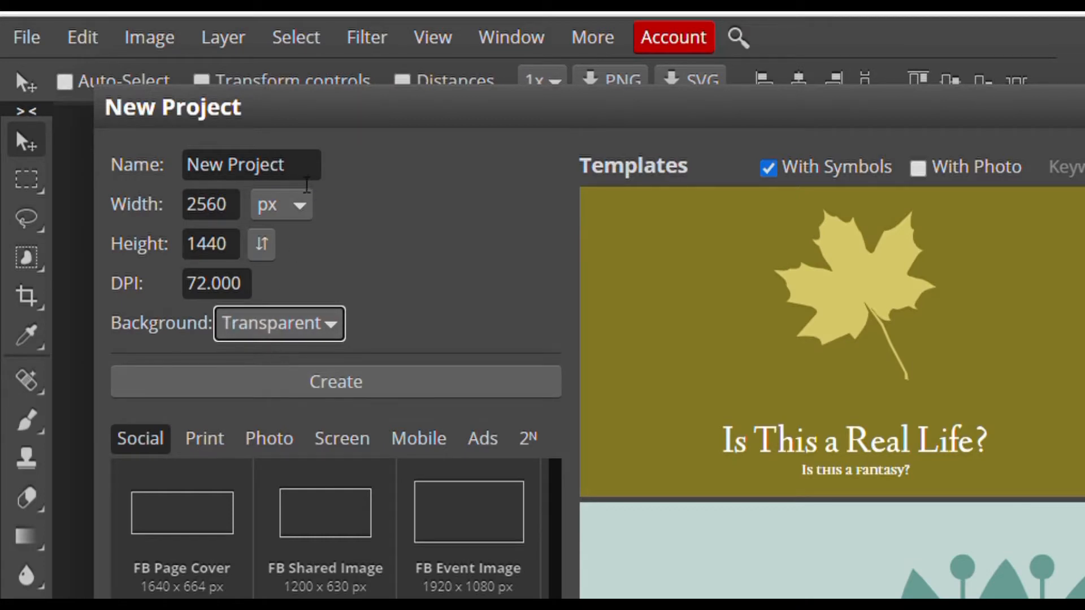
# Step: Name the project "McShmeezy Channel Art" and create it
pyautogui.click(149, 176)
pyautogui.press('BackSpace')
pyautogui.write('Mc')
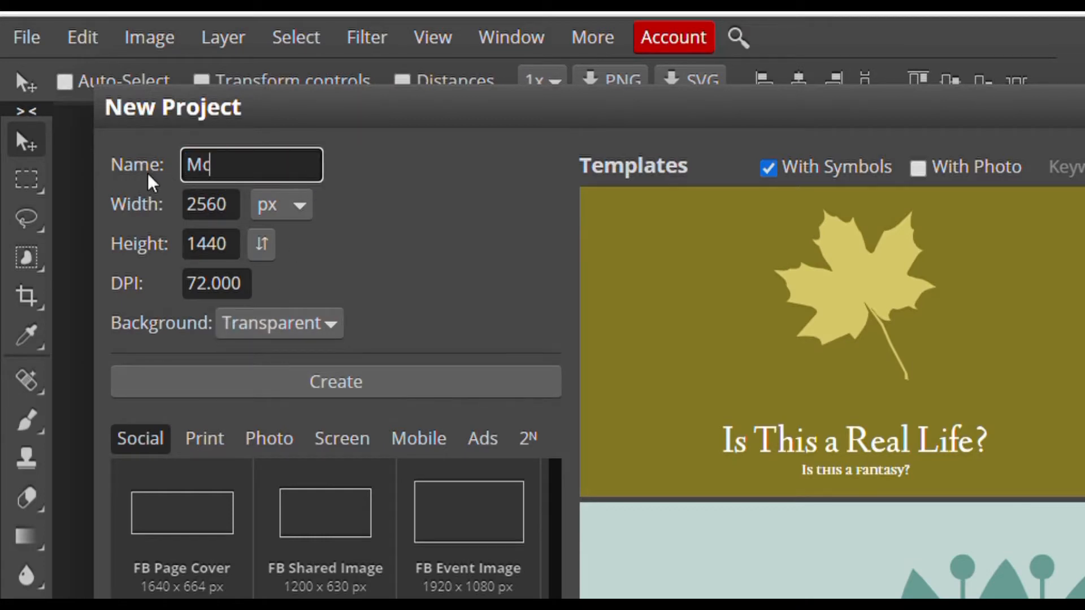
pyautogui.write('Shmeezy Chan')
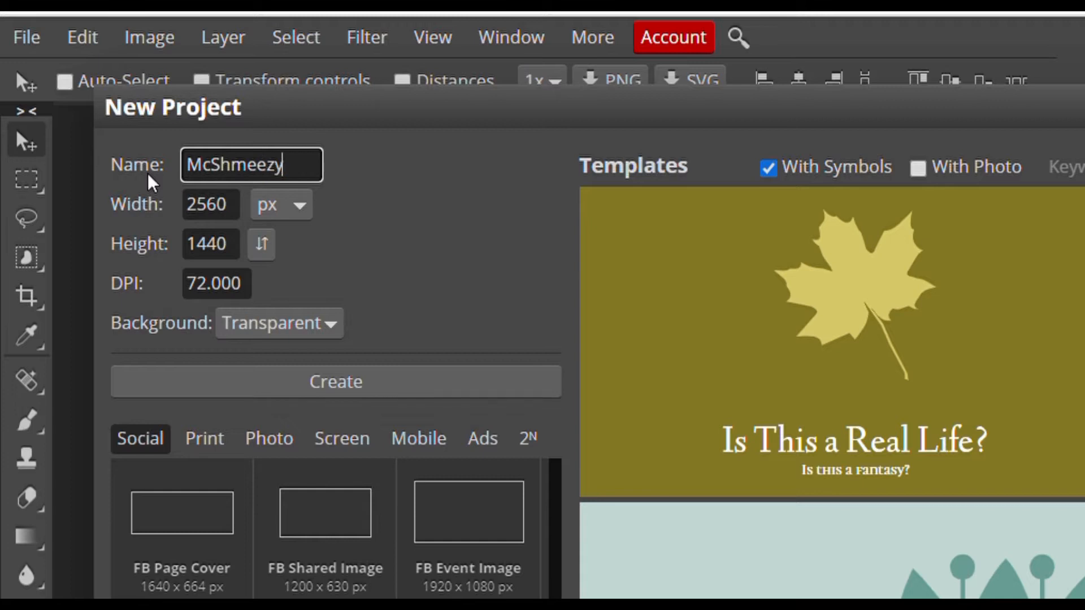
pyautogui.write('nel Art')
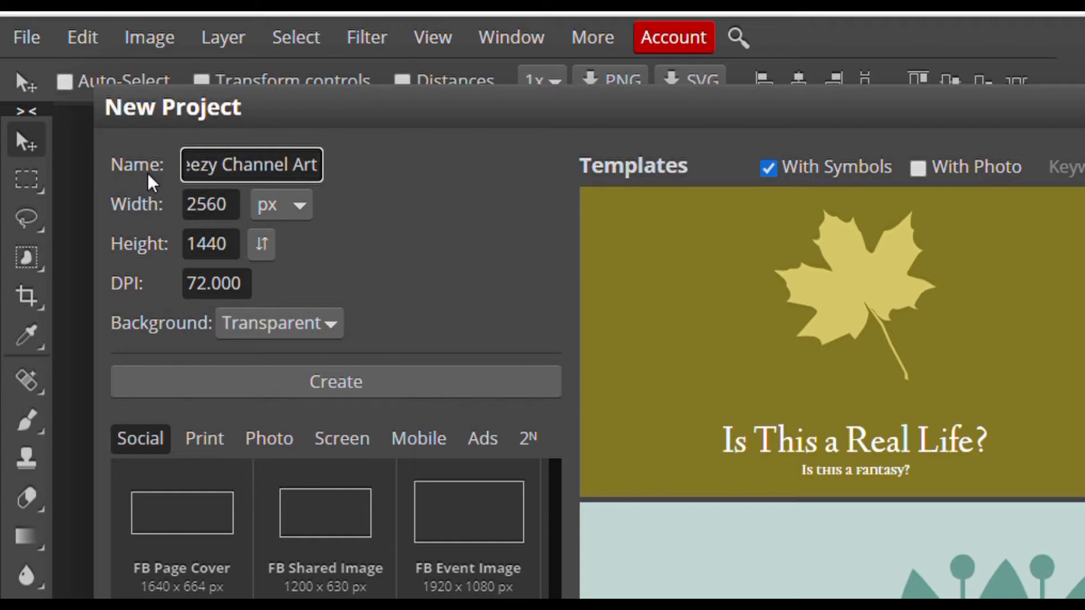
pyautogui.click(281, 374)
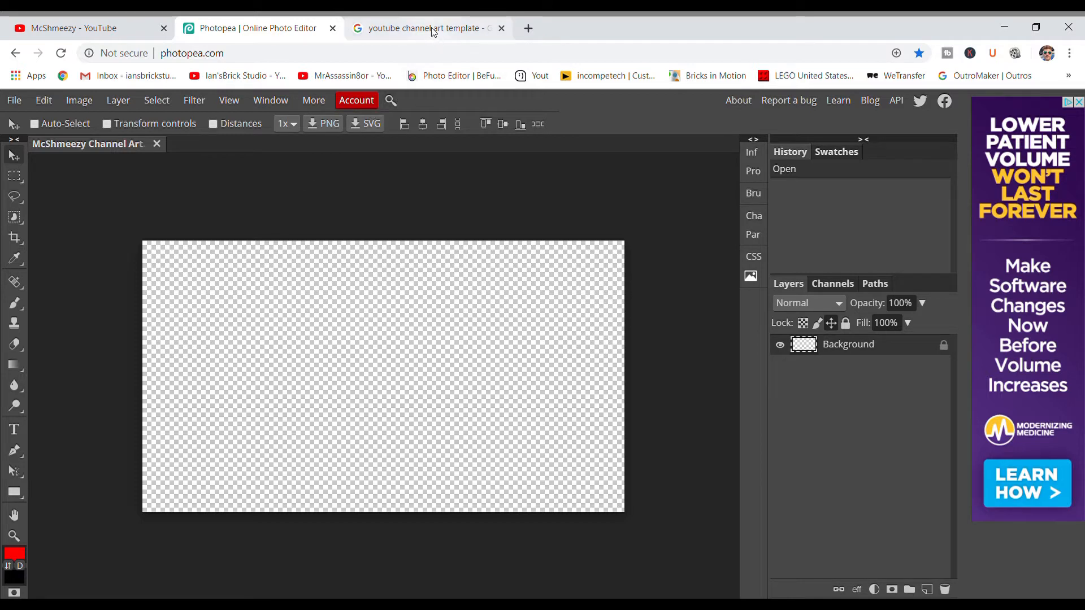
# Step: Find the Pinterest 2560x1440 YouTube banner template in the Google Images results and place it in the Photopea project as its own layer
pyautogui.click(410, 31)
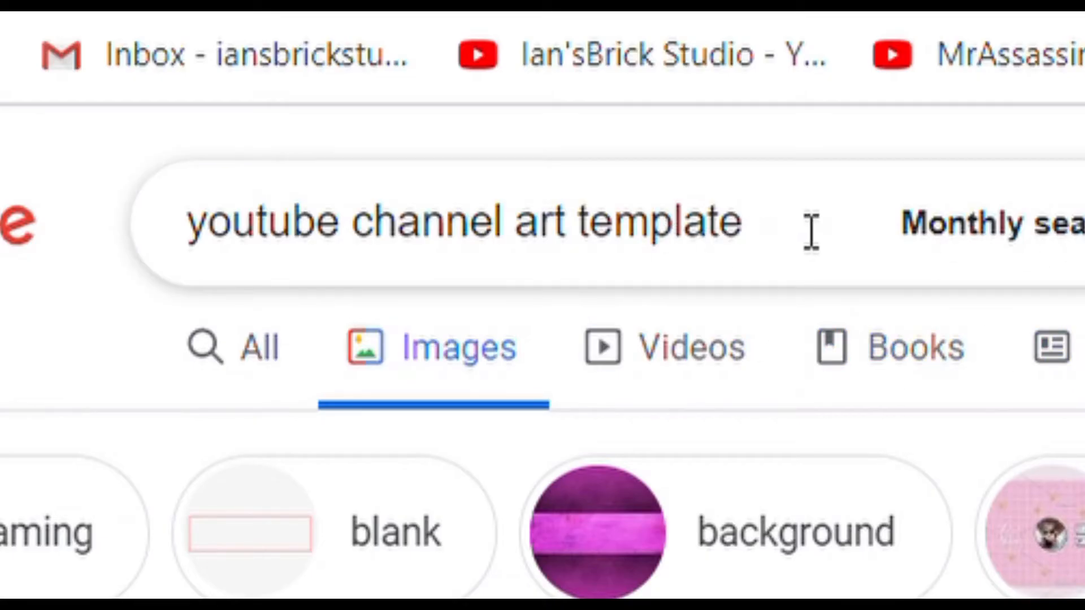
pyautogui.moveTo(811, 231); pyautogui.dragTo(169, 283)
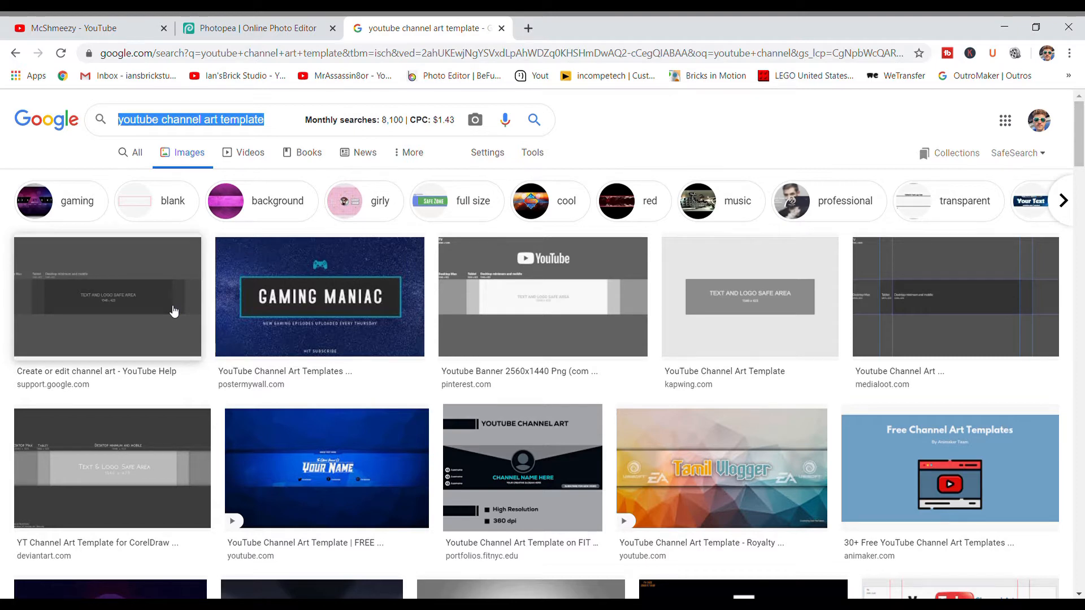
pyautogui.click(216, 26)
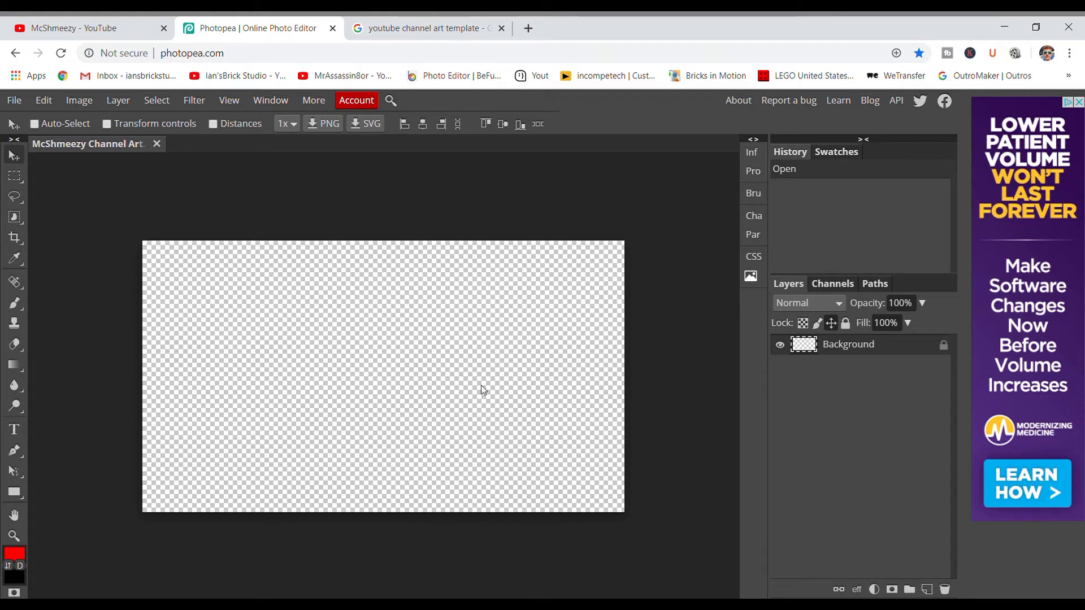
pyautogui.click(35, 23)
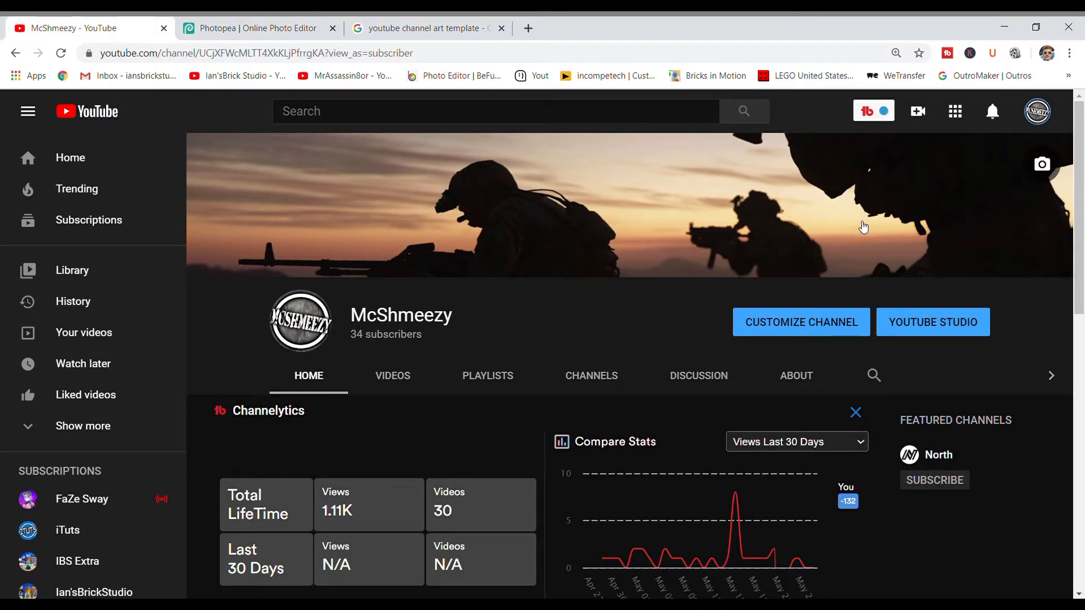
pyautogui.click(412, 28)
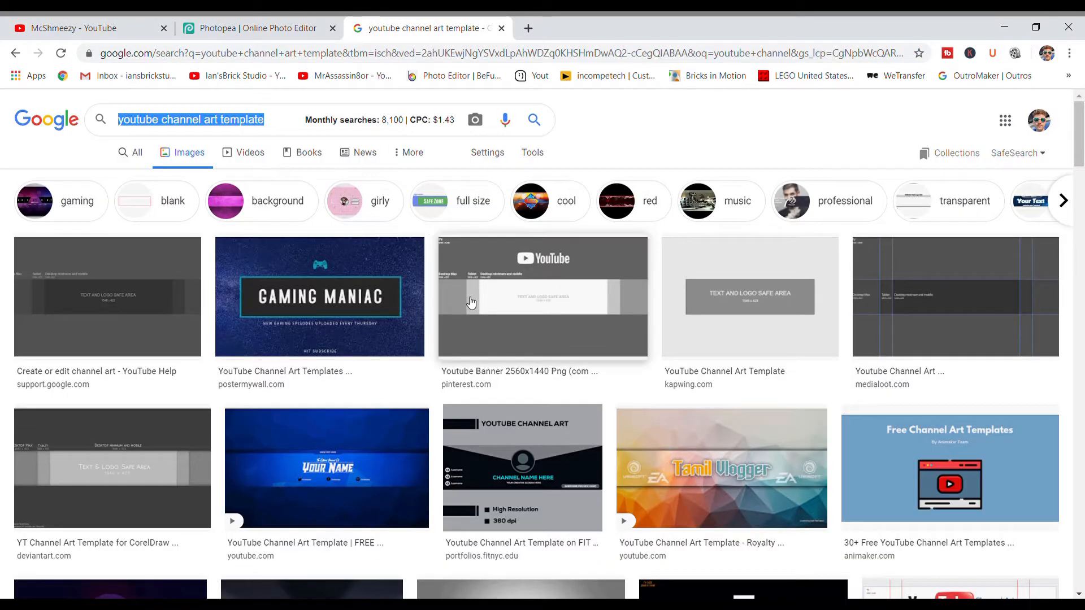
pyautogui.click(543, 314)
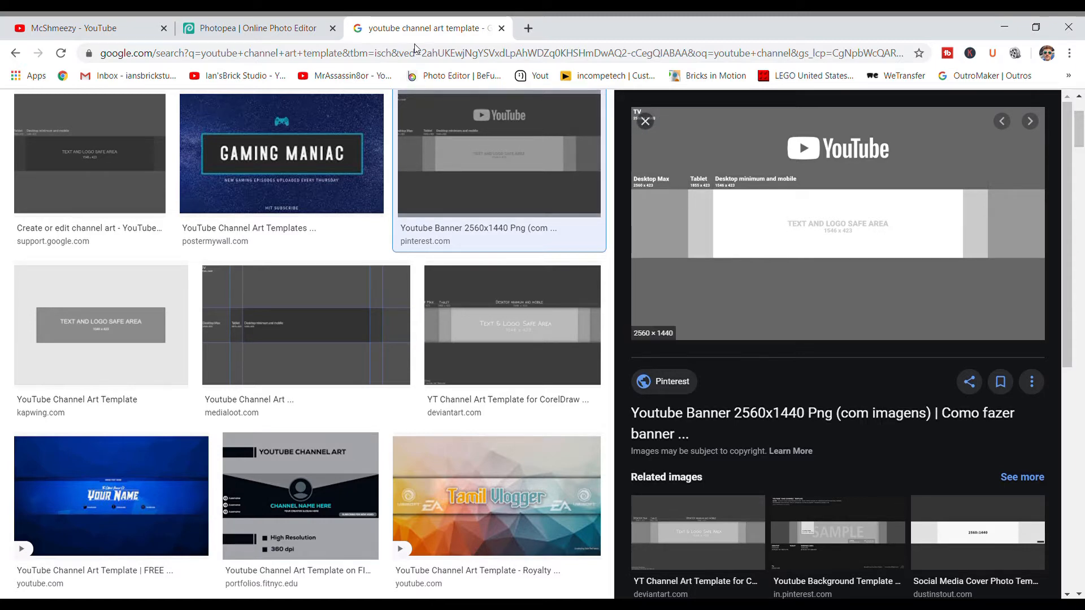
pyautogui.click(274, 20)
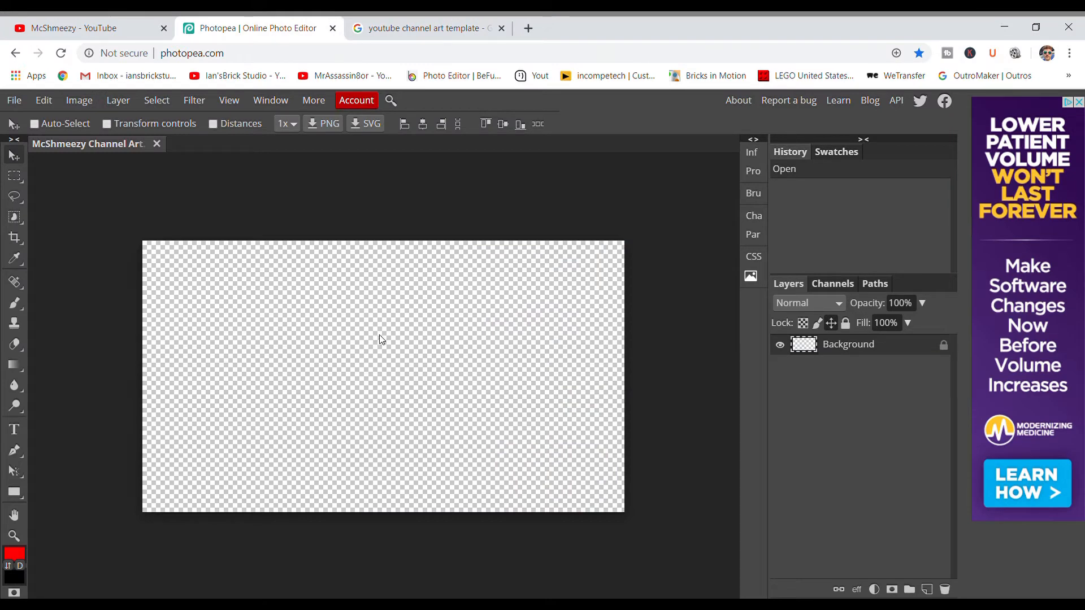
pyautogui.hotkey('ctrl', 'v')
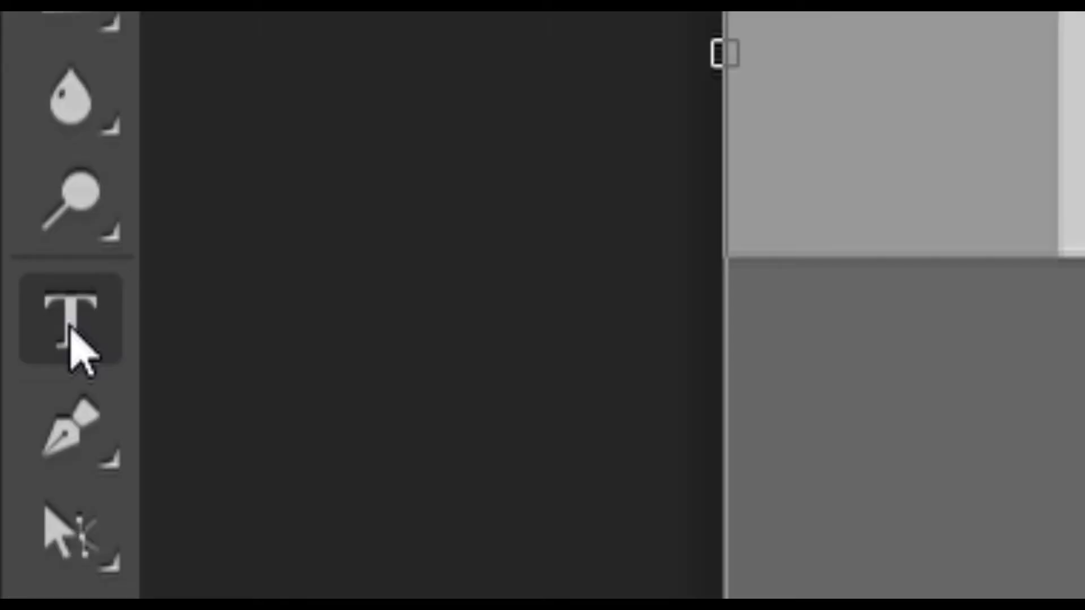
# Step: Add the text "McShmeezy" at 150 px in the template's white text and logo safe area
pyautogui.click(14, 429)
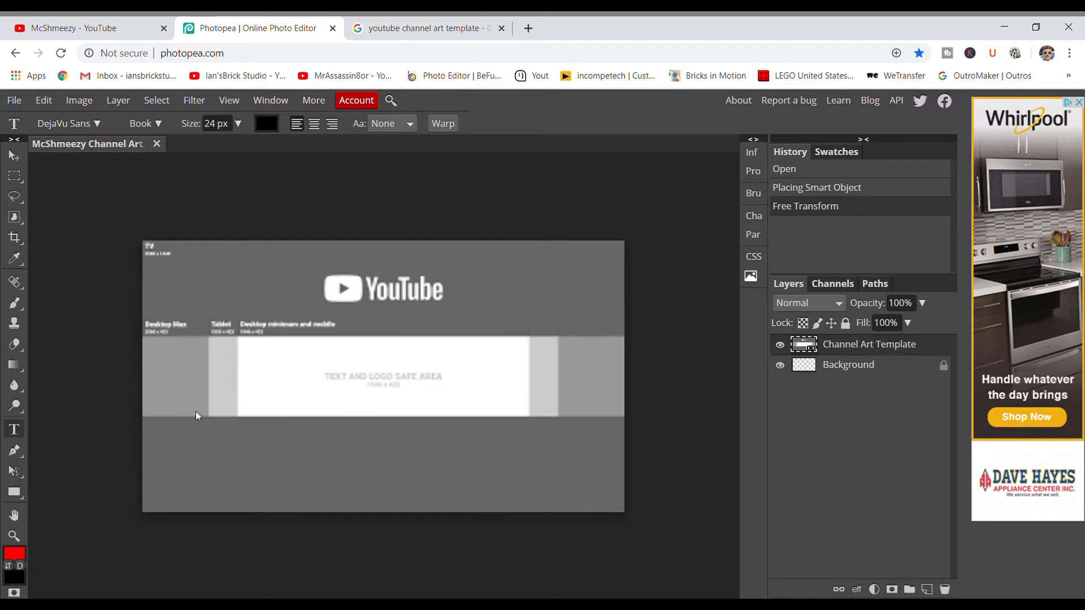
pyautogui.click(340, 378)
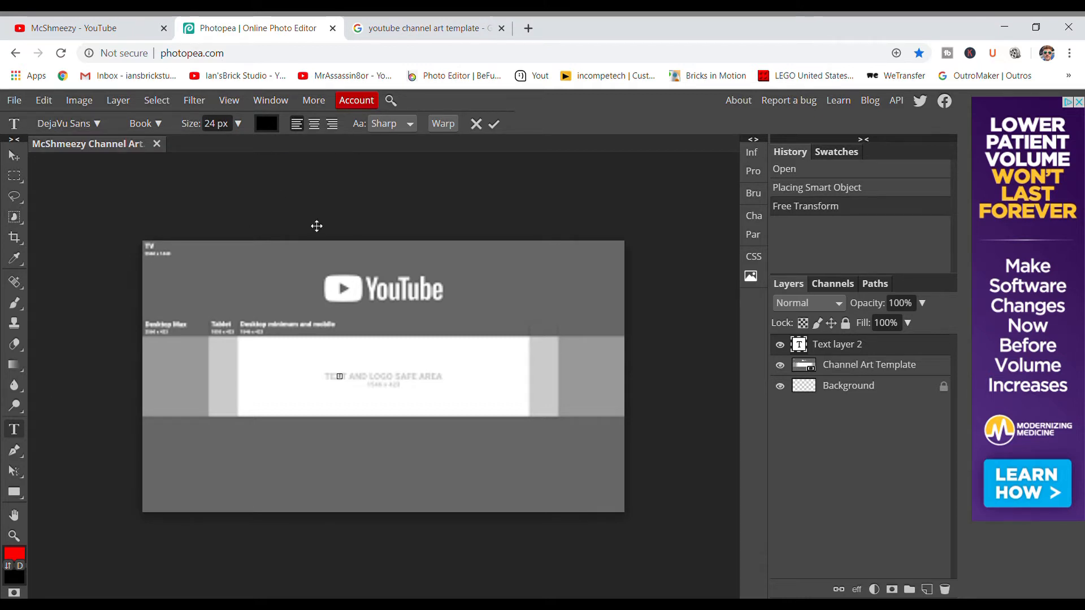
pyautogui.click(238, 123)
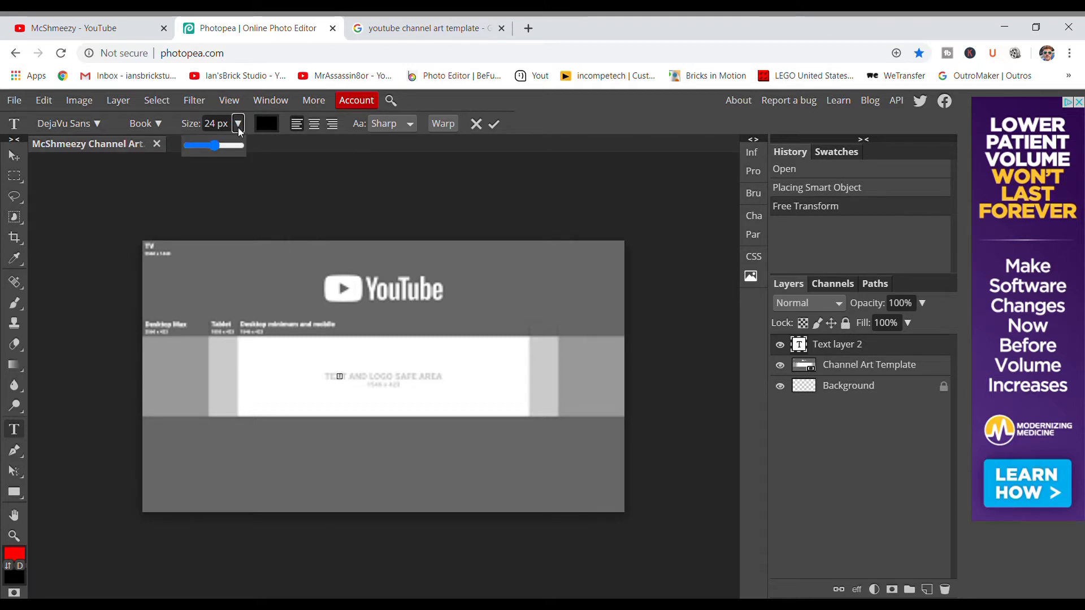
pyautogui.click(219, 147)
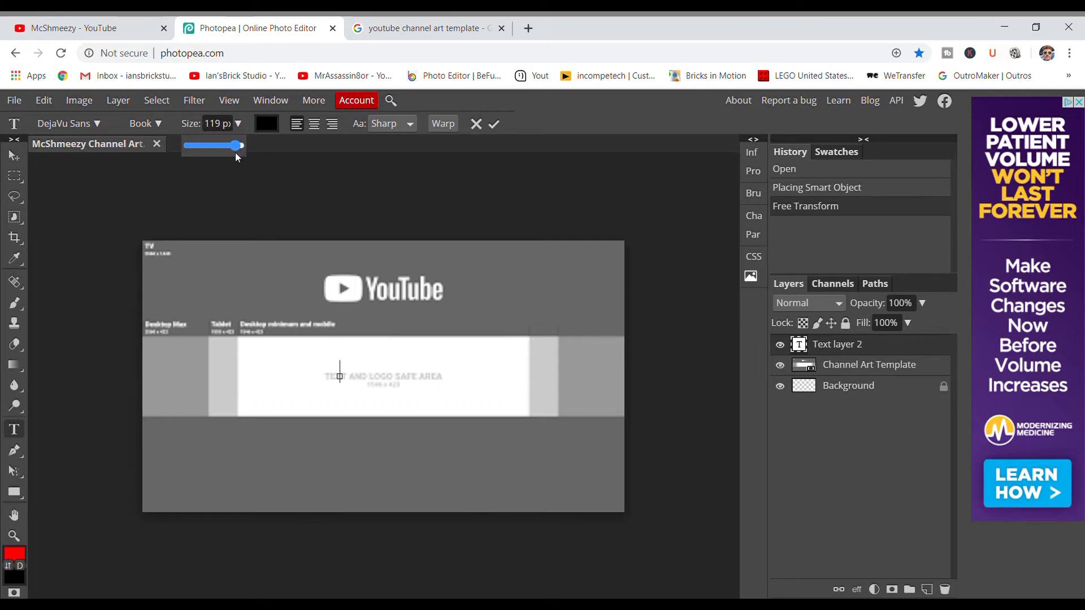
pyautogui.moveTo(236, 152); pyautogui.dragTo(240, 152)
pyautogui.write('M')
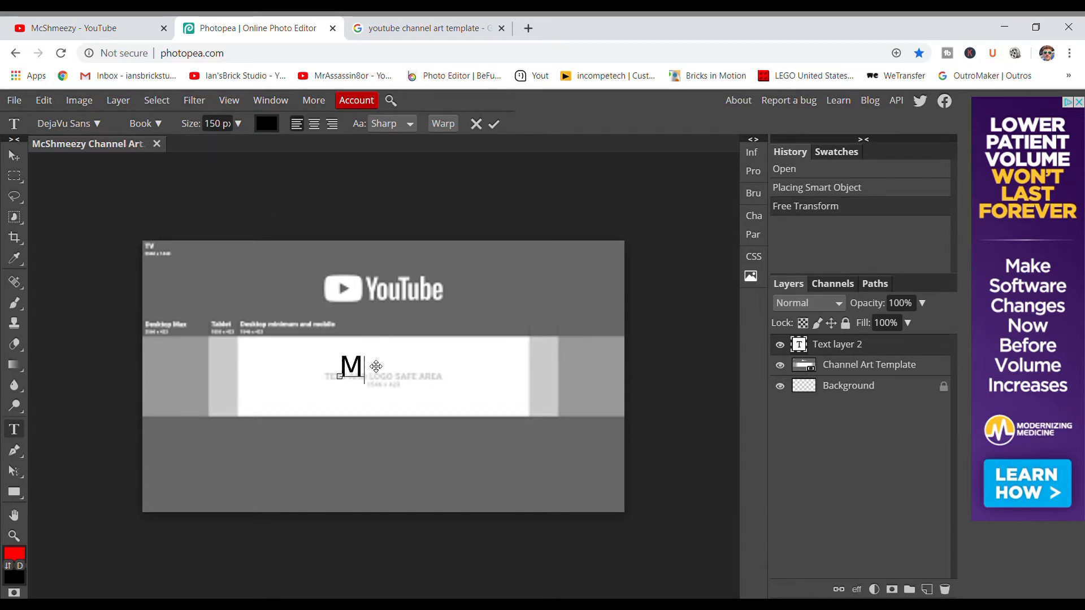
pyautogui.write('cShmeezy')
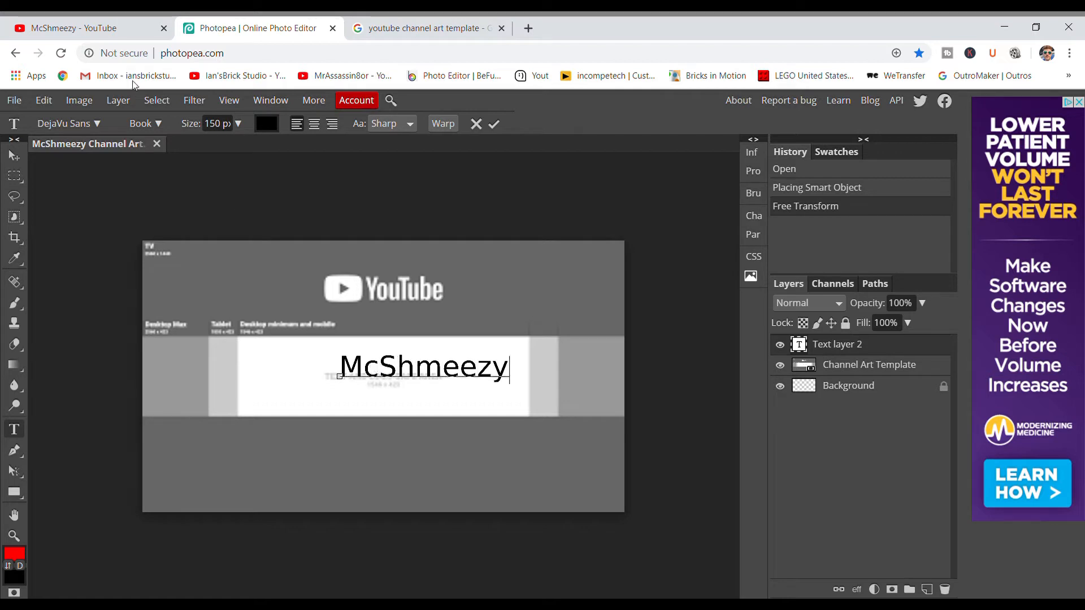
# Step: Move the McShmeezy text with Free Transform to the horizontal centre of the safe area, at about X 1280 px, Y 669 px
pyautogui.click(46, 101)
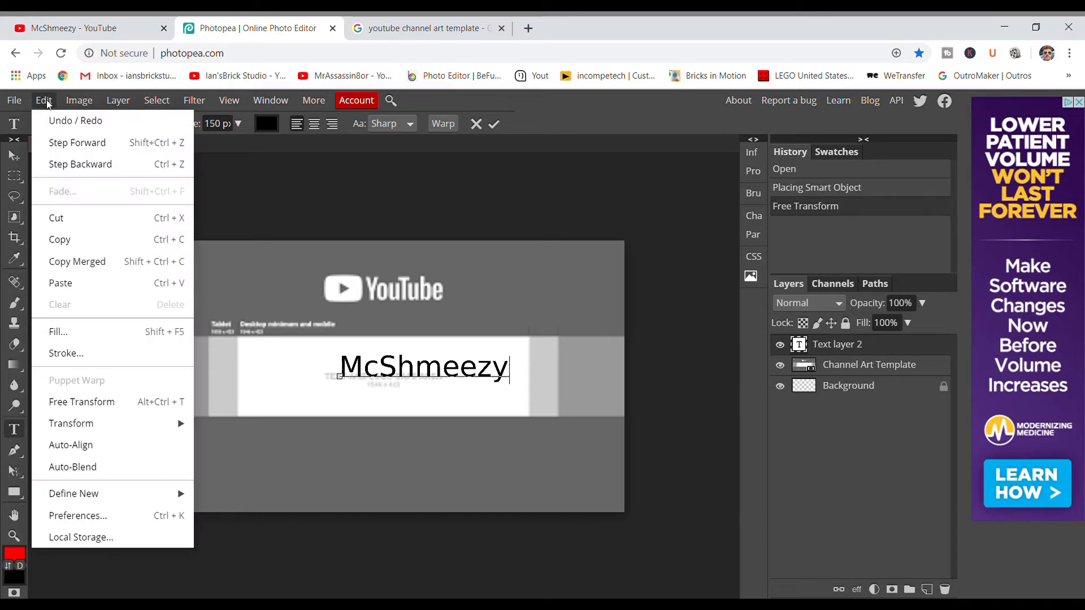
pyautogui.click(62, 400)
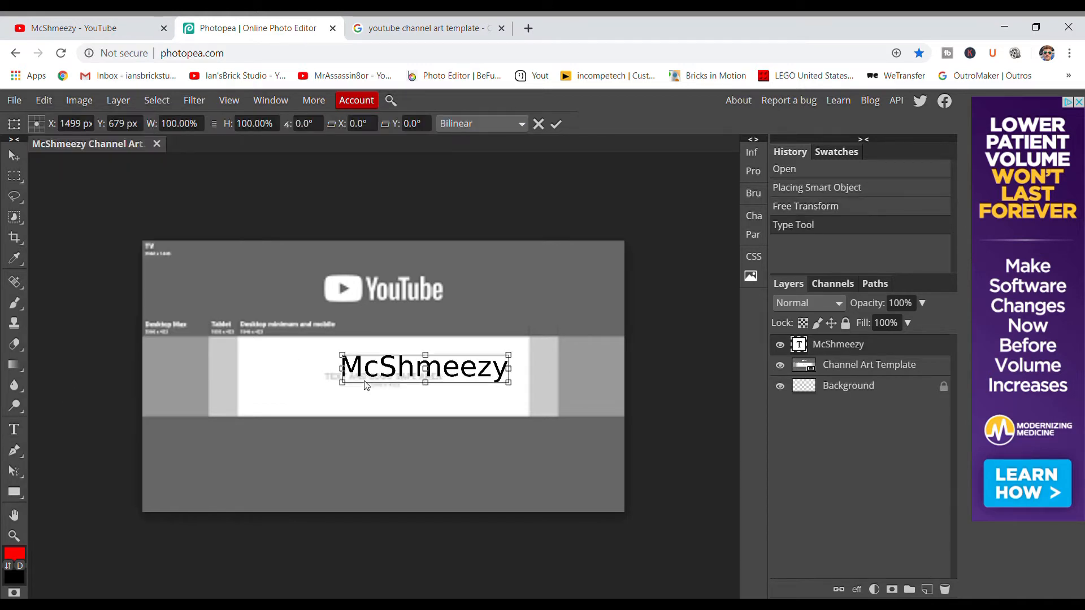
pyautogui.moveTo(407, 374); pyautogui.dragTo(366, 373)
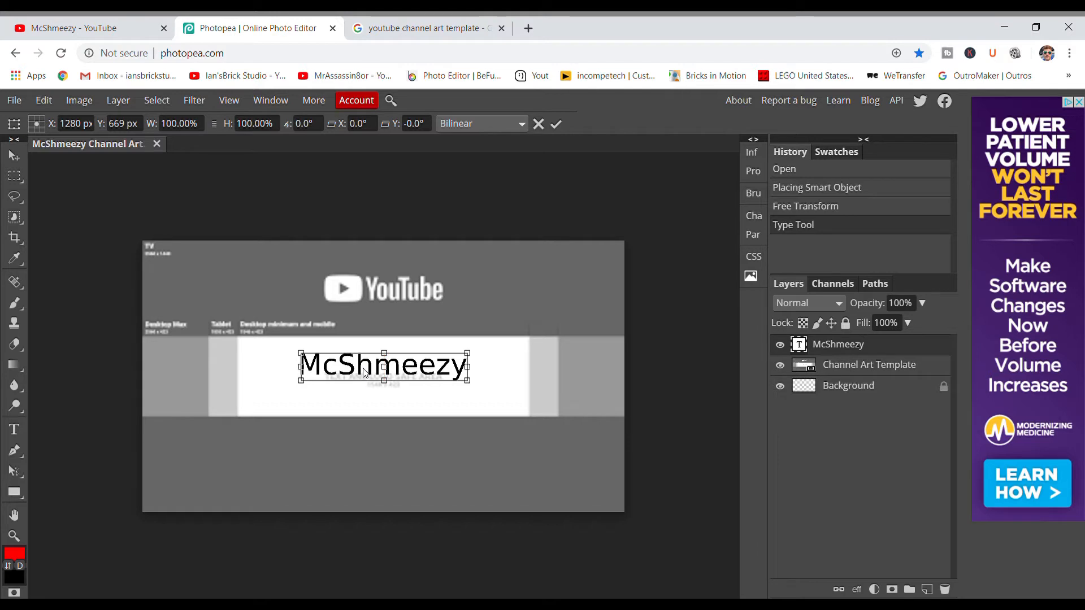
# Step: Recolour the whole McShmeezy text white and finish editing its layer
pyautogui.click(15, 429)
pyautogui.moveTo(463, 370); pyautogui.dragTo(299, 370)
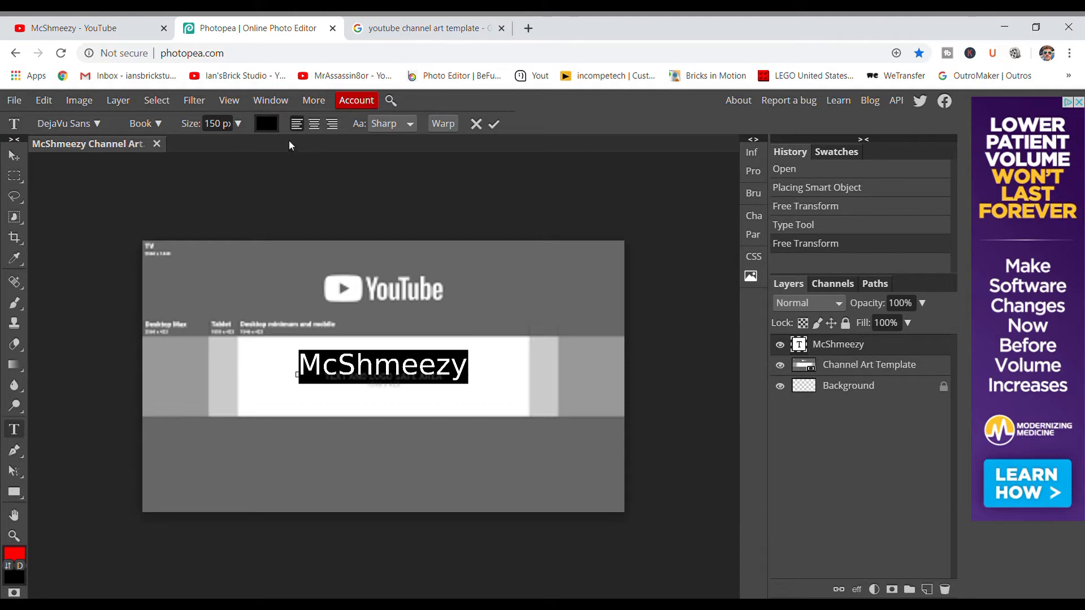
pyautogui.click(267, 124)
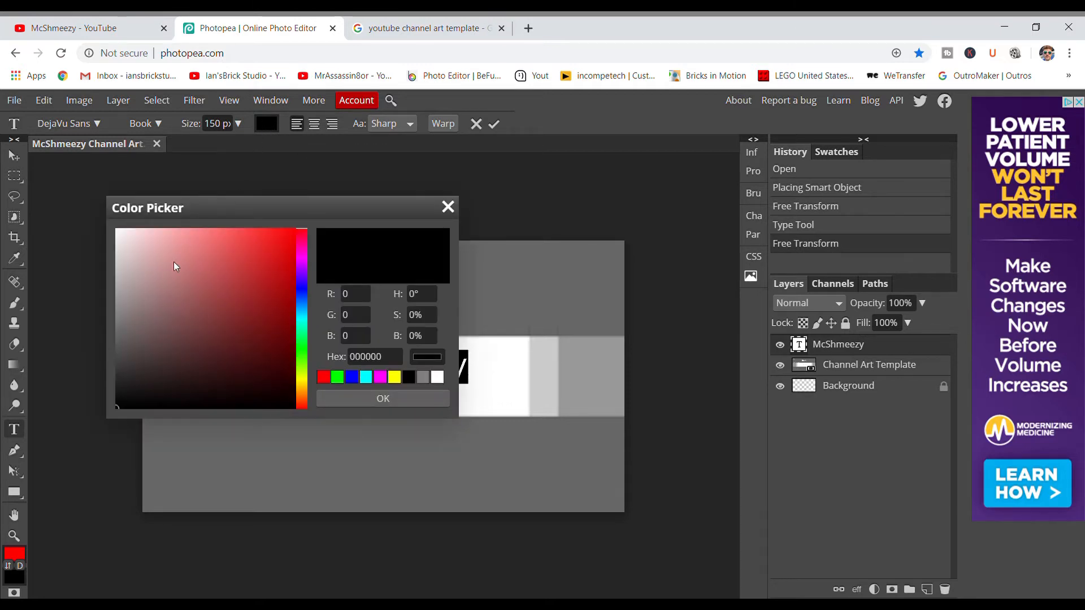
pyautogui.moveTo(174, 262); pyautogui.dragTo(85, 218)
pyautogui.click(398, 399)
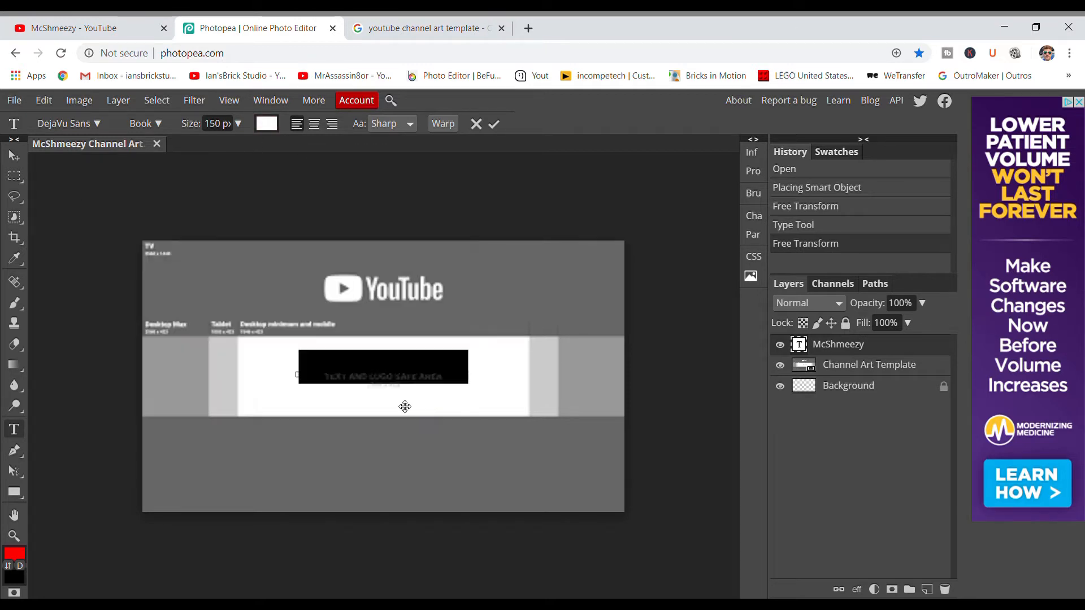
pyautogui.click(420, 388)
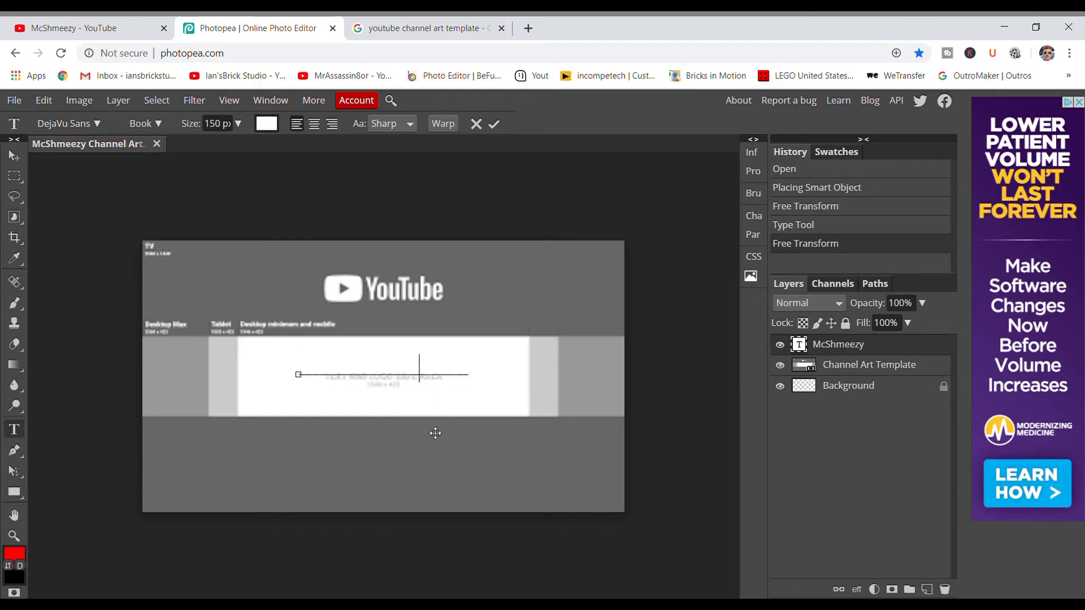
pyautogui.click(840, 351)
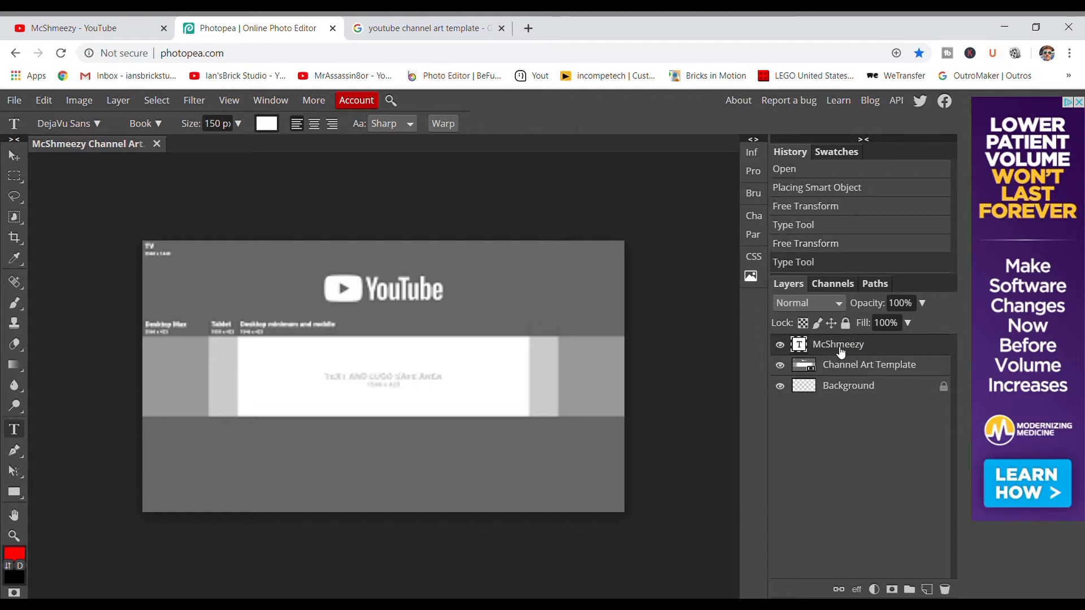
# Step: Add an Outer Glow to the McShmeezy text layer, with black as its colour and Normal as its blend mode
pyautogui.rightClick(840, 351)
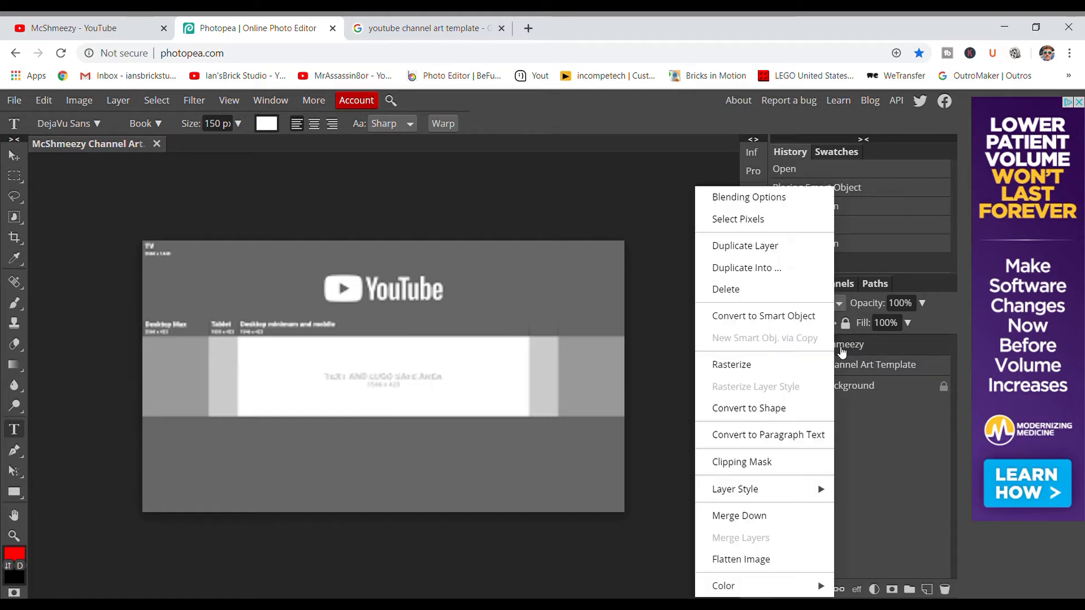
pyautogui.click(759, 201)
pyautogui.moveTo(272, 218); pyautogui.dragTo(811, 293)
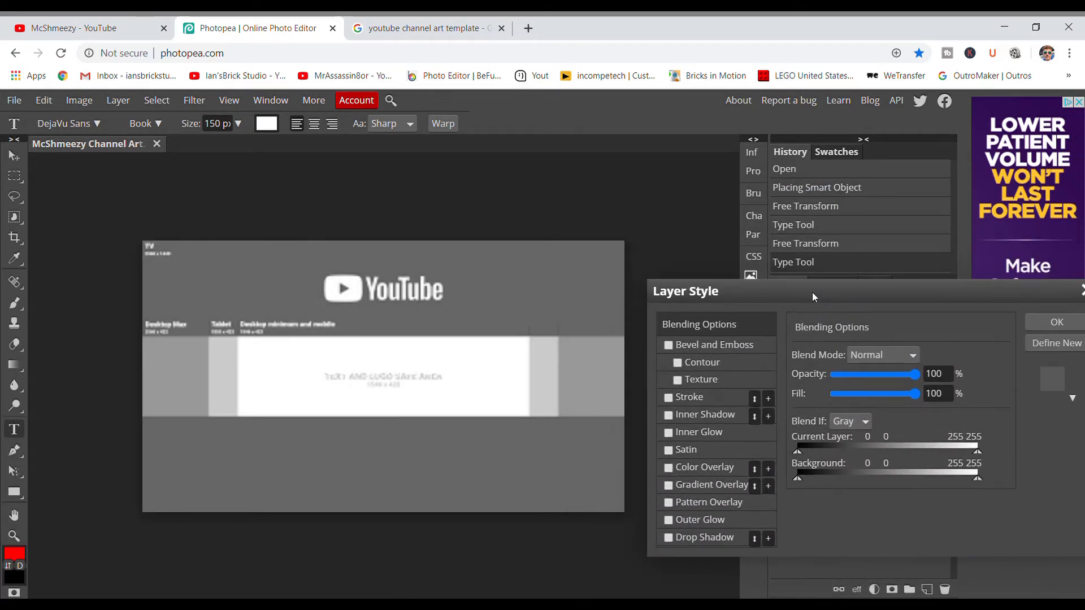
pyautogui.click(703, 521)
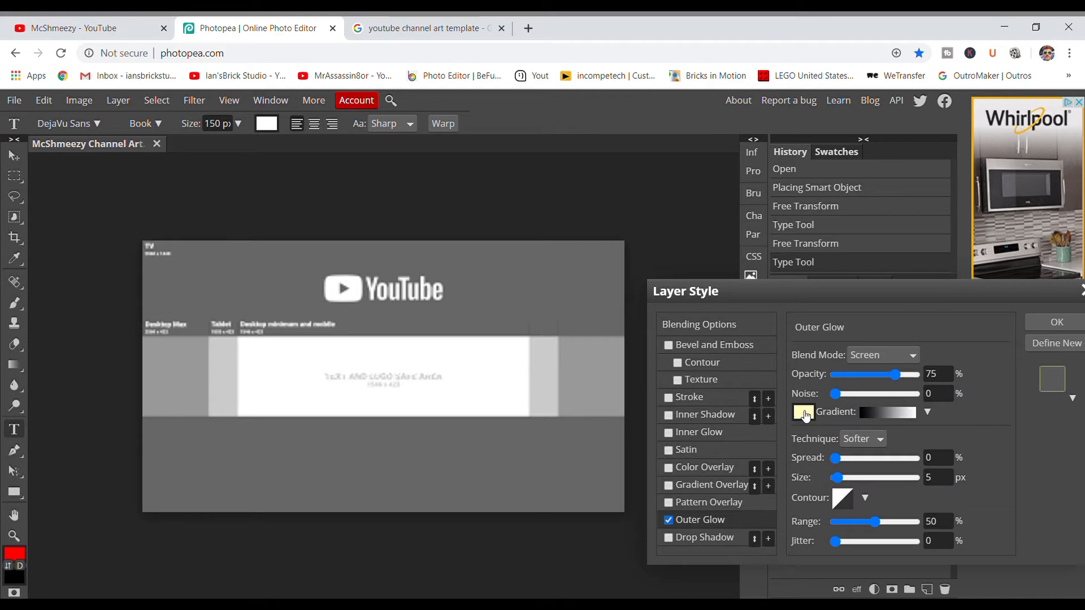
pyautogui.moveTo(841, 293); pyautogui.dragTo(826, 286)
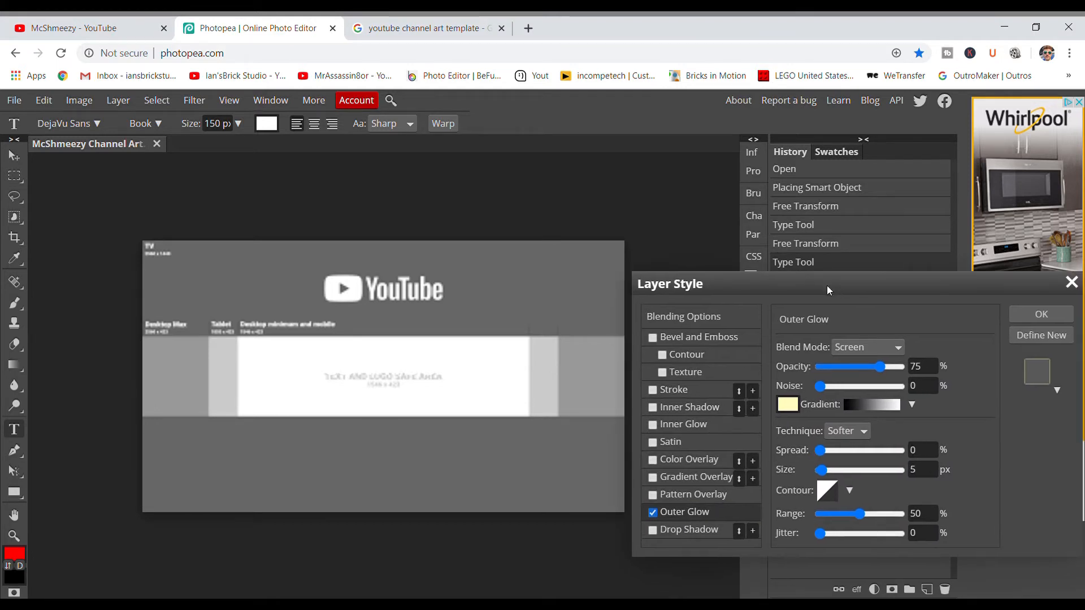
pyautogui.click(794, 406)
pyautogui.moveTo(341, 447); pyautogui.dragTo(113, 573)
pyautogui.click(486, 504)
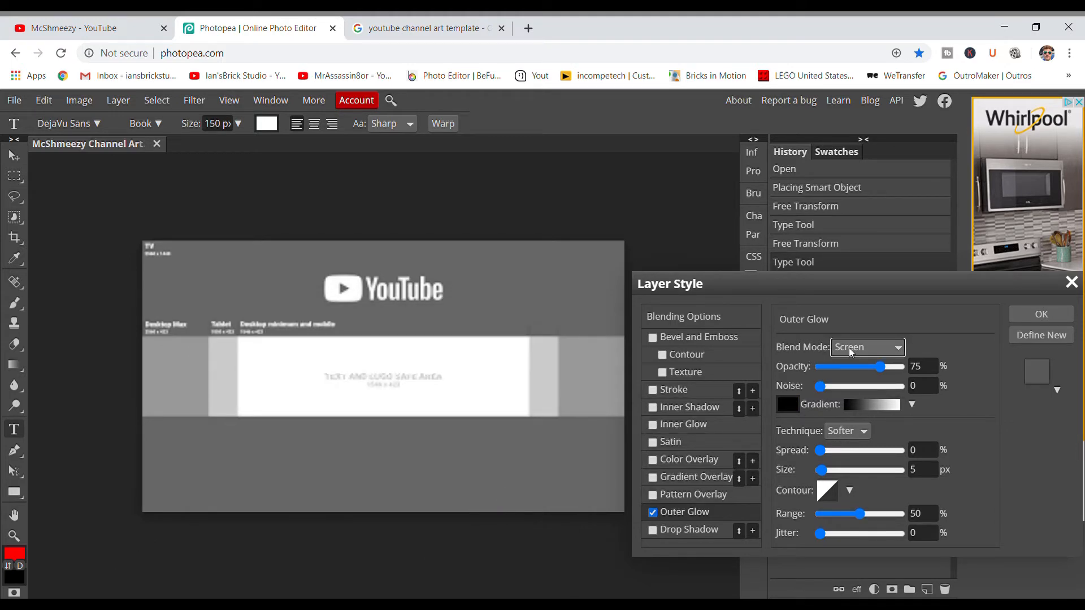
pyautogui.press('n')
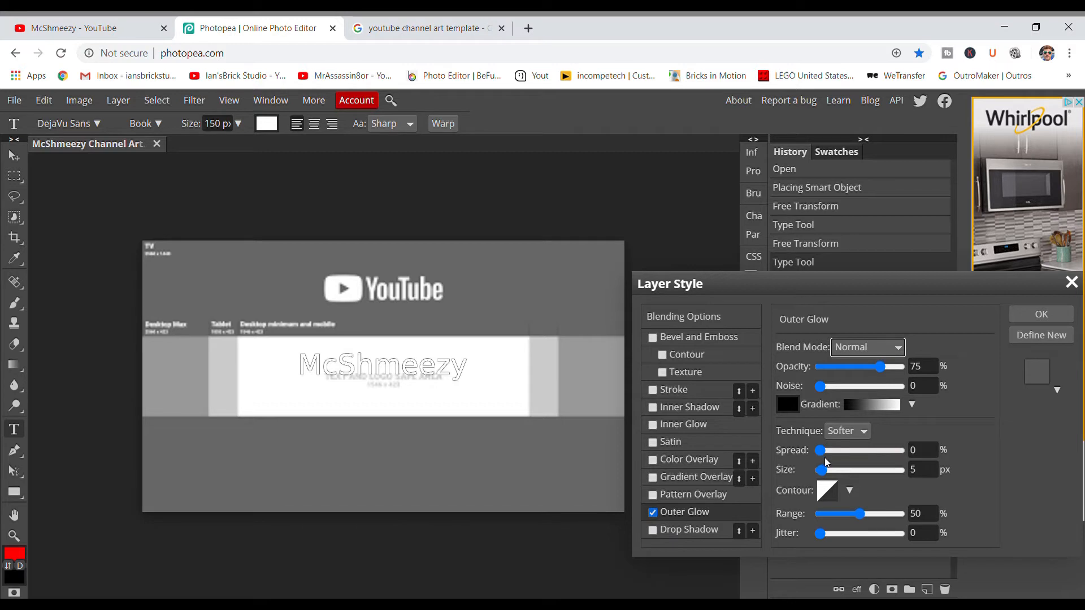
# Step: Set the McShmeezy Outer Glow to the Softer technique with 22% spread and 43 px size, and apply the layer style
pyautogui.click(843, 438)
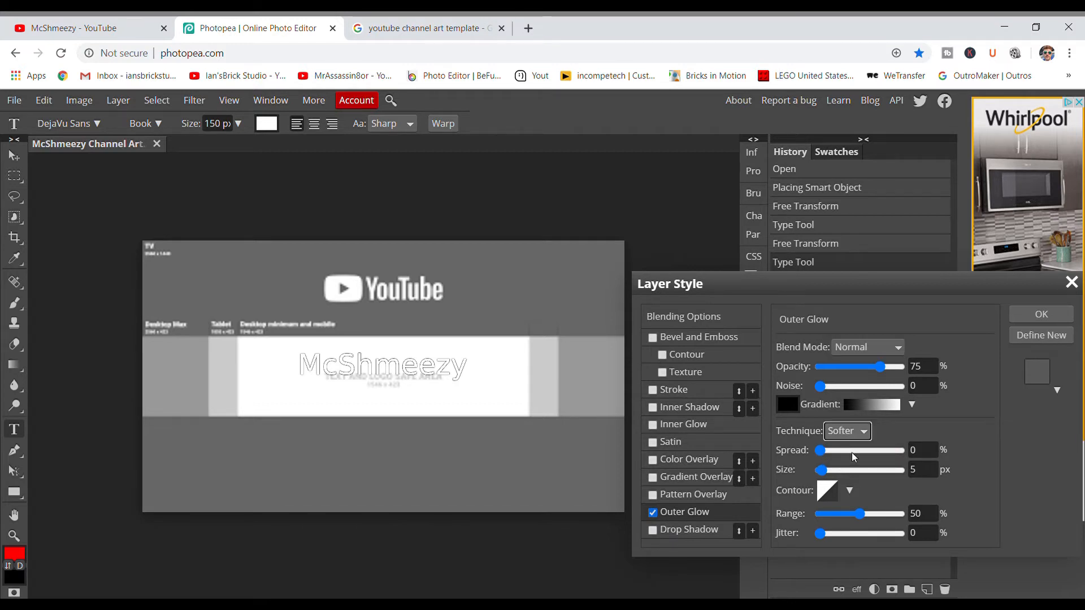
pyautogui.click(848, 457)
pyautogui.click(847, 431)
pyautogui.click(849, 444)
pyautogui.moveTo(822, 453)
pyautogui.mouseDown()
pyautogui.moveTo(850, 472)
pyautogui.moveTo(833, 456)
pyautogui.moveTo(847, 472)
pyautogui.moveTo(839, 476)
pyautogui.moveTo(836, 458)
pyautogui.mouseUp()
pyautogui.click(852, 470)
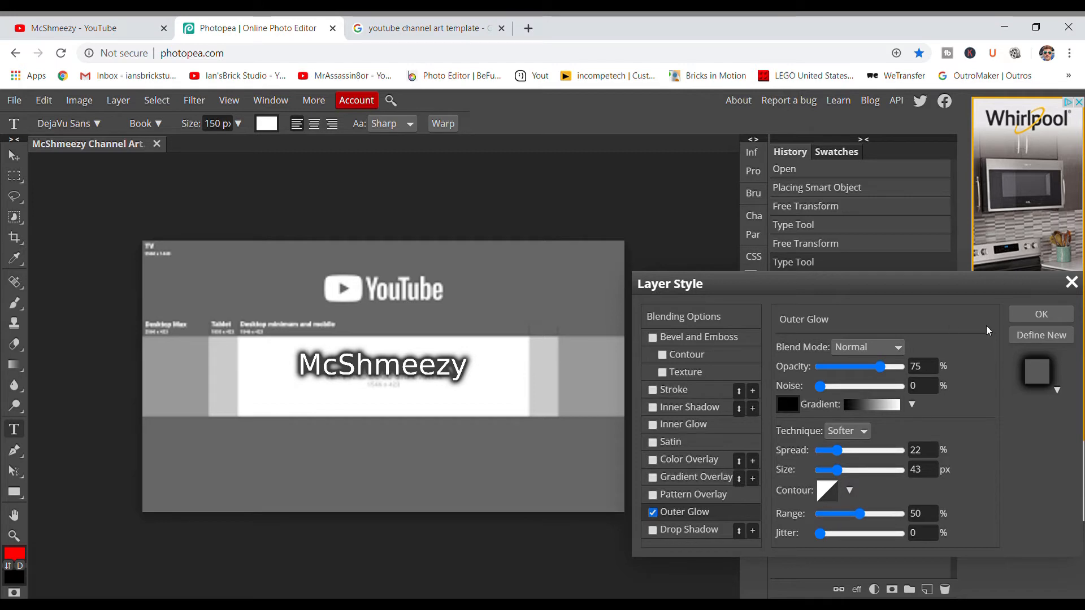
pyautogui.click(1035, 323)
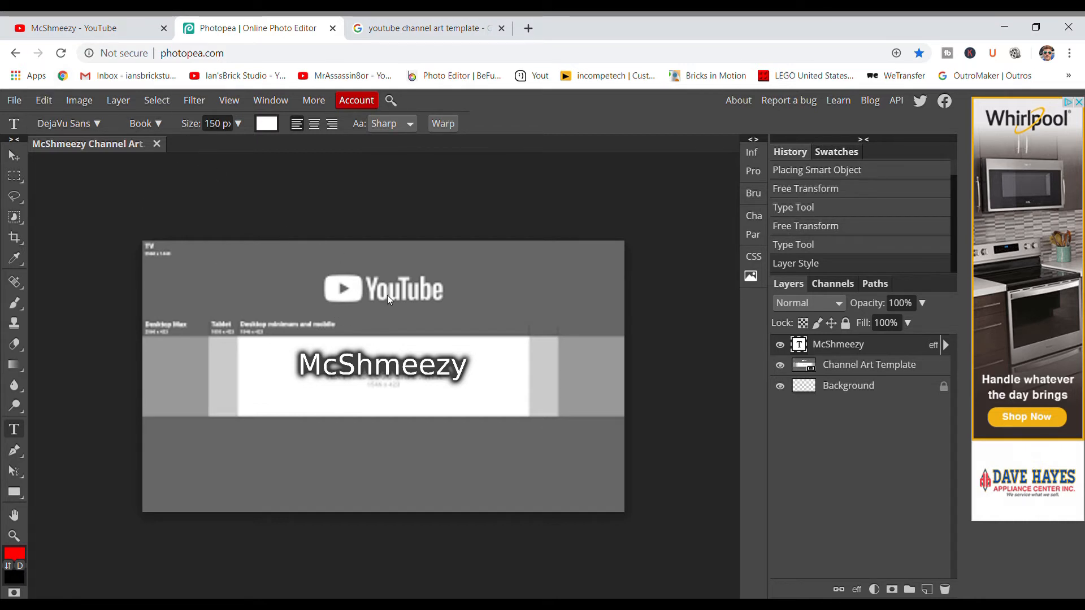
# Step: Change the font of the whole McShmeezy text to Capture it
pyautogui.click(467, 368)
pyautogui.moveTo(466, 368); pyautogui.dragTo(312, 384)
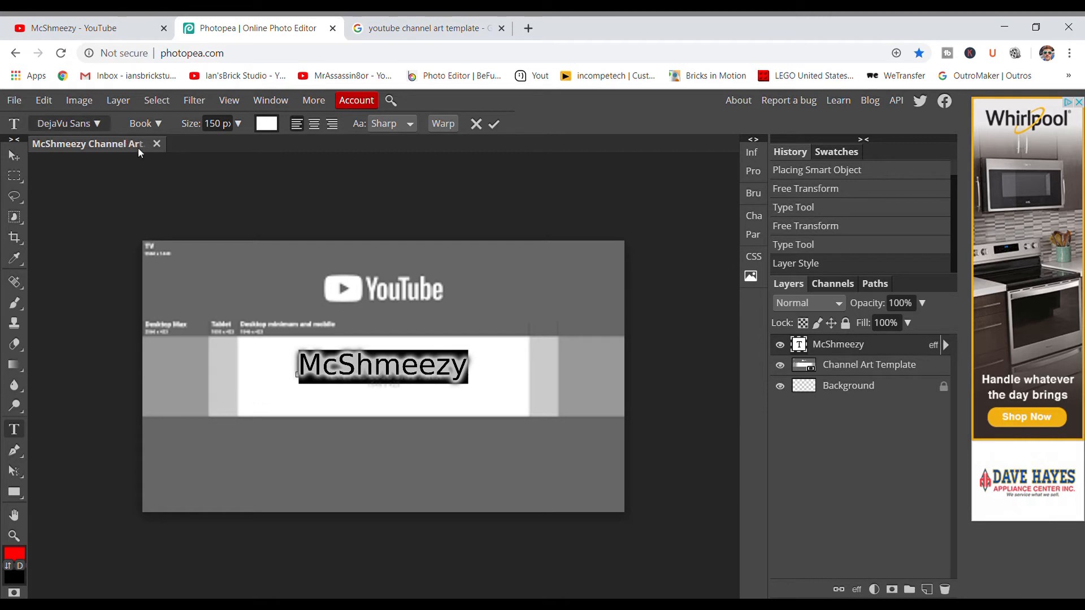
pyautogui.click(99, 124)
pyautogui.click(100, 126)
pyautogui.click(94, 124)
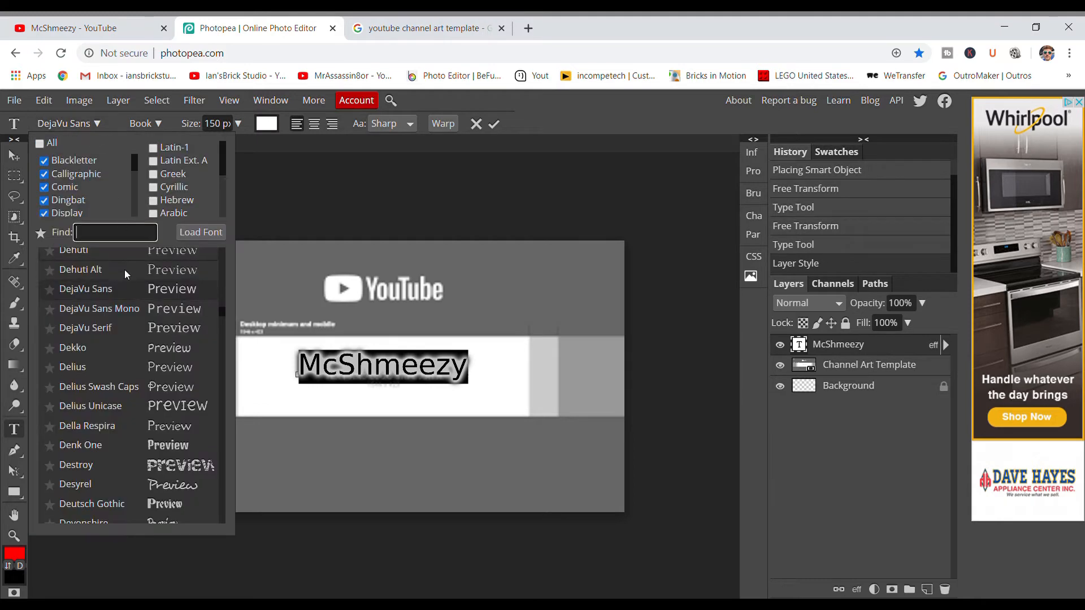
pyautogui.scroll(-2, 130, 307)
pyautogui.scroll(10, 131, 310)
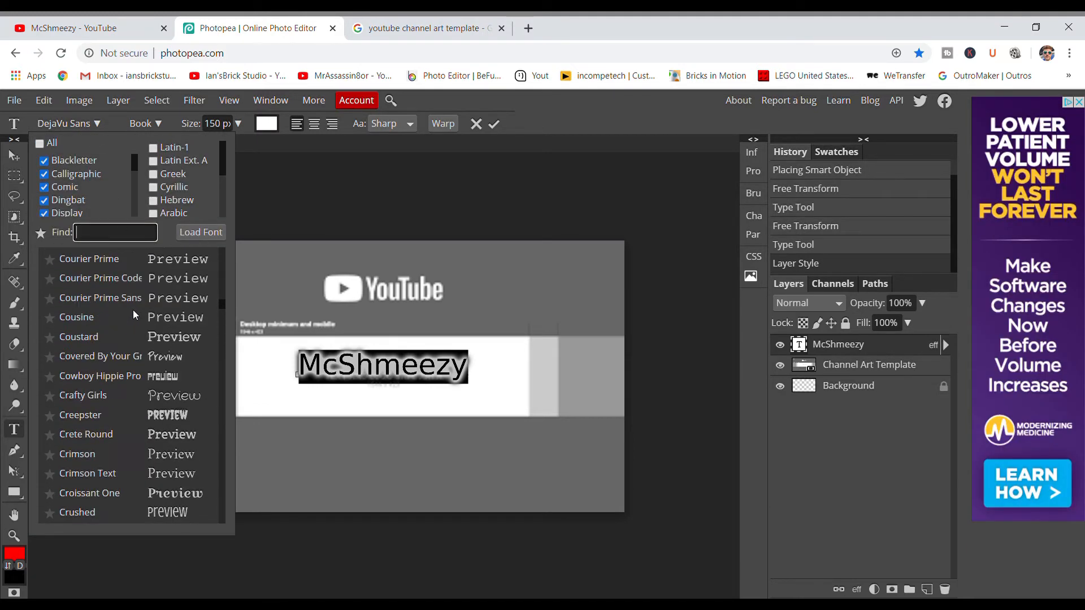
pyautogui.scroll(10, 130, 311)
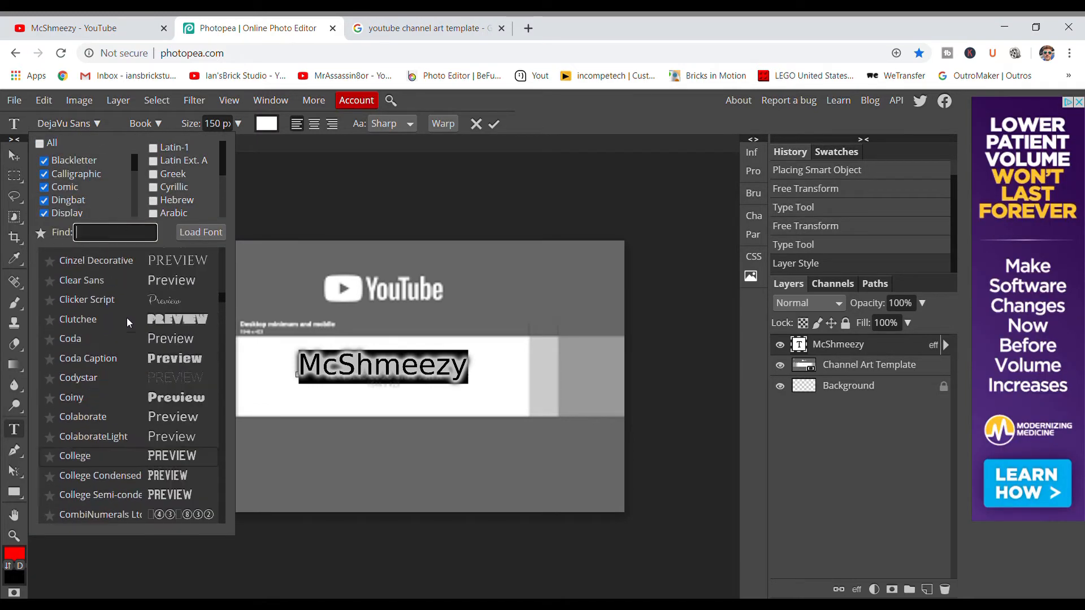
pyautogui.scroll(2, 130, 320)
pyautogui.scroll(-3, 130, 319)
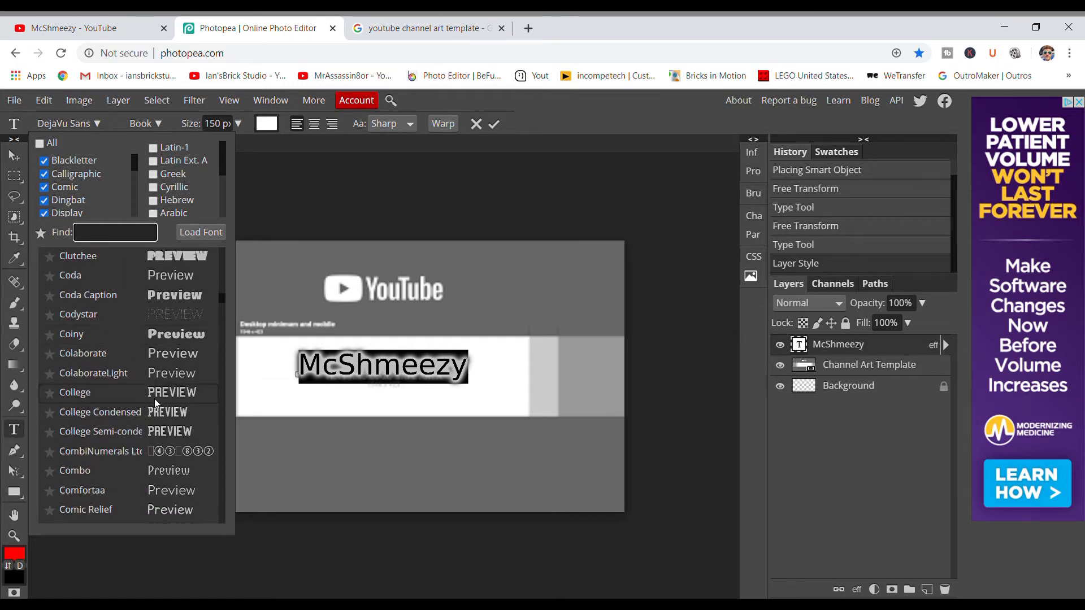
pyautogui.scroll(8, 153, 396)
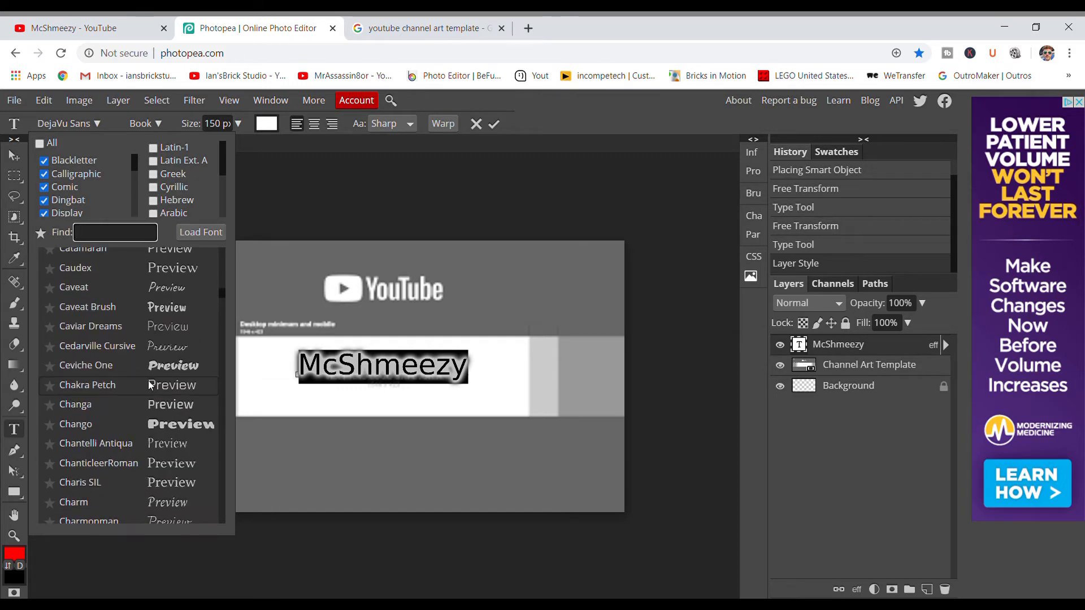
pyautogui.scroll(5, 151, 375)
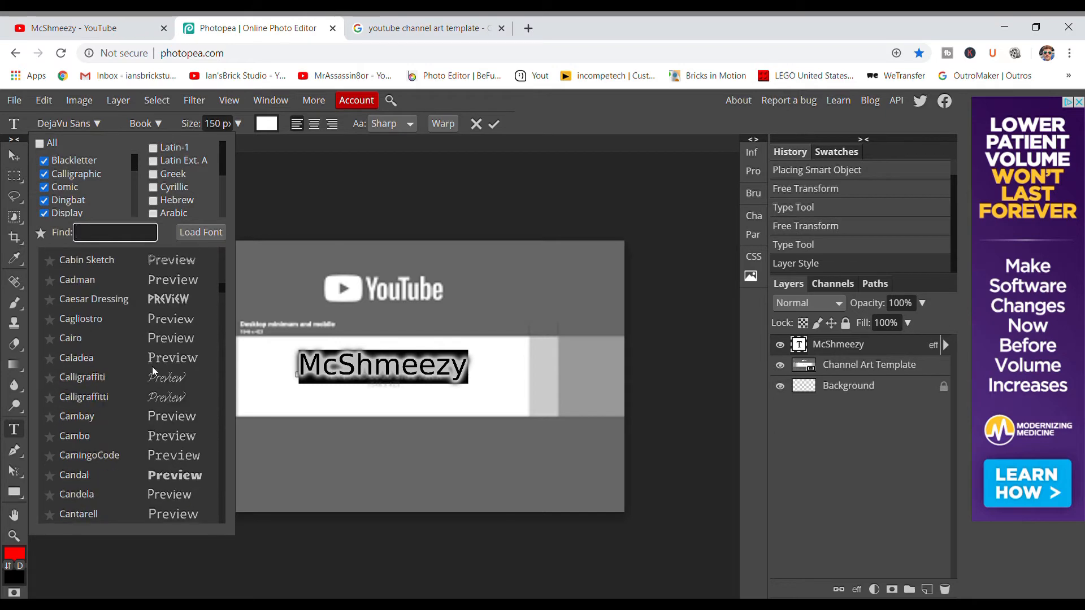
pyautogui.scroll(-7, 156, 359)
pyautogui.scroll(3, 158, 354)
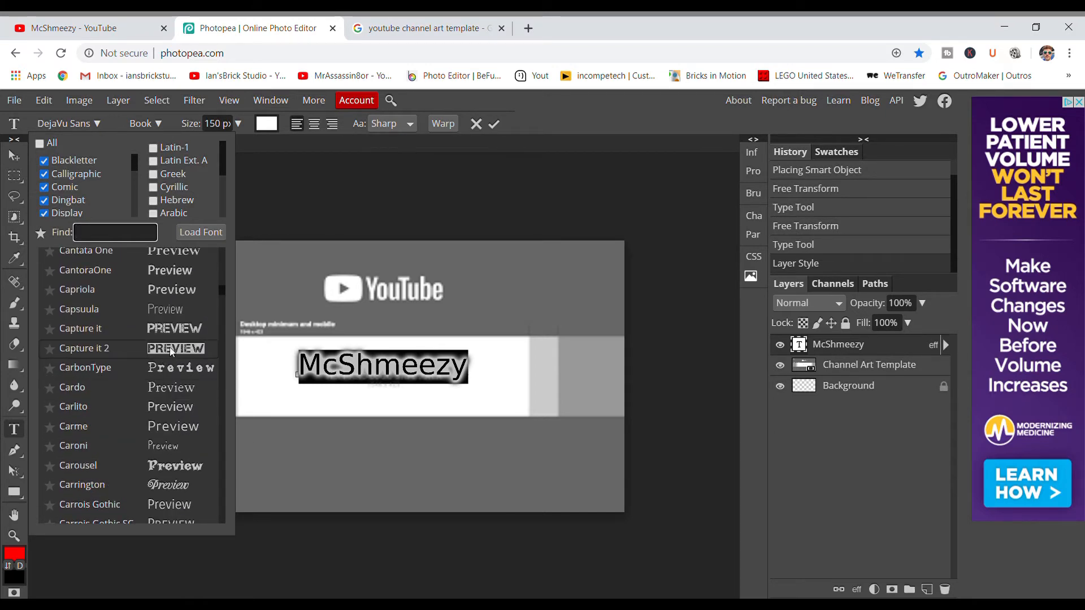
pyautogui.click(171, 331)
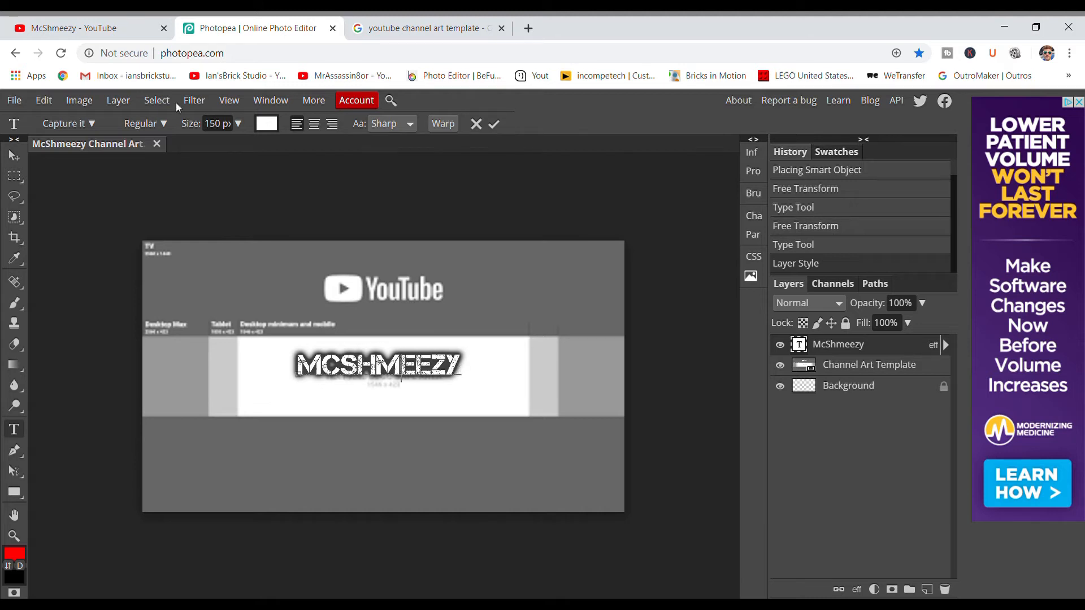
pyautogui.click(73, 124)
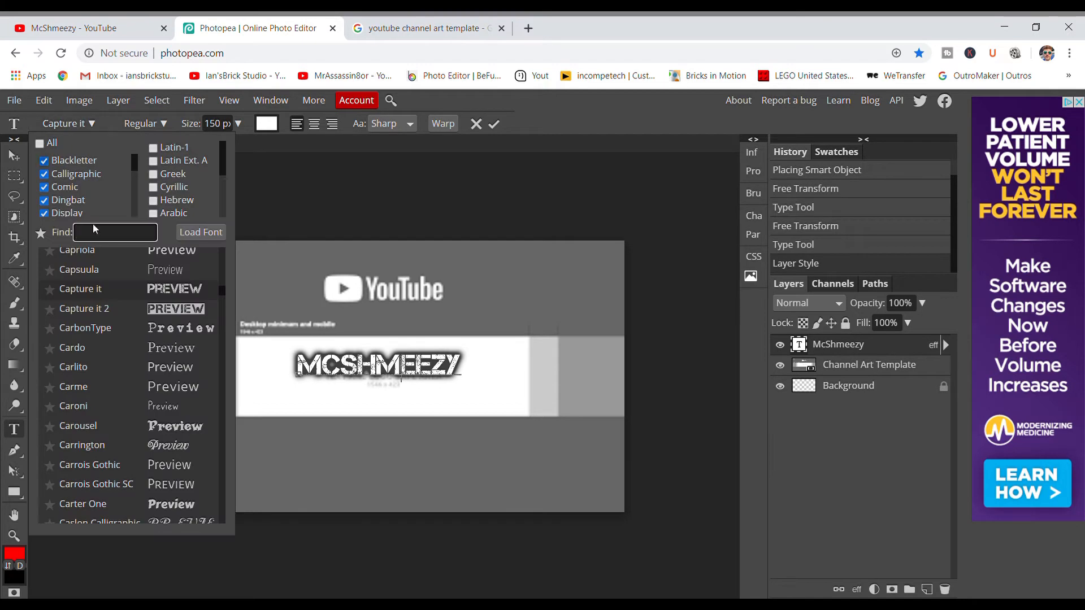
pyautogui.click(41, 233)
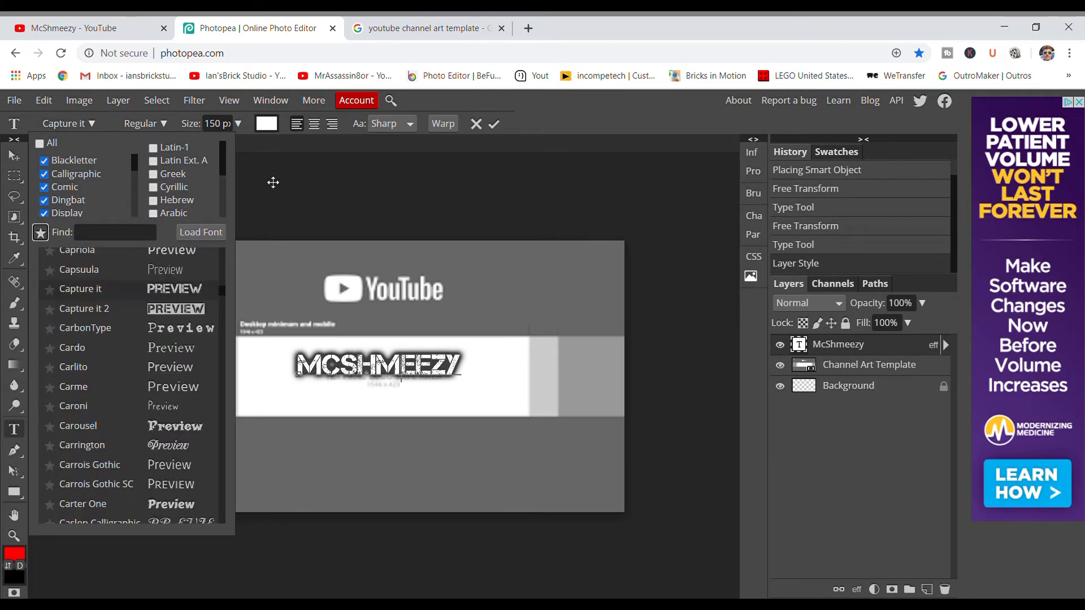
pyautogui.click(610, 189)
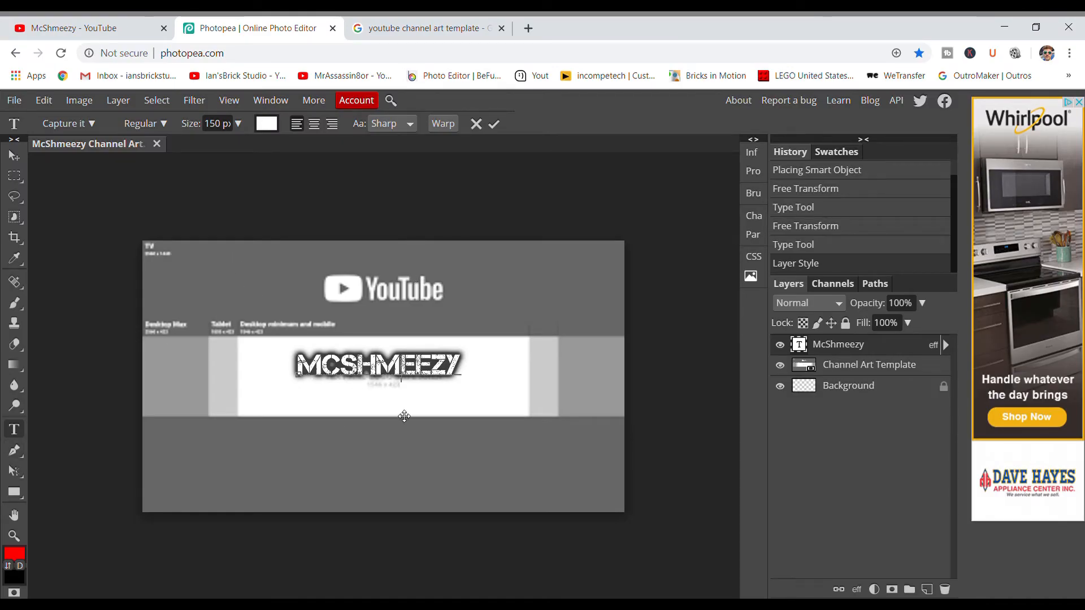
pyautogui.click(15, 434)
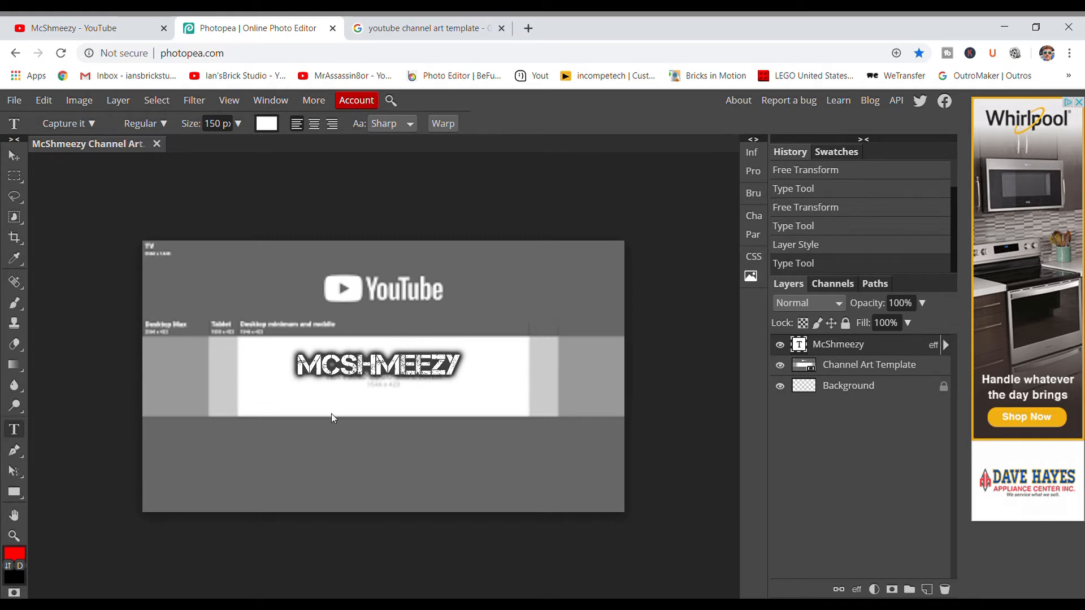
pyautogui.click(333, 398)
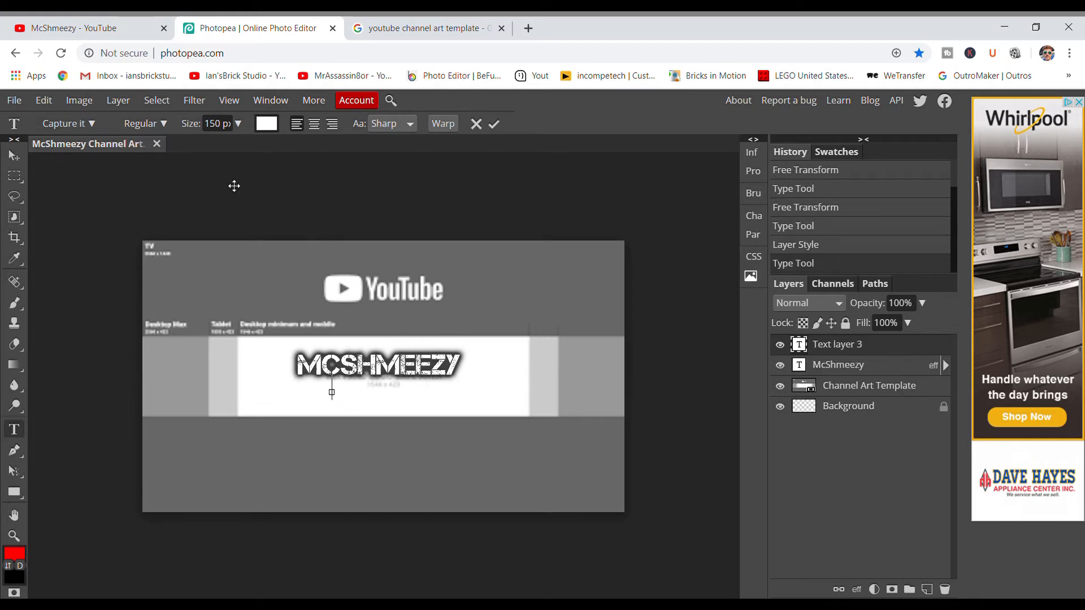
pyautogui.click(237, 124)
pyautogui.moveTo(233, 147); pyautogui.dragTo(225, 151)
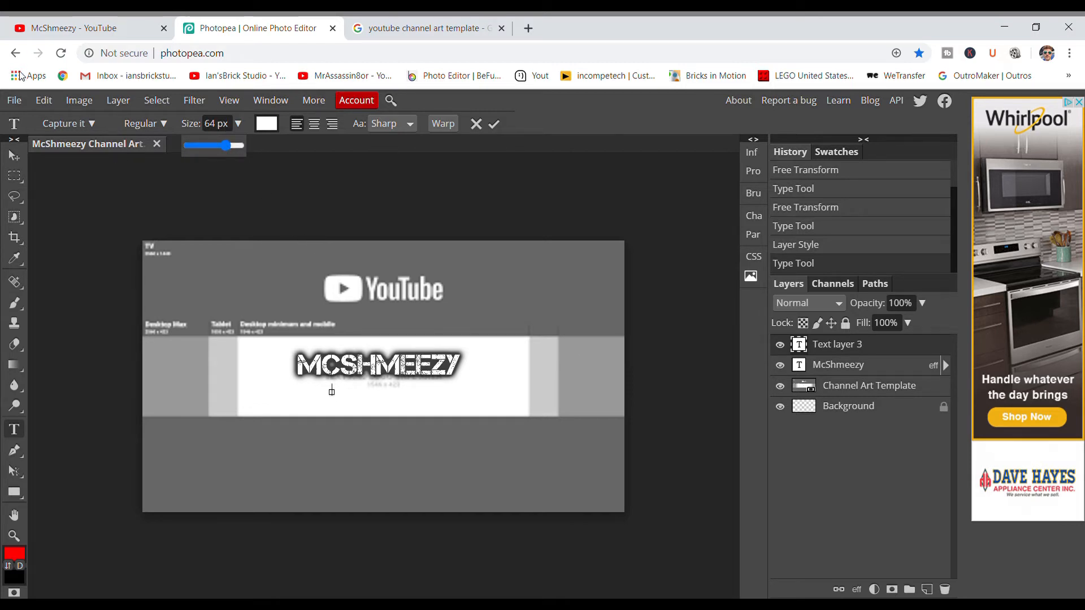
pyautogui.click(43, 100)
pyautogui.click(95, 401)
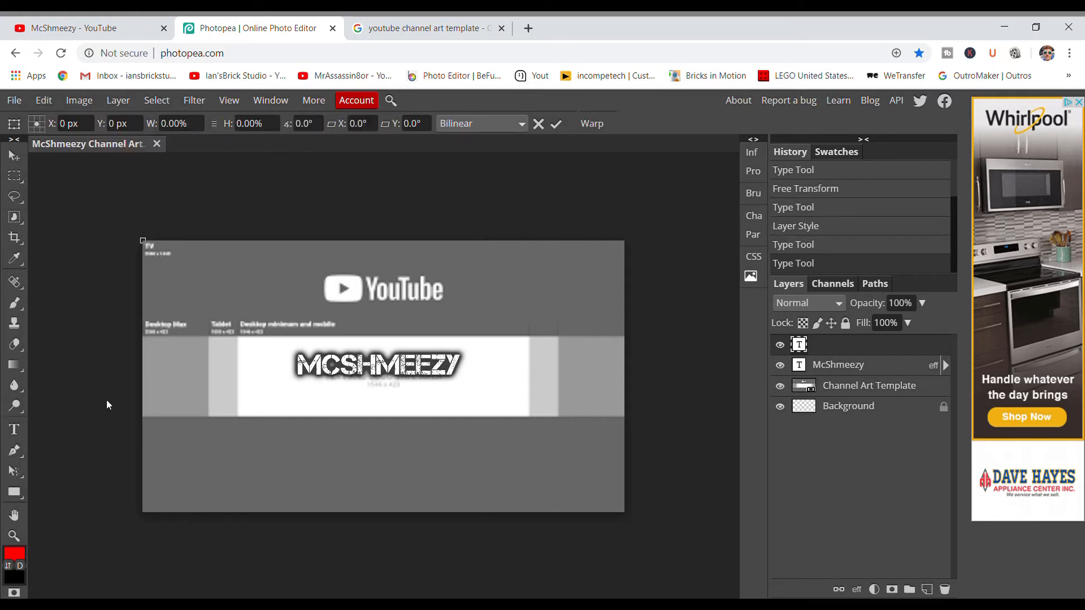
# Step: Move the McShmeezy text slightly up and right with Free Transform, centring it horizontally above the safe-area label
pyautogui.click(844, 375)
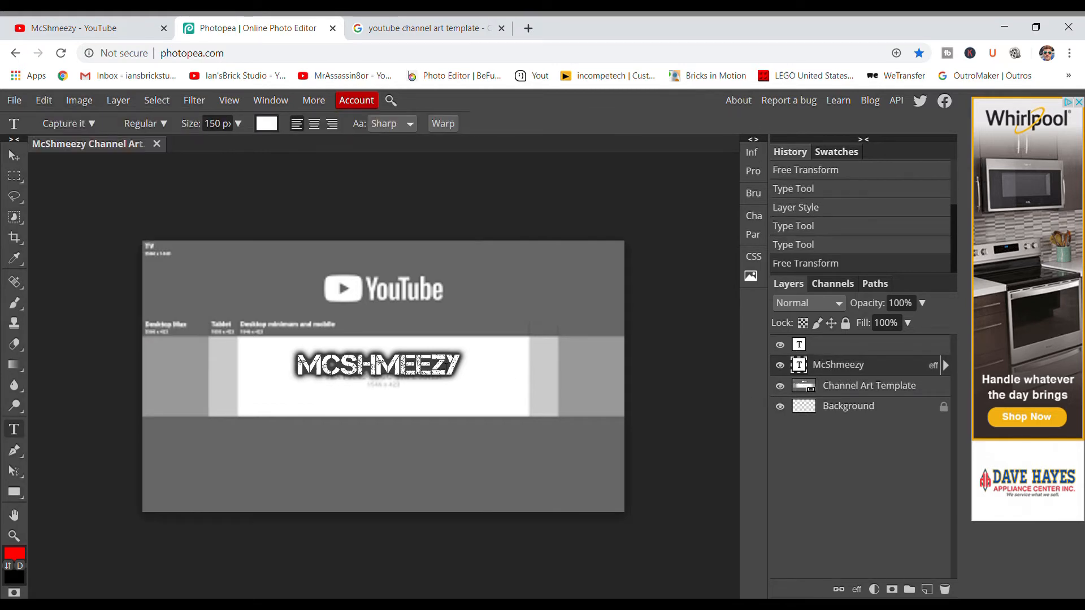
pyautogui.click(56, 98)
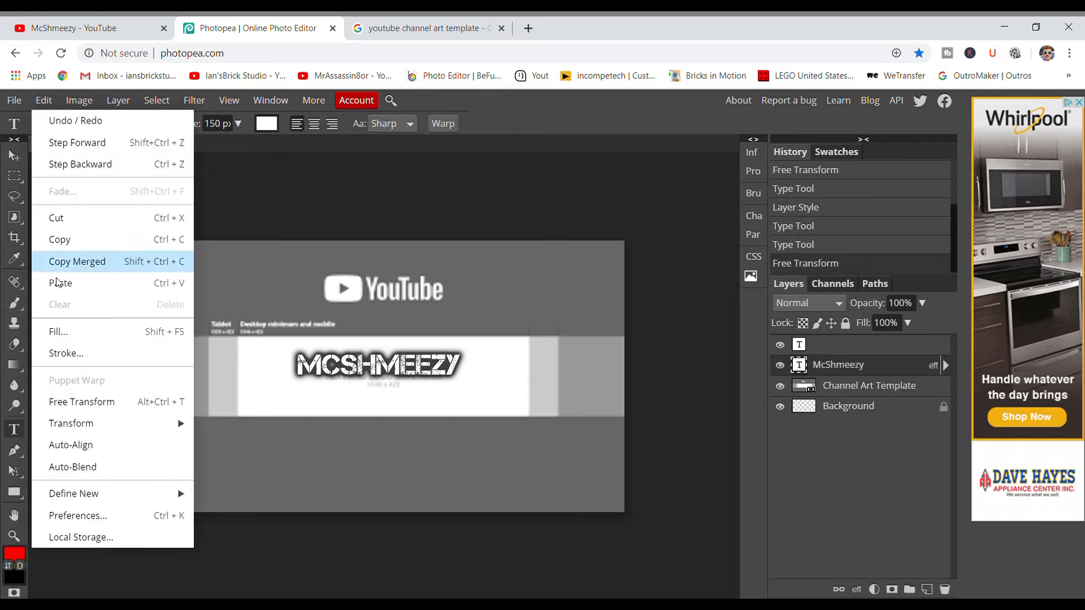
pyautogui.click(87, 401)
pyautogui.moveTo(360, 366)
pyautogui.mouseDown()
pyautogui.moveTo(371, 368)
pyautogui.moveTo(365, 361)
pyautogui.mouseUp()
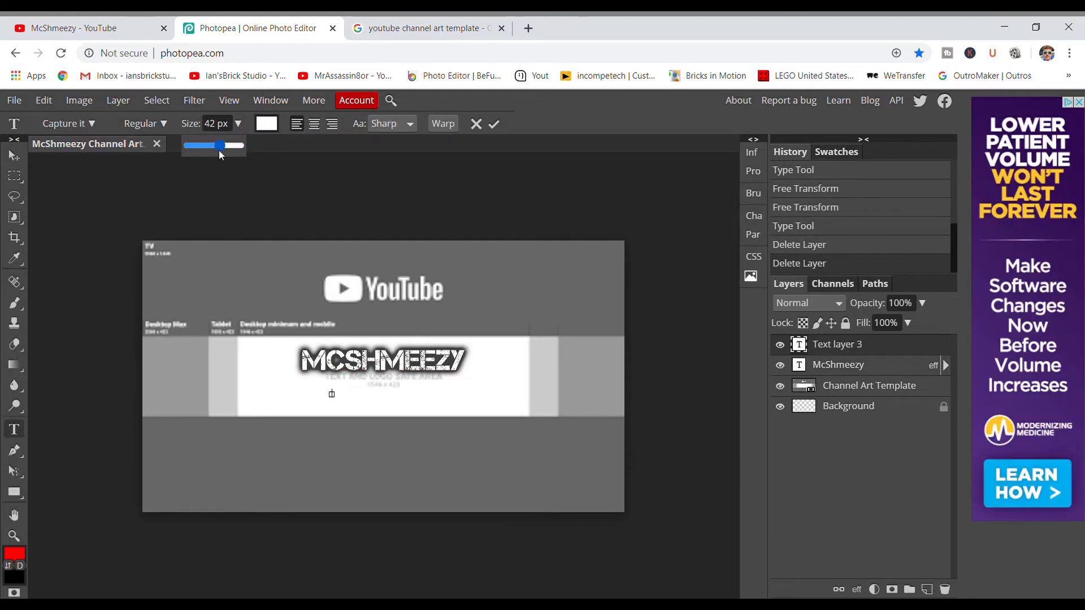
# Step: Add the text "Weekly Funnt Gaming Content" at 70 px below McShmeezy and give it the same black Outer Glow, 22% spread and 43 px size
pyautogui.moveTo(219, 151); pyautogui.dragTo(230, 150)
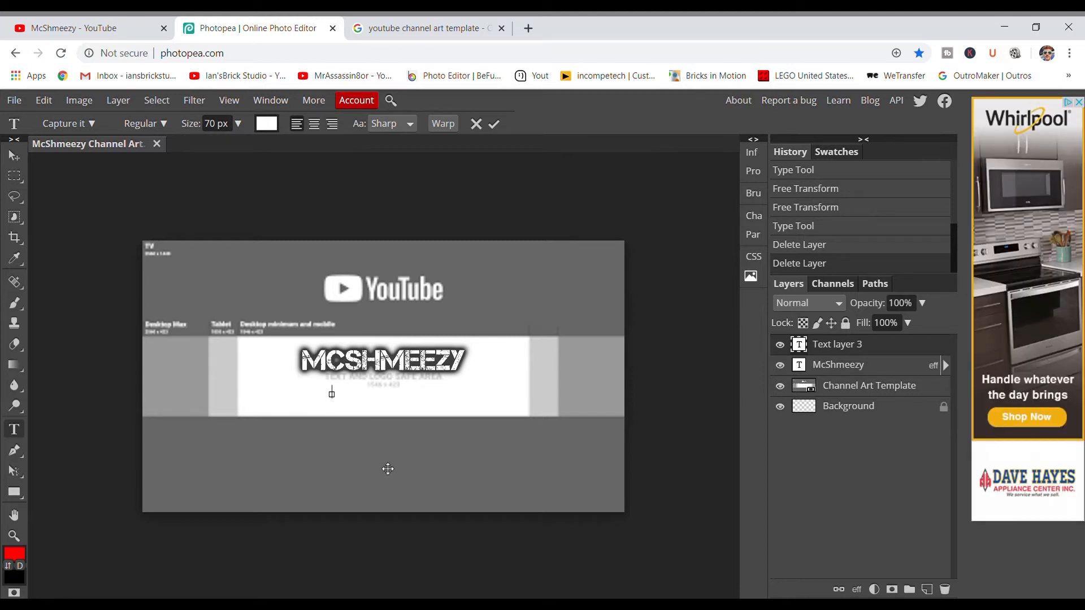
pyautogui.write('Youtube announcnt')
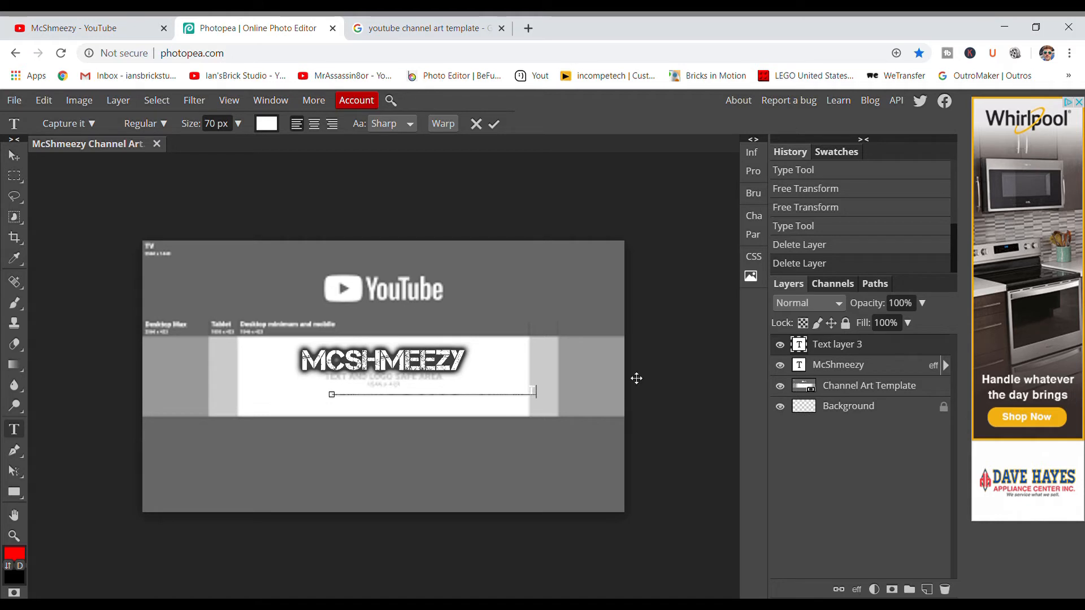
pyautogui.rightClick(842, 344)
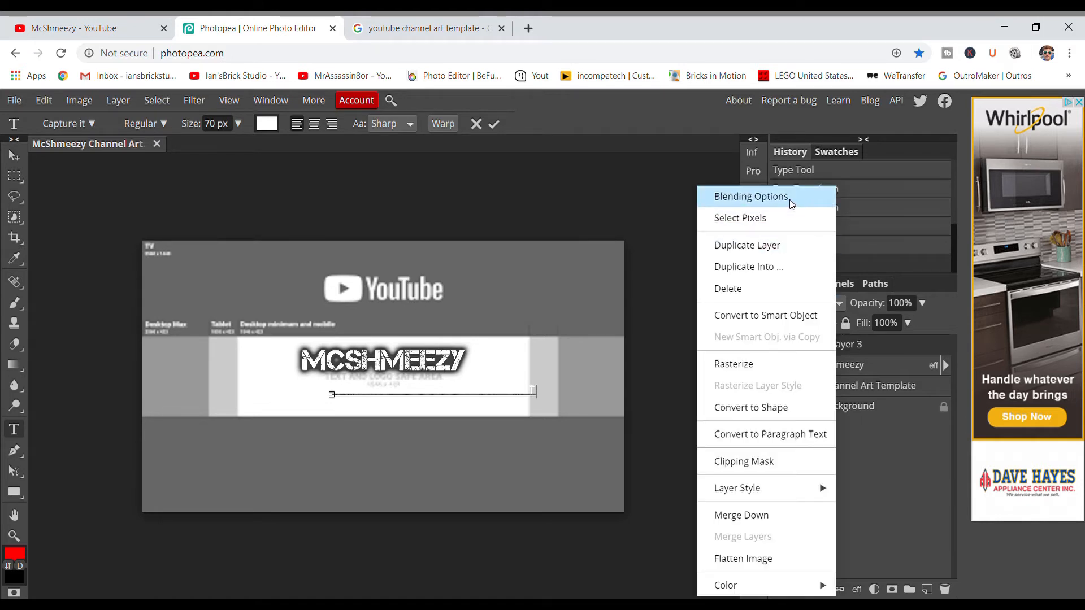
pyautogui.click(751, 196)
pyautogui.click(695, 513)
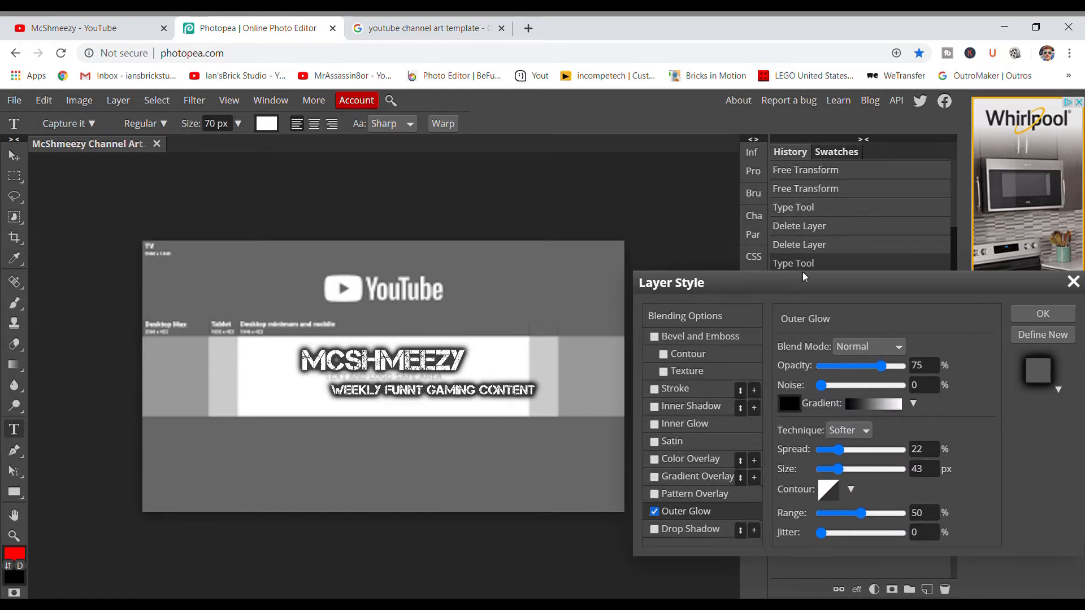
pyautogui.moveTo(800, 284); pyautogui.dragTo(796, 245)
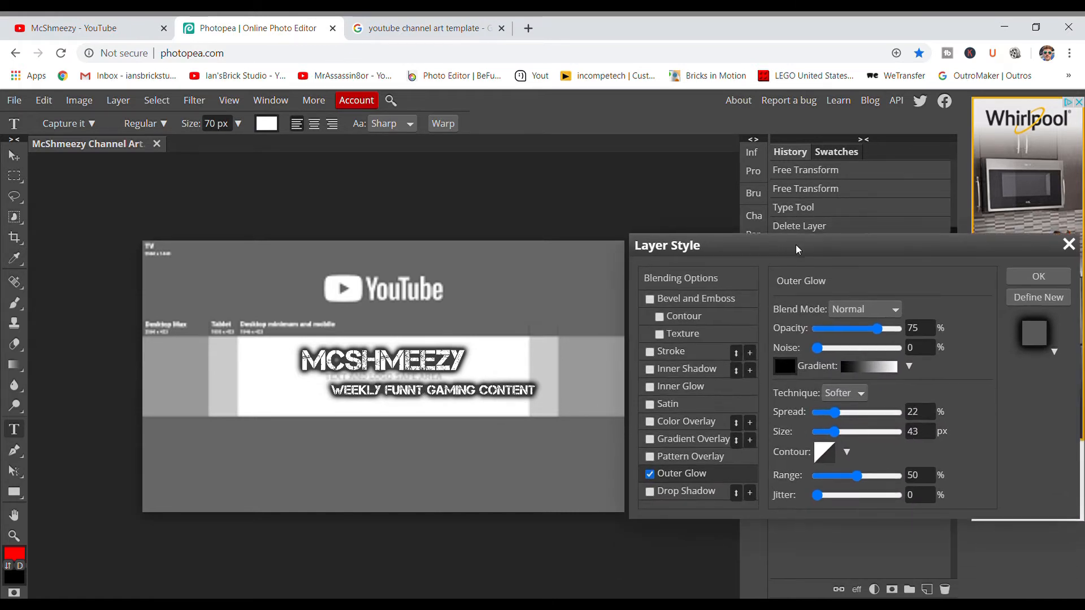
pyautogui.click(1034, 277)
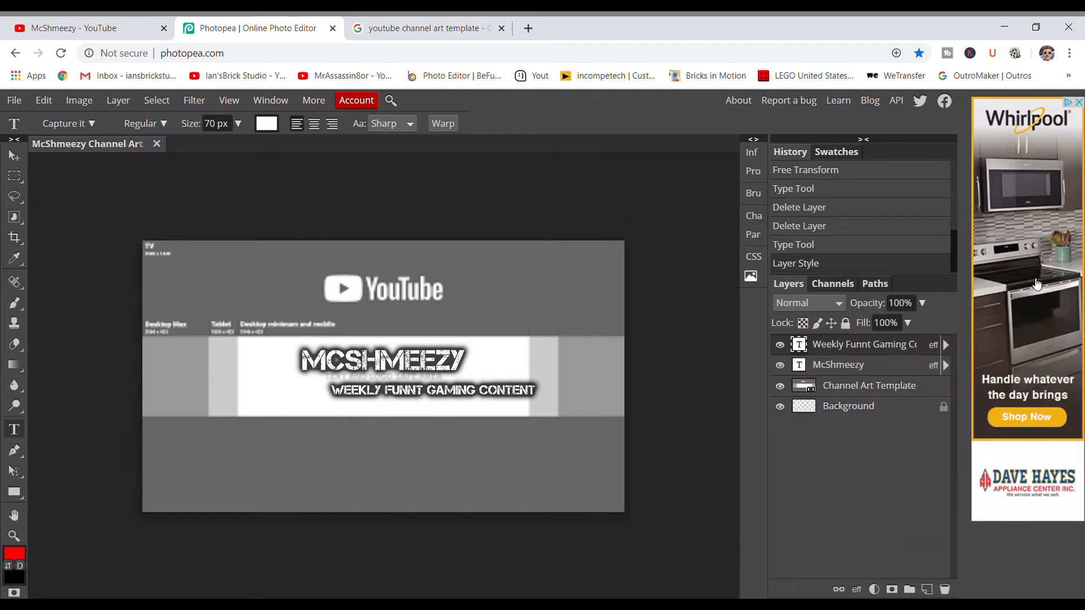
pyautogui.click(422, 390)
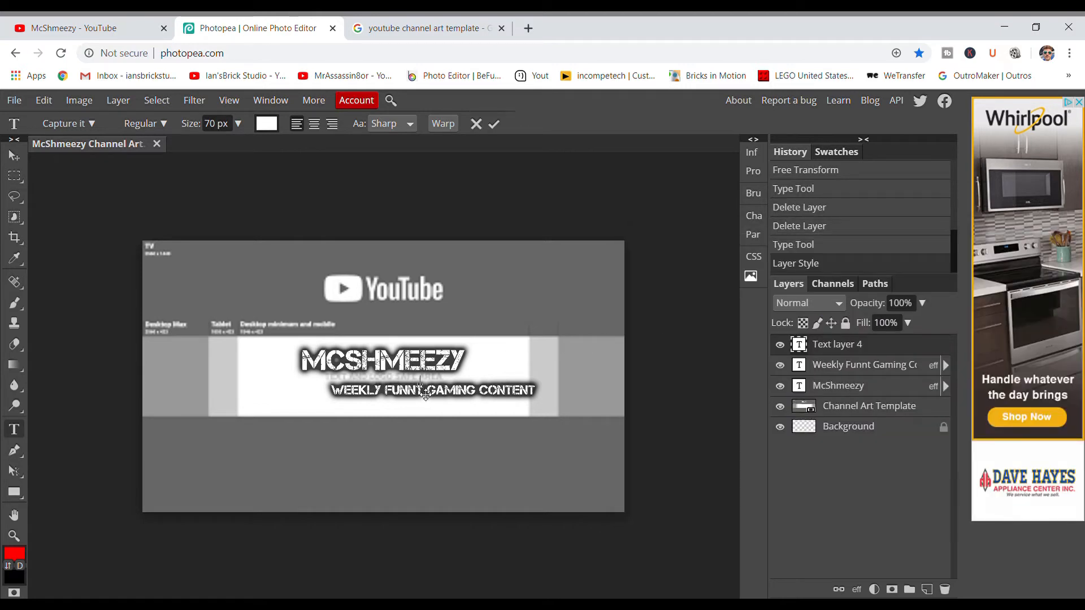
pyautogui.rightClick(857, 348)
pyautogui.click(743, 286)
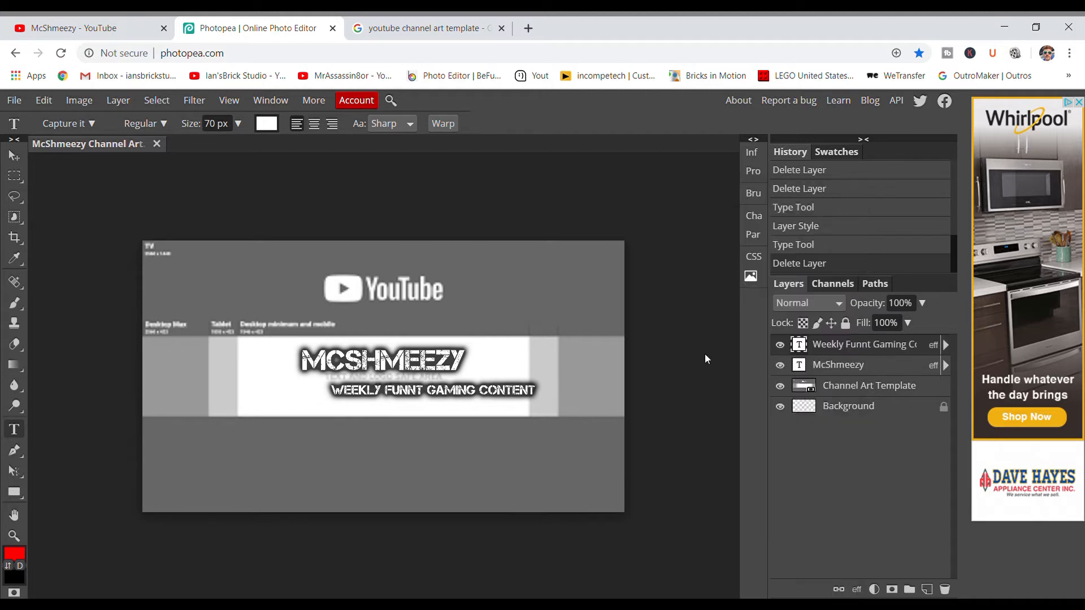
# Step: Correct the misspelled word in the tagline so the text reads "Weekly Funny Gaming Content"
pyautogui.click(428, 395)
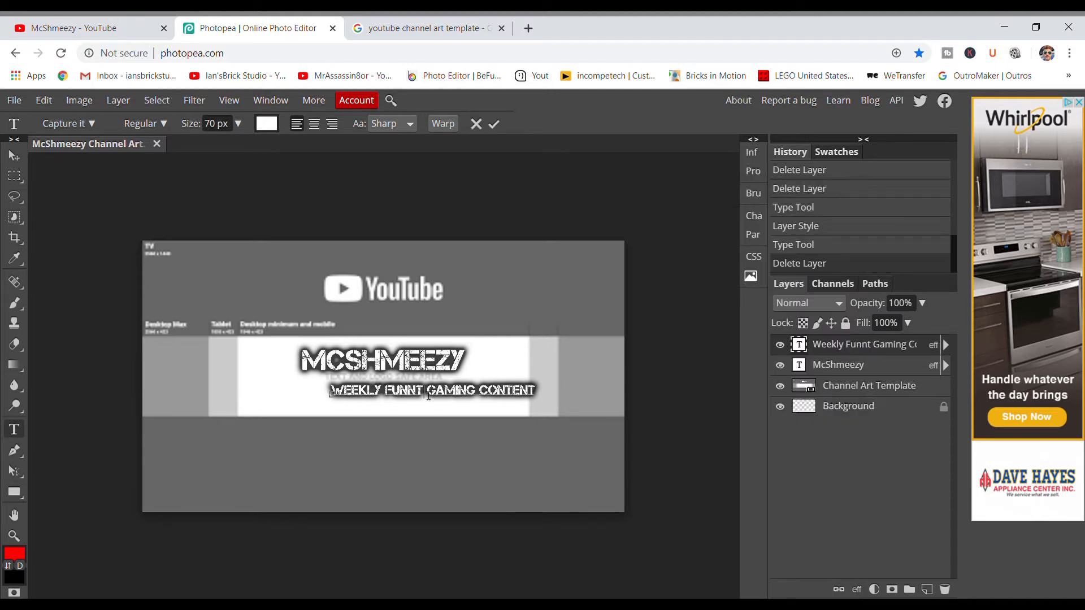
pyautogui.press('BackSpace')
pyautogui.write('Y')
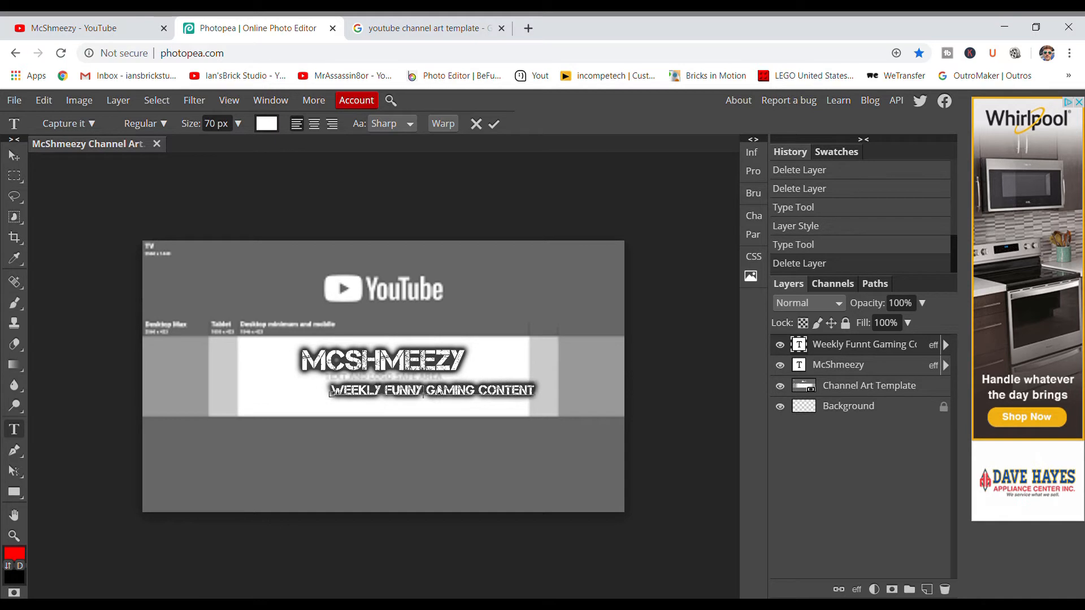
# Step: Move the tagline with Free Transform to about X 1280 px, Y 819 px, centring it below McShmeezy
pyautogui.click(14, 100)
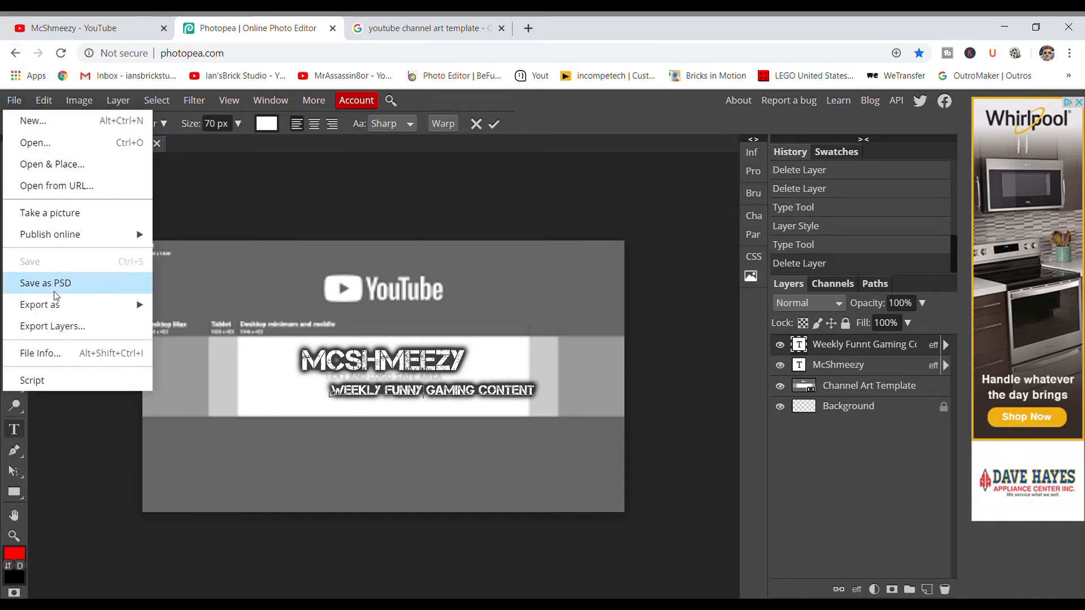
pyautogui.moveTo(44, 102)
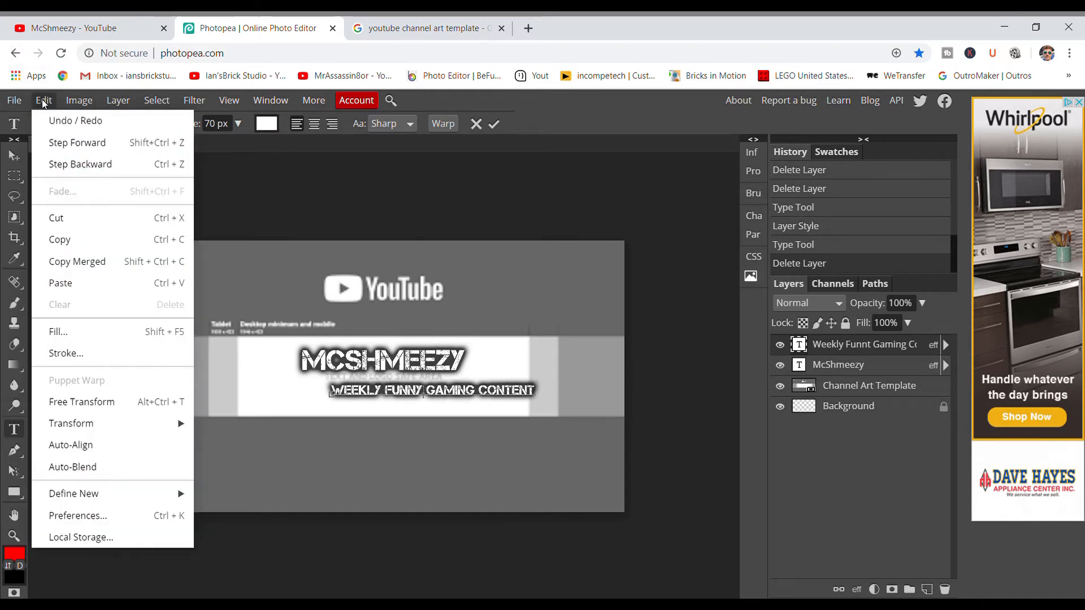
pyautogui.click(82, 402)
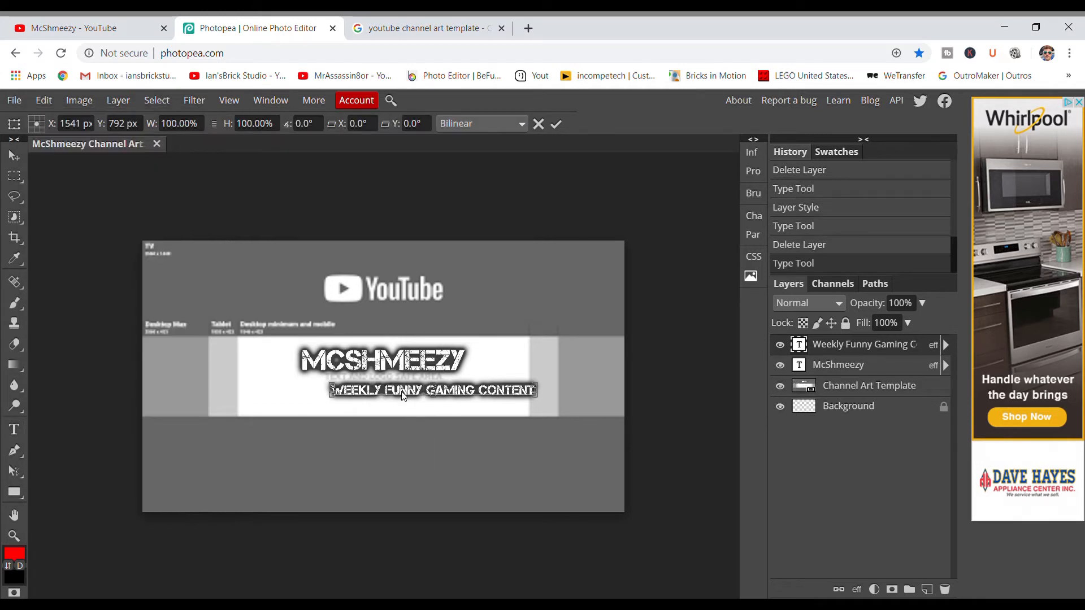
pyautogui.moveTo(403, 395); pyautogui.dragTo(356, 402)
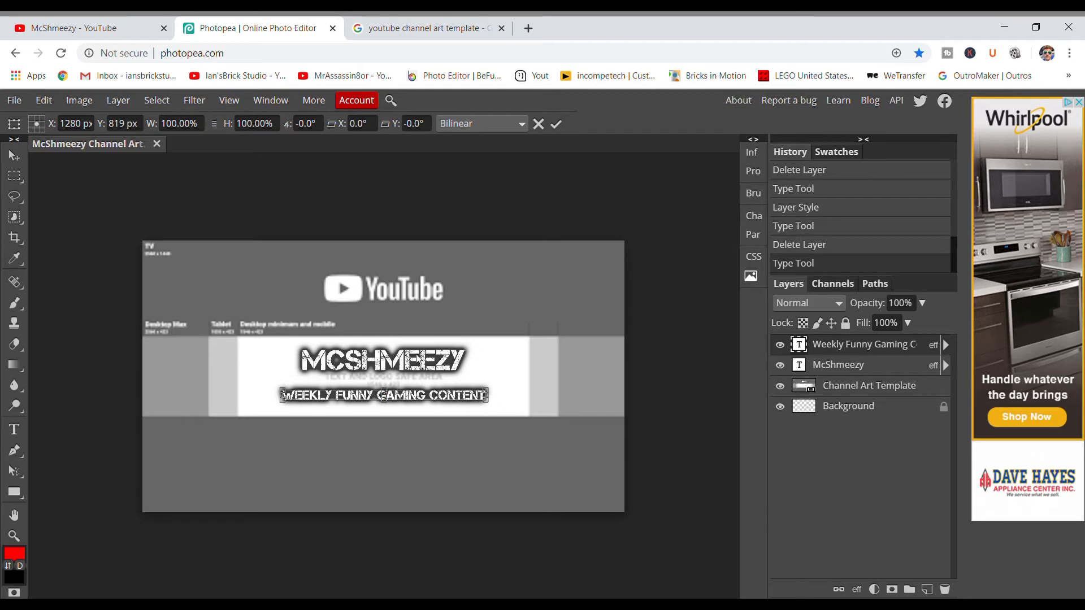
# Step: Set the font size of the whole McShmeezy text to 190 px
pyautogui.click(835, 368)
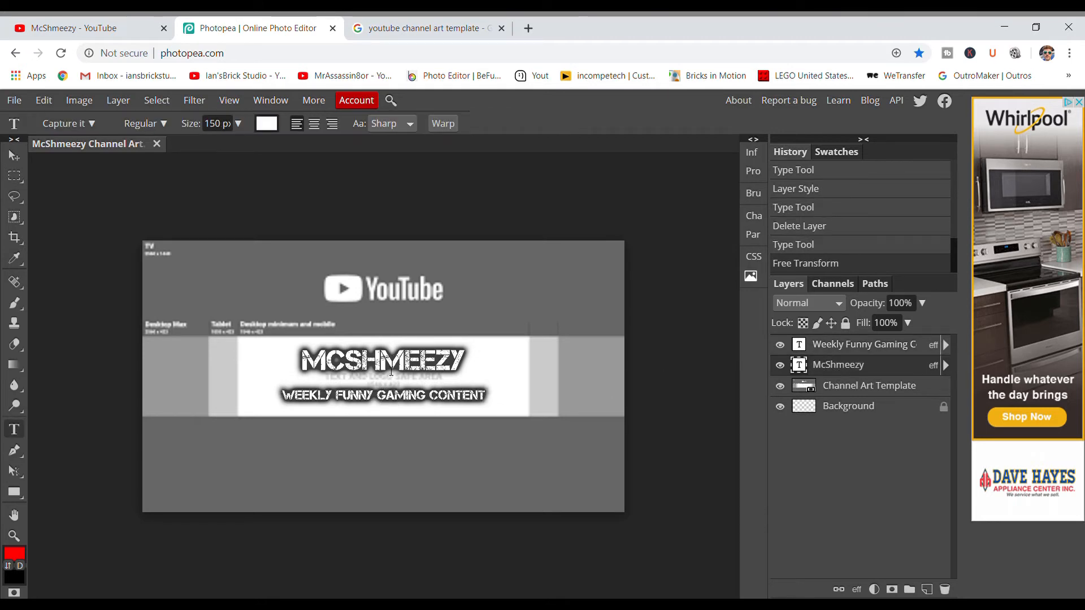
pyautogui.click(391, 371)
pyautogui.moveTo(477, 368); pyautogui.dragTo(266, 168)
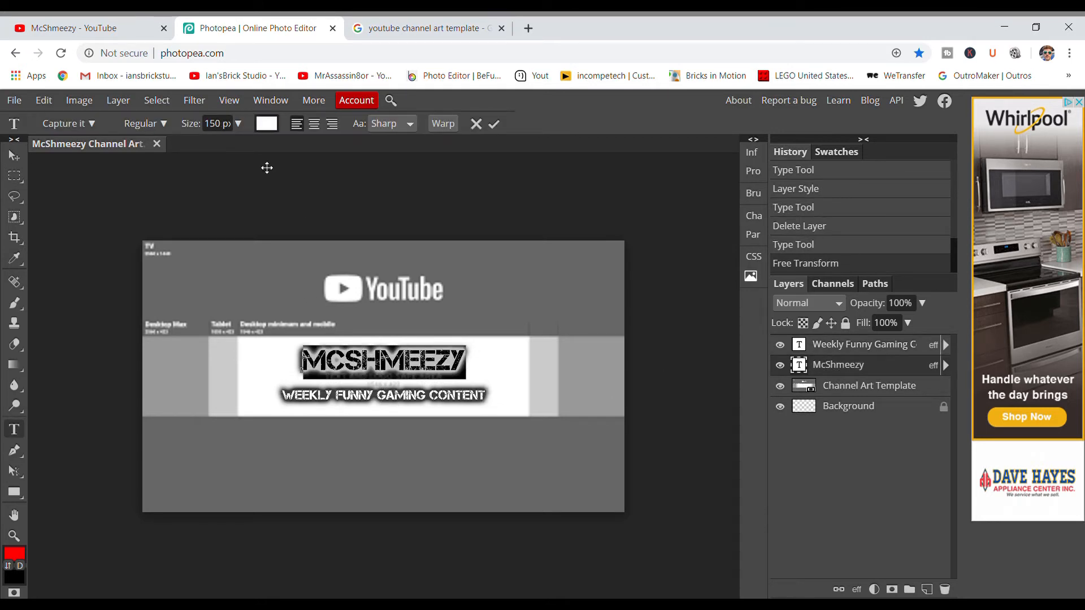
pyautogui.click(224, 125)
pyautogui.press('BackSpace')
pyautogui.press('BackSpace')
pyautogui.write('90')
pyautogui.press('Return')
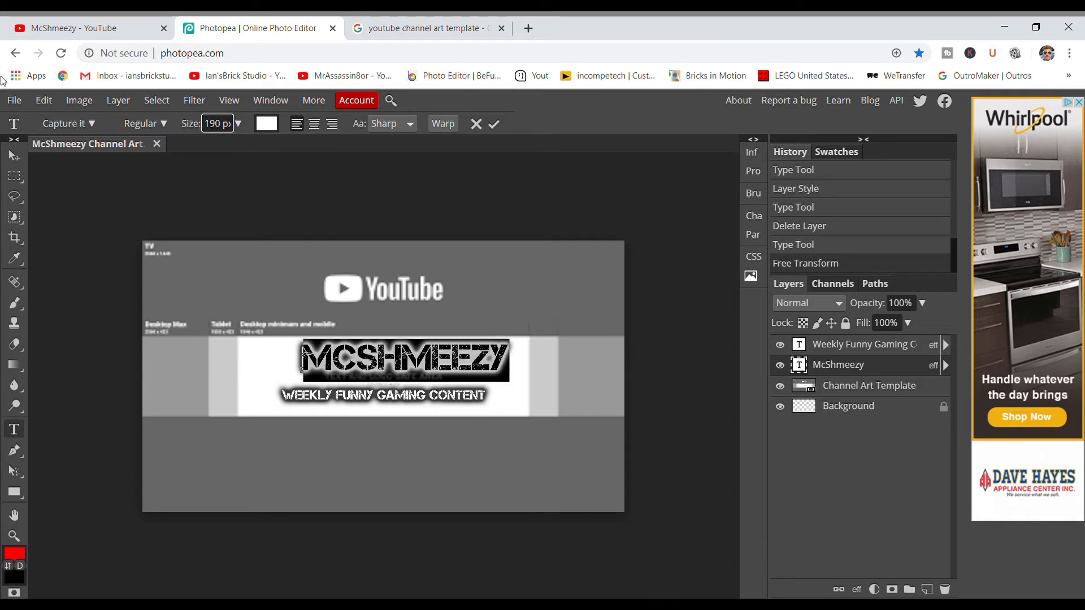
# Step: Move the enlarged McShmeezy text with Free Transform to about X 1281 px, Y 653 px, centring it above the tagline
pyautogui.click(14, 100)
pyautogui.click(15, 100)
pyautogui.click(43, 101)
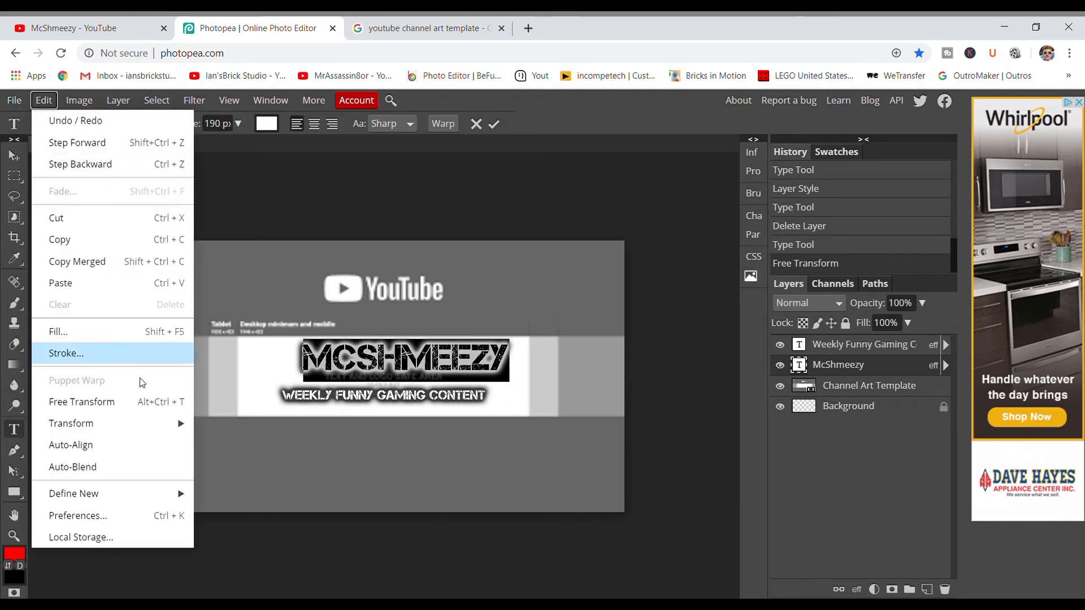
pyautogui.click(109, 402)
pyautogui.moveTo(418, 359); pyautogui.dragTo(395, 365)
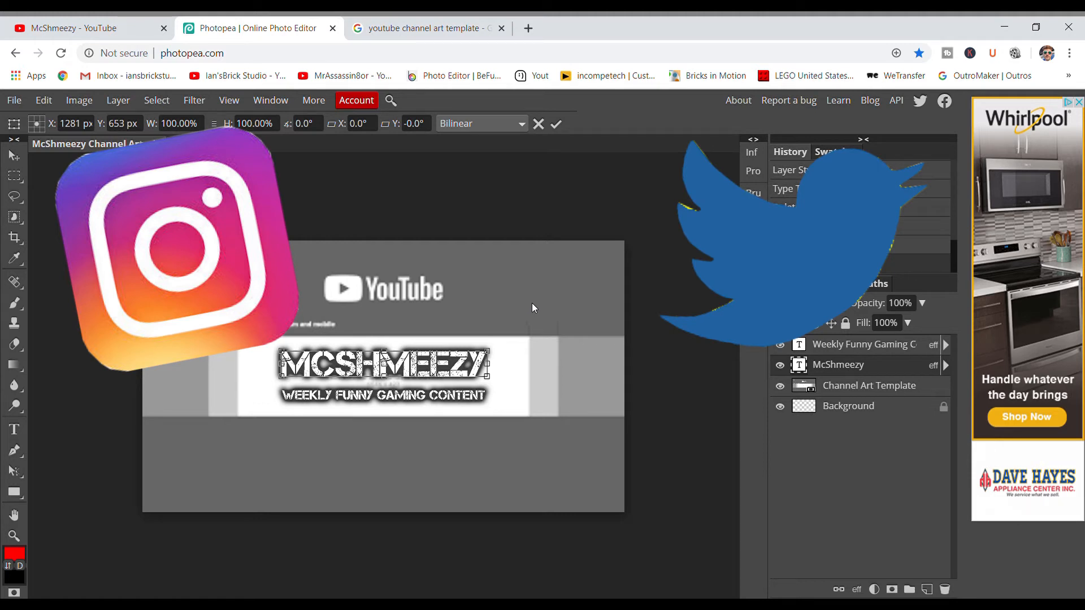
pyautogui.click(14, 100)
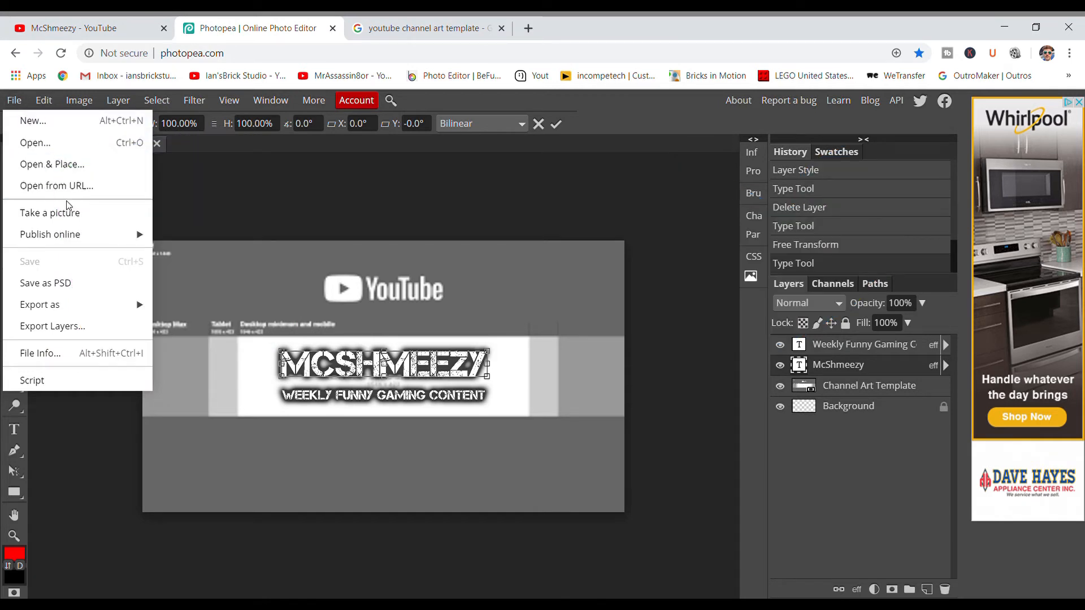
pyautogui.click(79, 100)
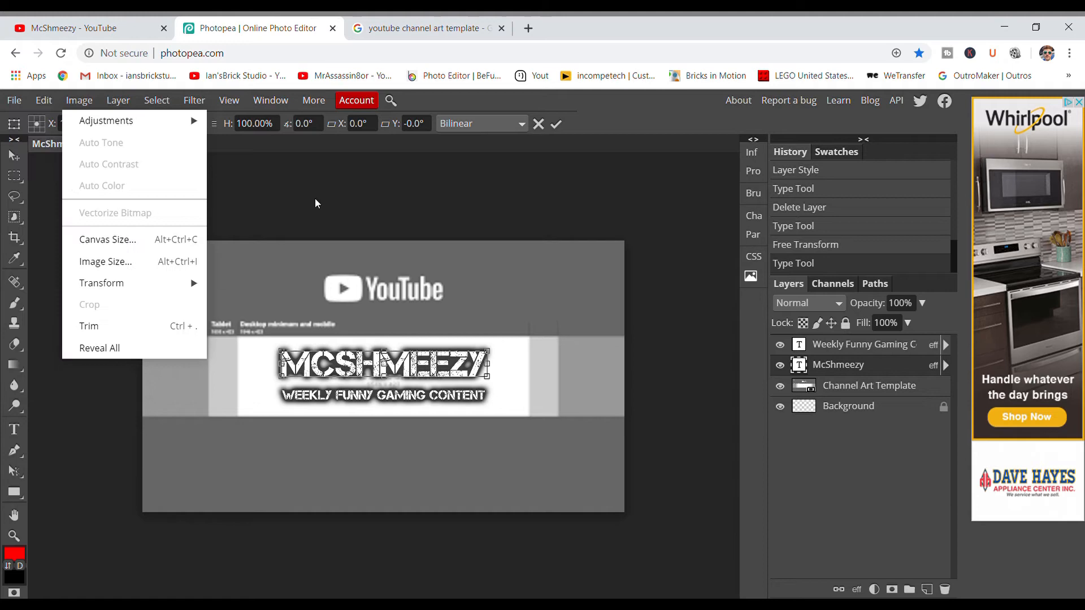
pyautogui.click(357, 218)
# Step: Switch to the Google Images page, search for "instagram png" and look through the logo results
pyautogui.click(435, 27)
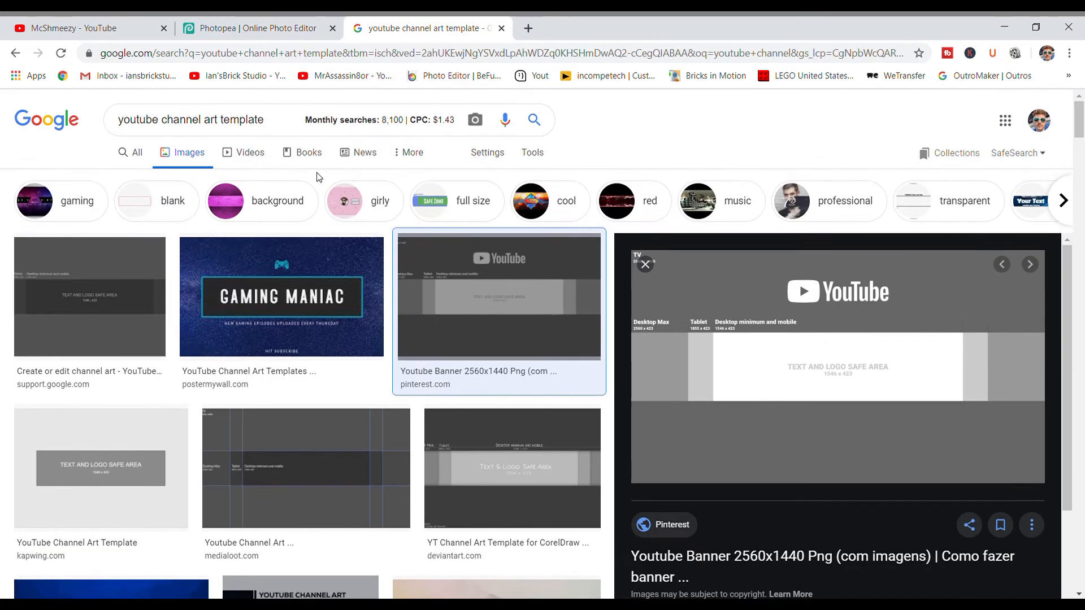
pyautogui.tripleClick(267, 120)
pyautogui.moveTo(264, 120); pyautogui.dragTo(118, 132)
pyautogui.press('BackSpace')
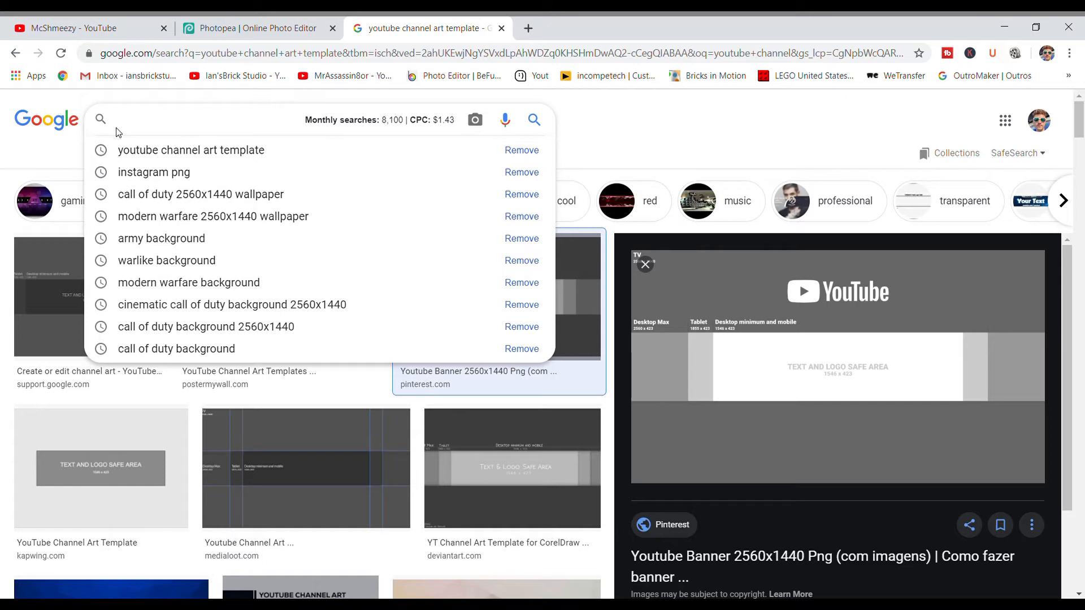
pyautogui.write('instag')
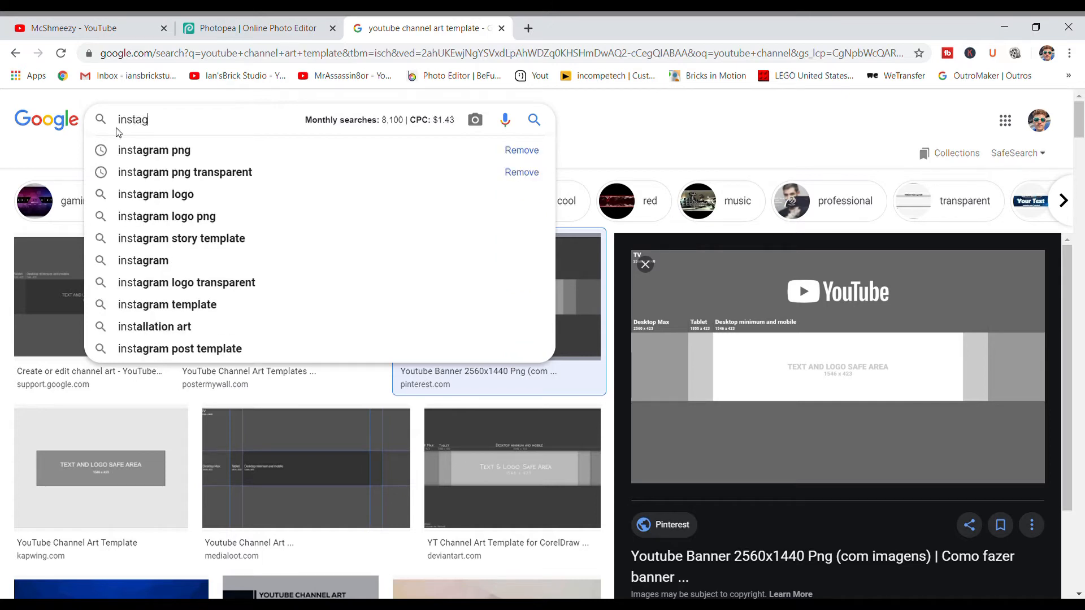
pyautogui.write('ram png')
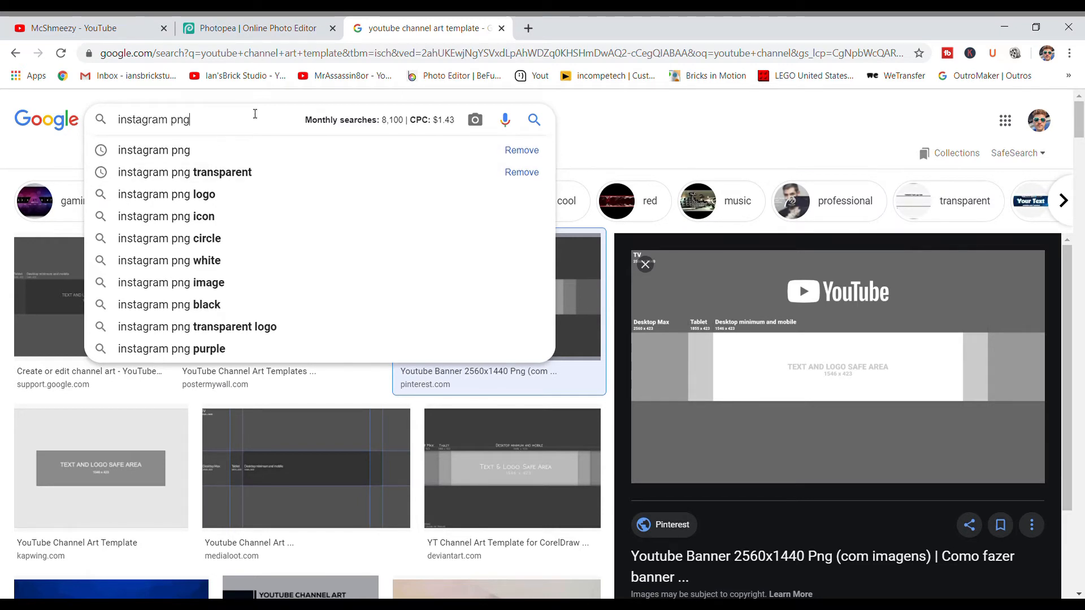
pyautogui.press('Return')
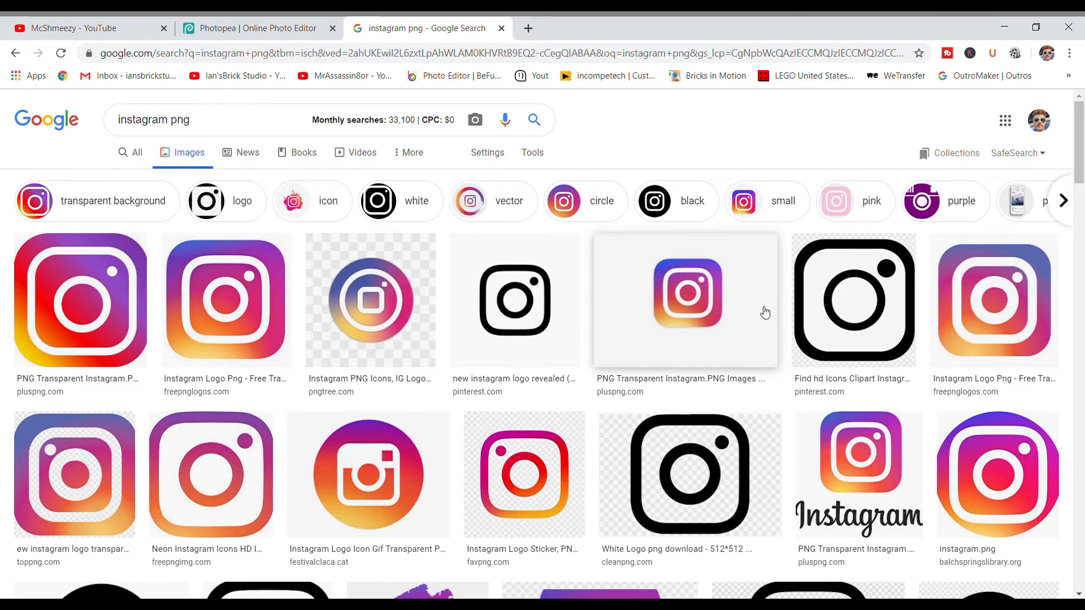
pyautogui.scroll(-3, 734, 320)
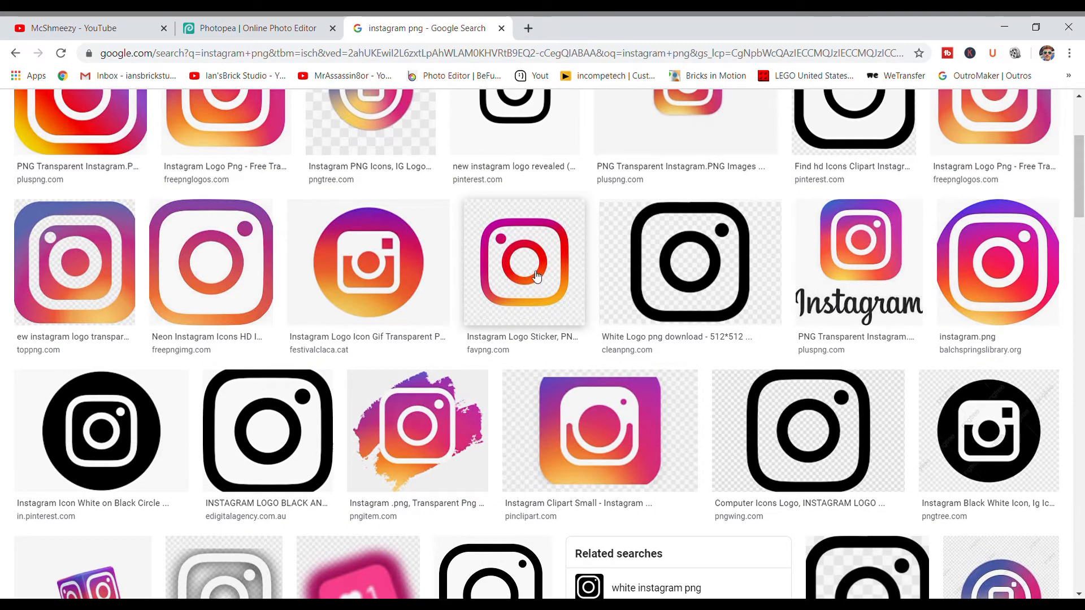
# Step: Switch back to Photopea and set the Insta overlay layer's Blend If black point for Current Layer to 232, applying the layer style
pyautogui.hotkey('ctrl', 'shift', 'Tab')
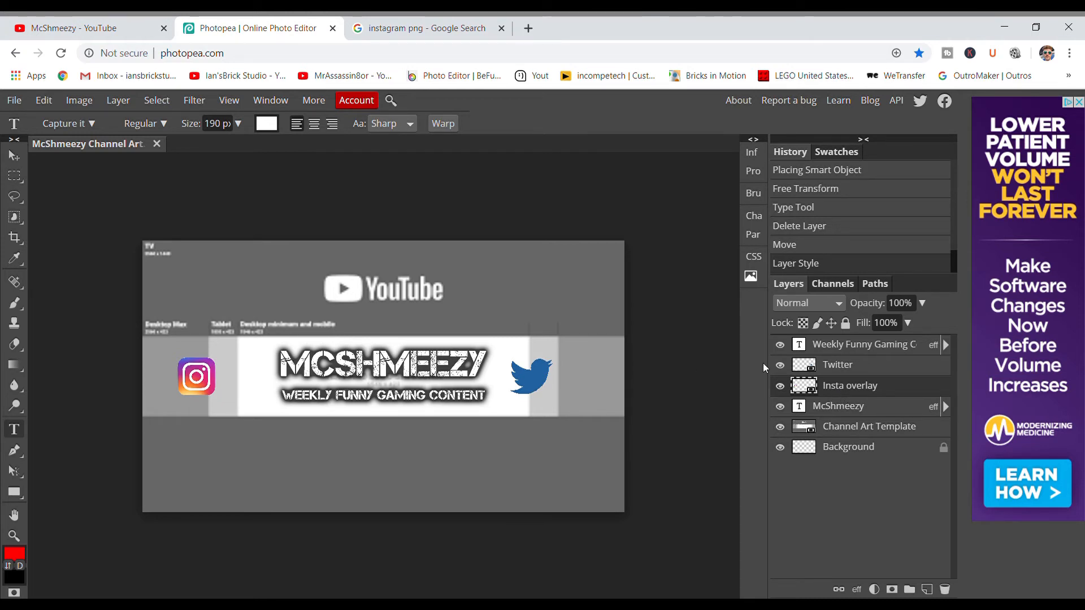
pyautogui.rightClick(835, 386)
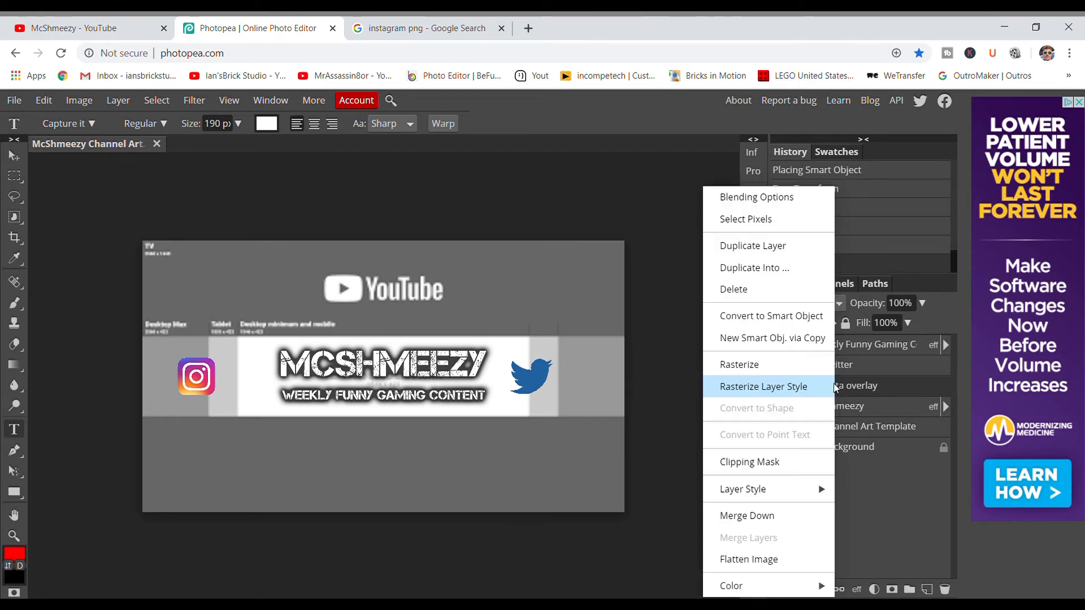
pyautogui.click(744, 201)
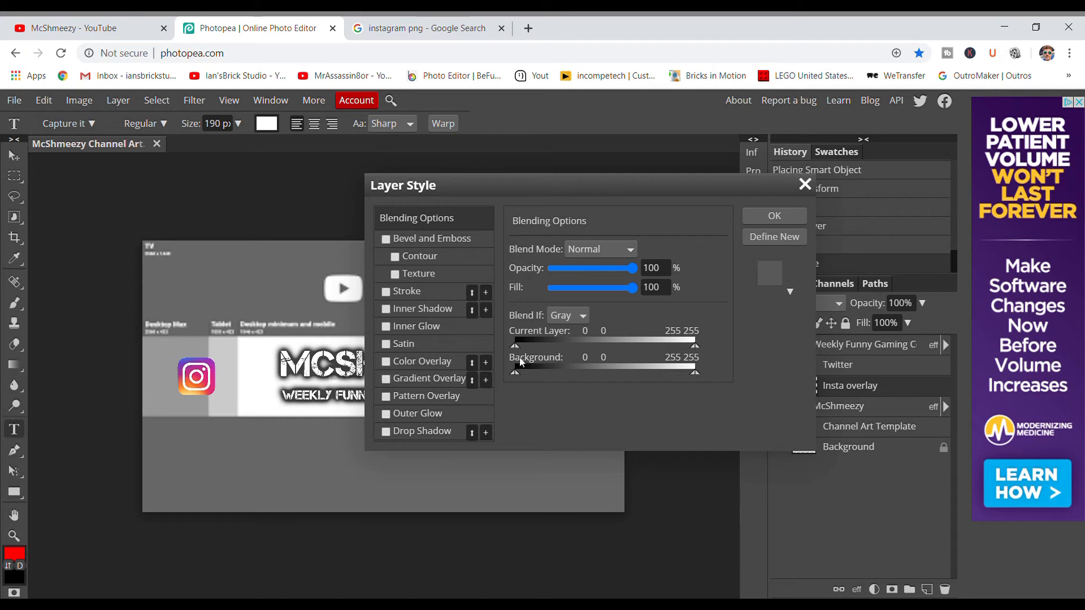
pyautogui.moveTo(514, 347); pyautogui.dragTo(681, 357)
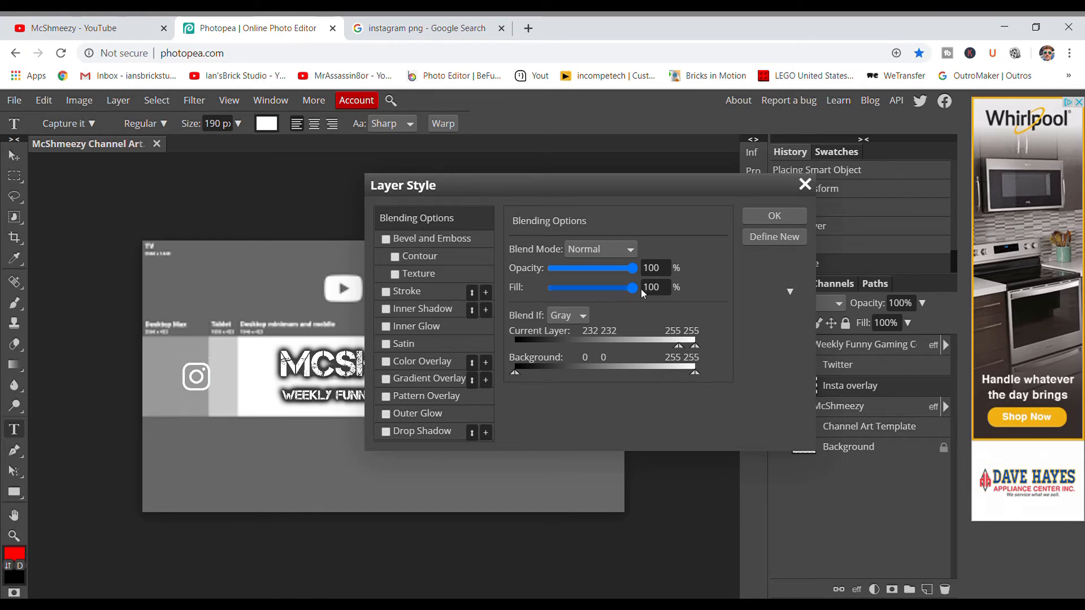
pyautogui.click(767, 217)
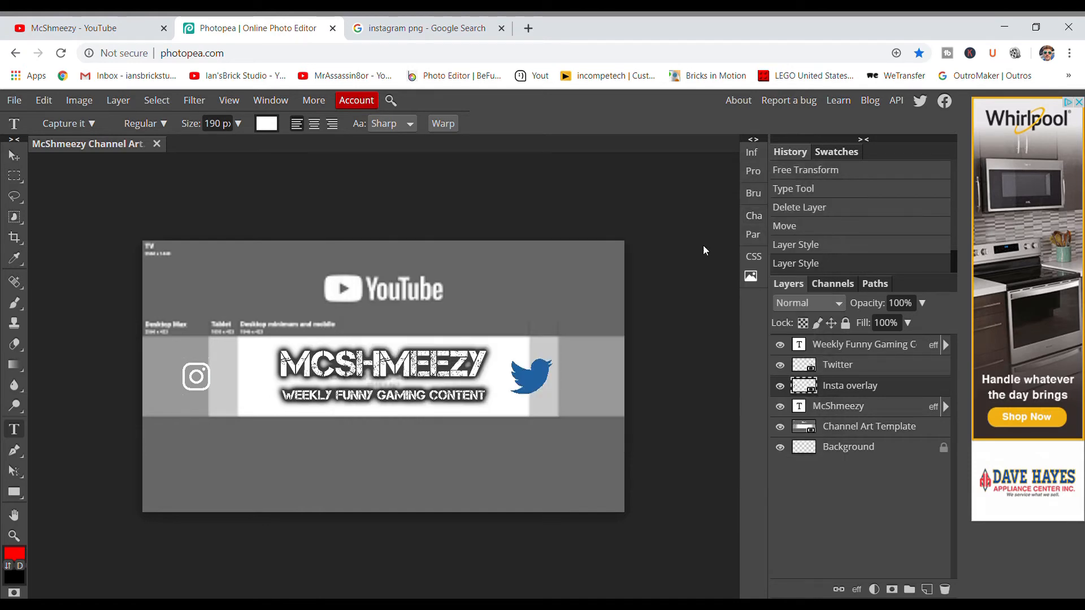
# Step: Enable an Outer Glow on the Insta overlay layer and raise its spread to form a white outline around the icon
pyautogui.rightClick(849, 393)
pyautogui.click(768, 197)
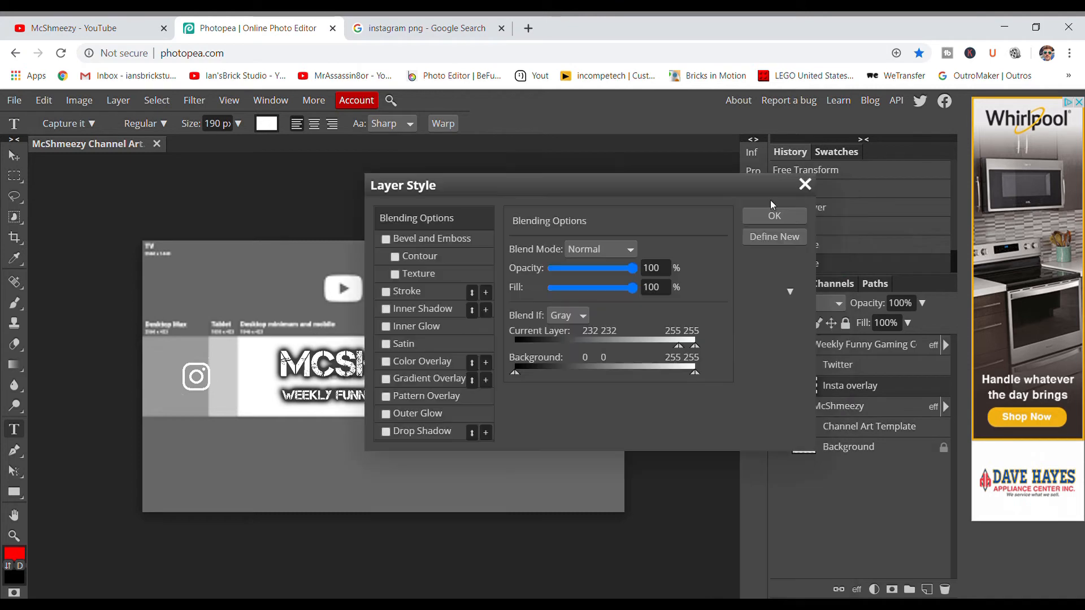
pyautogui.click(419, 415)
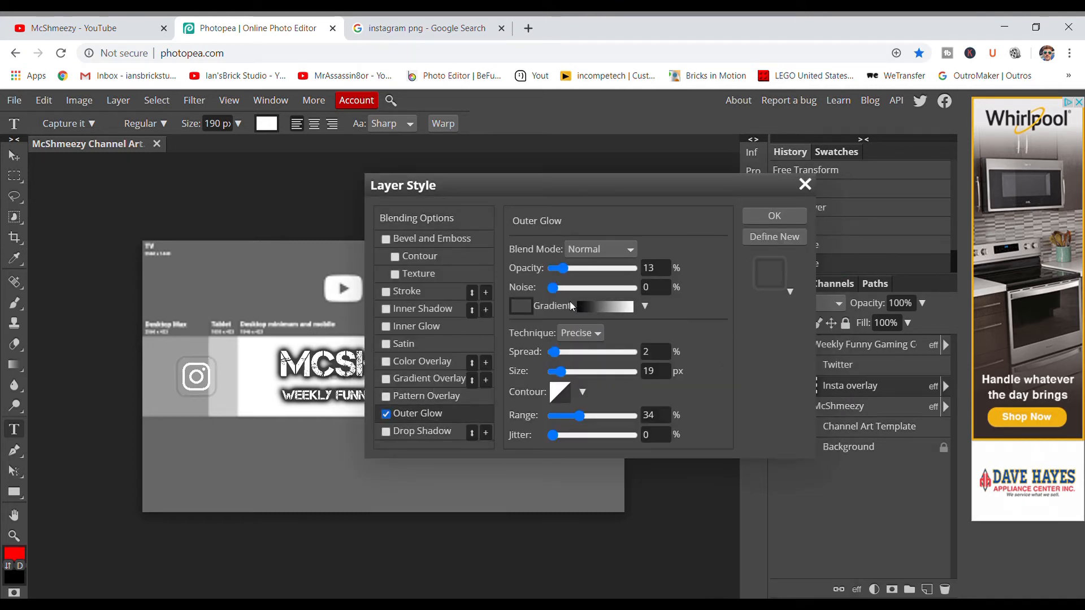
pyautogui.moveTo(553, 287)
pyautogui.mouseDown()
pyautogui.moveTo(584, 293)
pyautogui.moveTo(551, 305)
pyautogui.mouseUp()
pyautogui.moveTo(554, 352); pyautogui.dragTo(583, 353)
# Step: Enable an Inner Glow on the Insta overlay layer, set its colour to black and apply the layer style
pyautogui.click(417, 326)
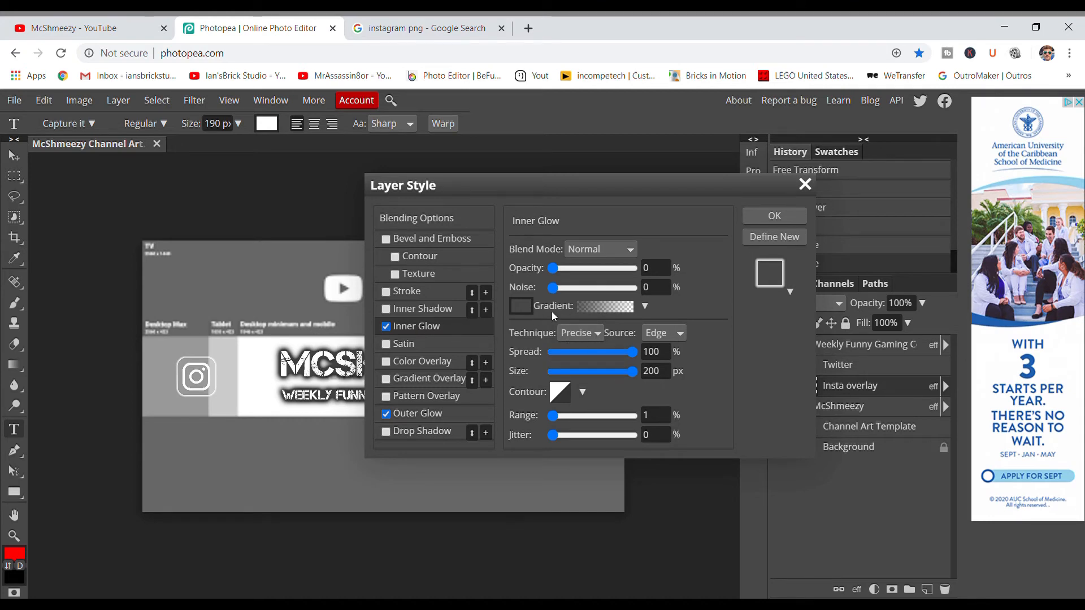
pyautogui.click(524, 306)
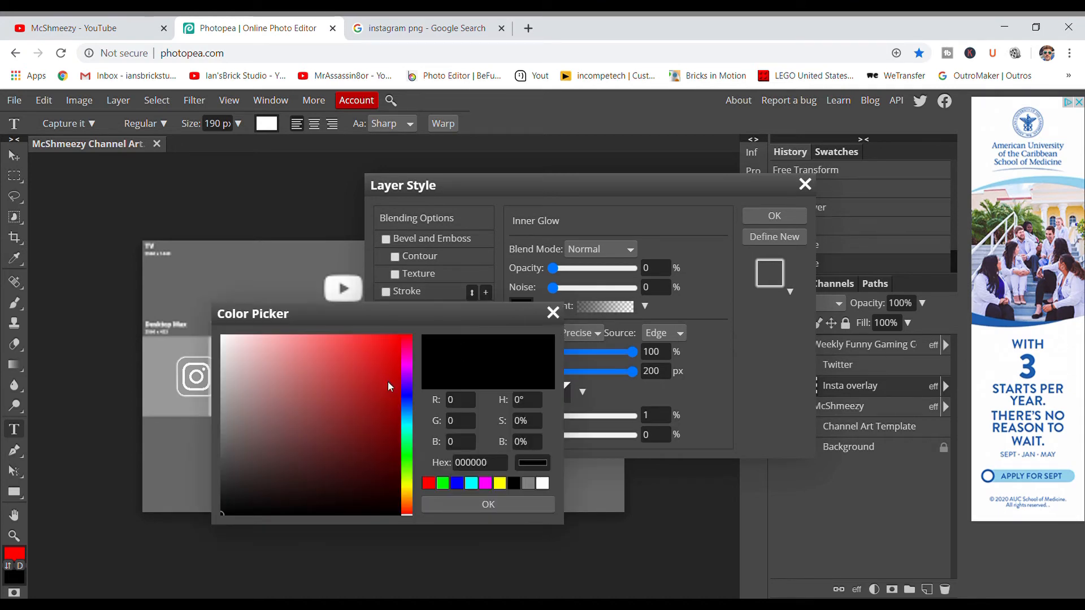
pyautogui.moveTo(388, 382); pyautogui.dragTo(110, 576)
pyautogui.click(464, 506)
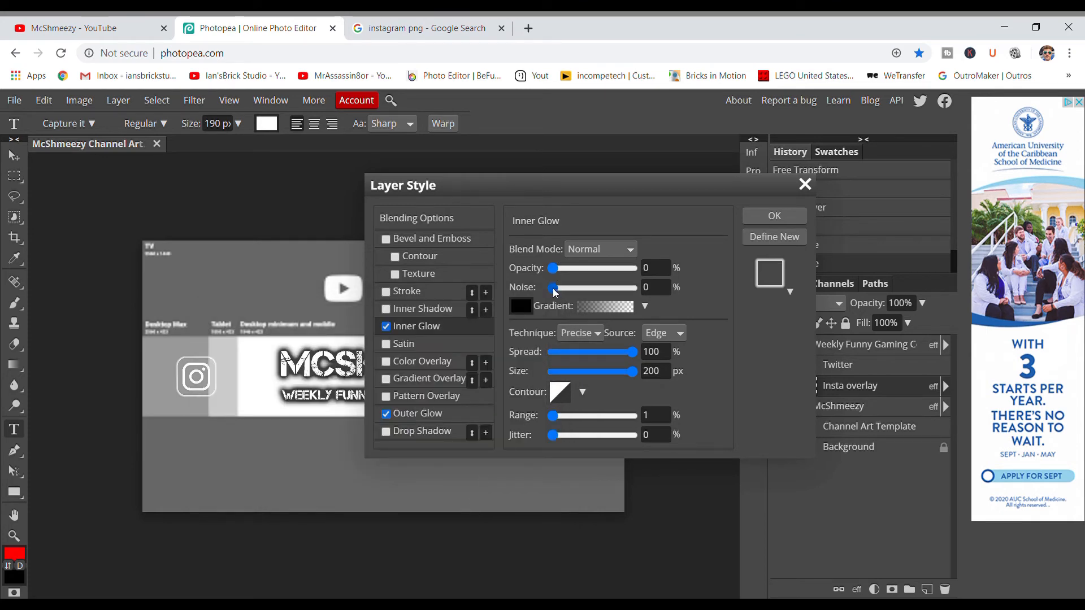
pyautogui.press('Return')
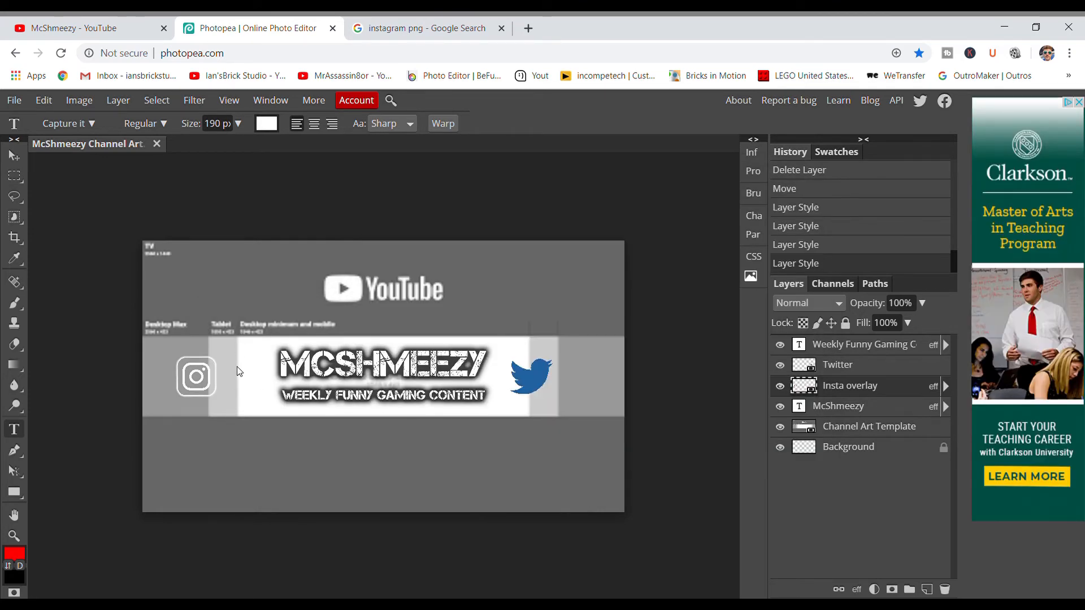
# Step: Give the Twitter layer a white Color Overlay at 100% opacity and apply the layer style
pyautogui.rightClick(846, 370)
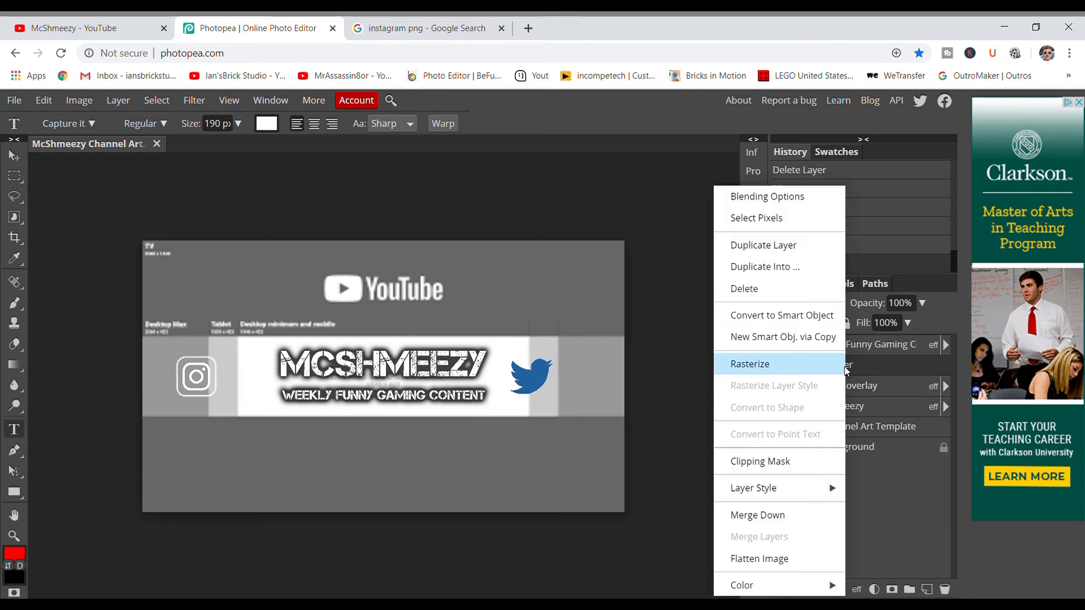
pyautogui.click(767, 196)
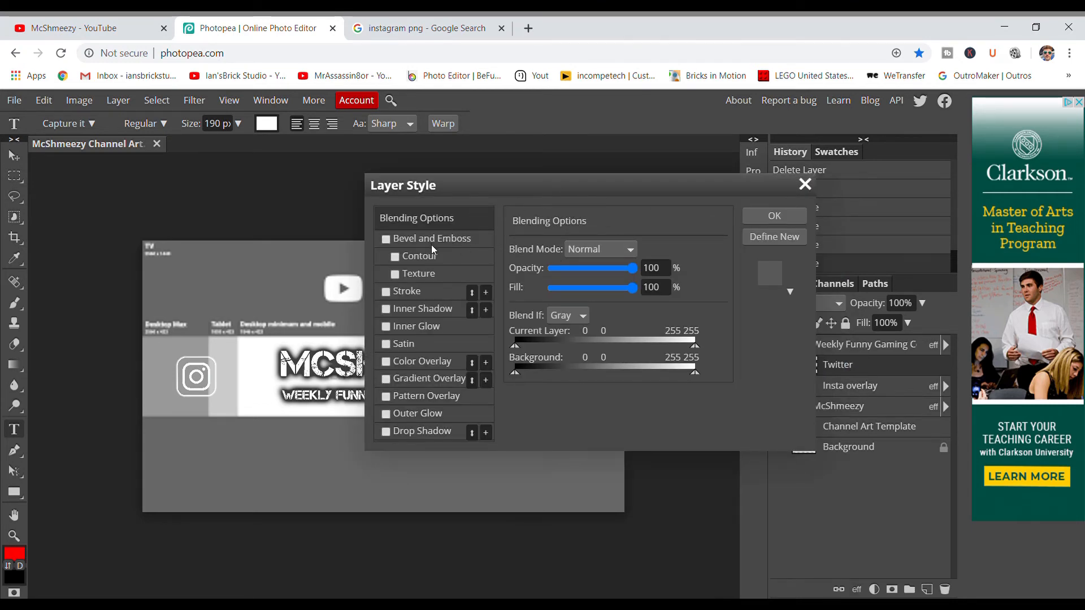
pyautogui.click(429, 361)
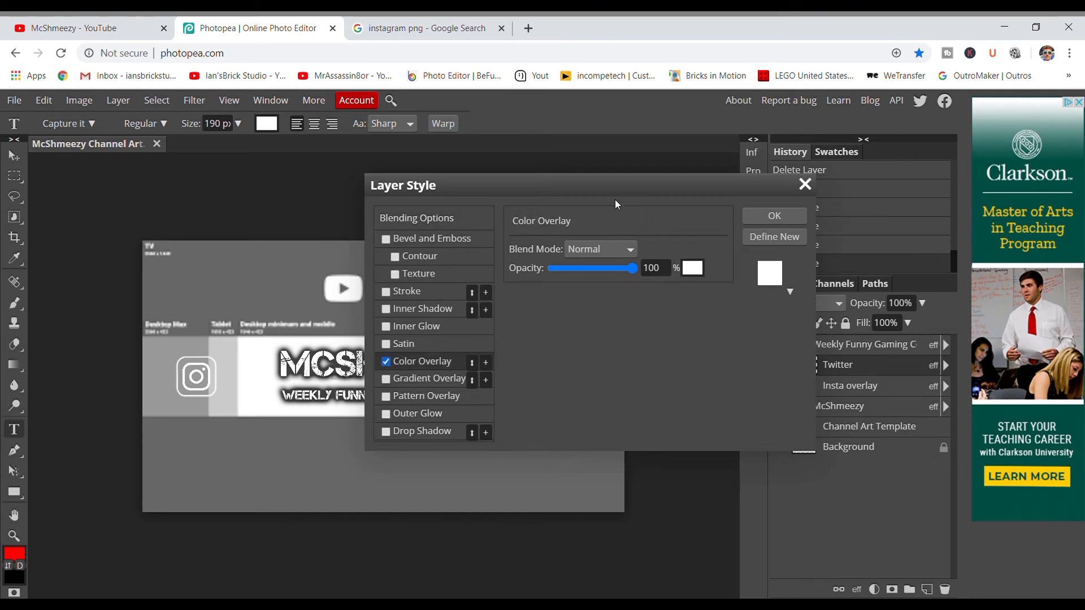
pyautogui.moveTo(615, 199); pyautogui.dragTo(705, 293)
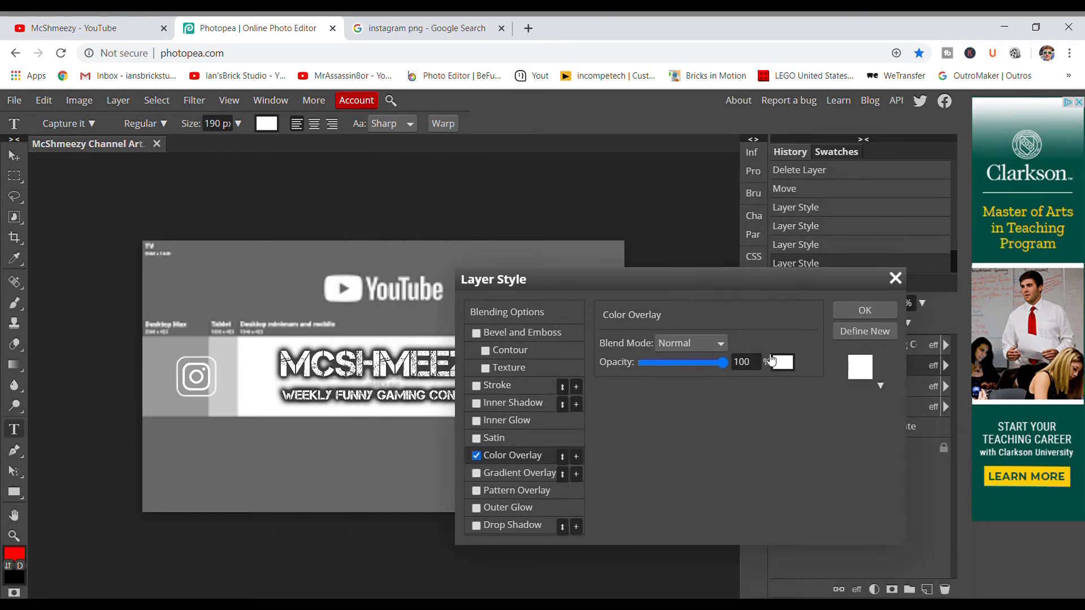
pyautogui.click(870, 312)
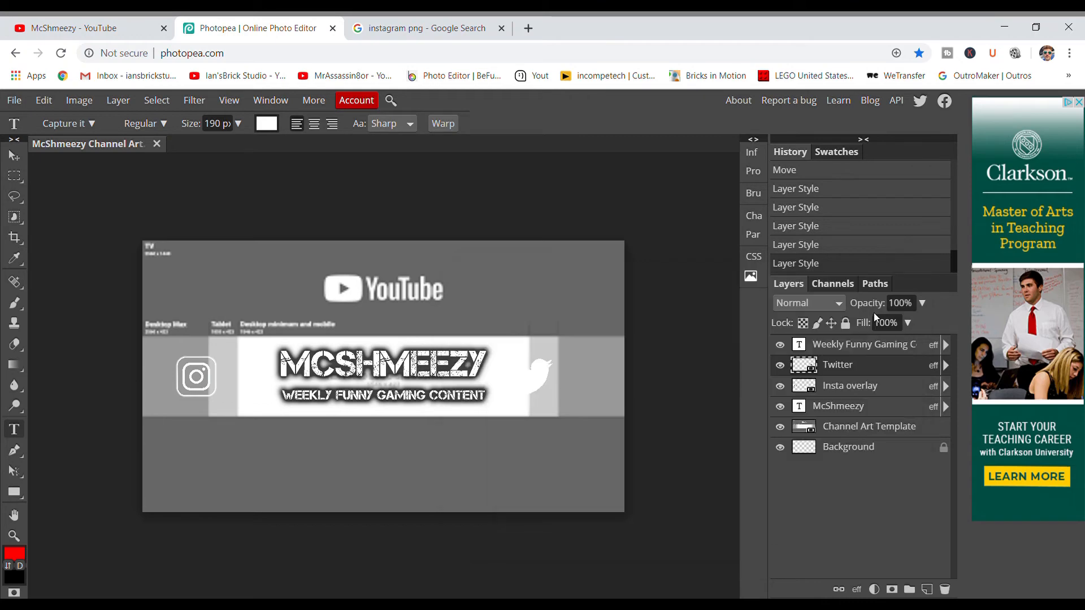
# Step: Enable an Outer Glow on the Twitter layer and set its colour to black (000000)
pyautogui.rightClick(836, 365)
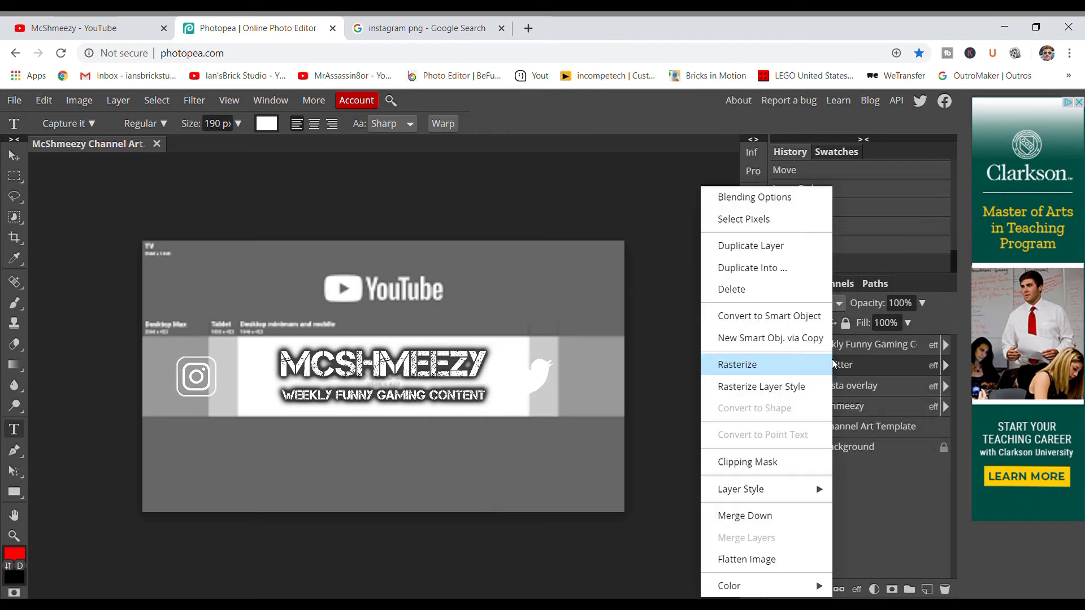
pyautogui.click(779, 204)
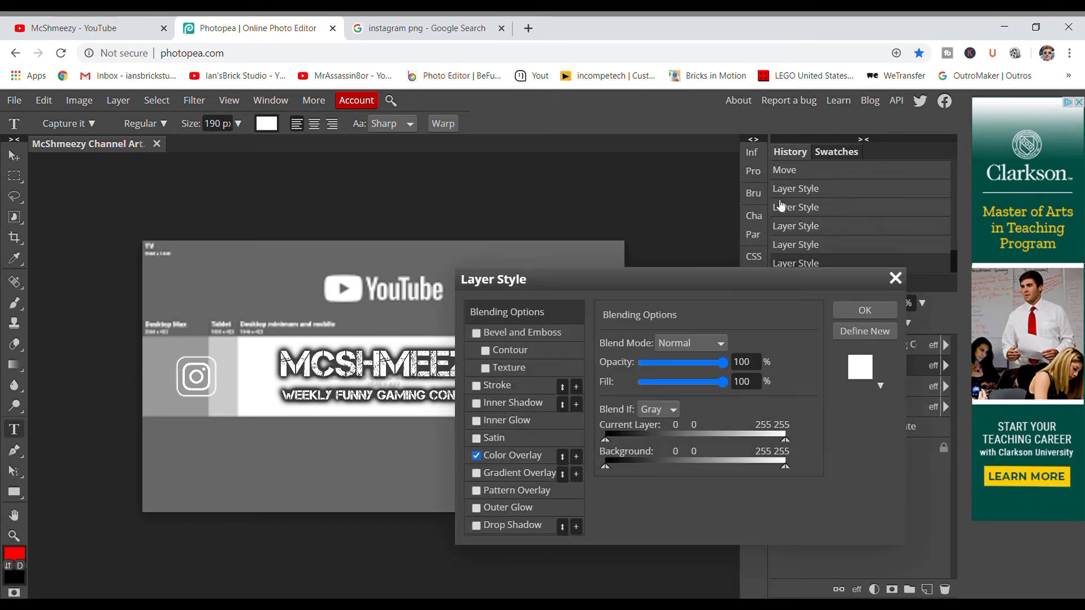
pyautogui.click(517, 507)
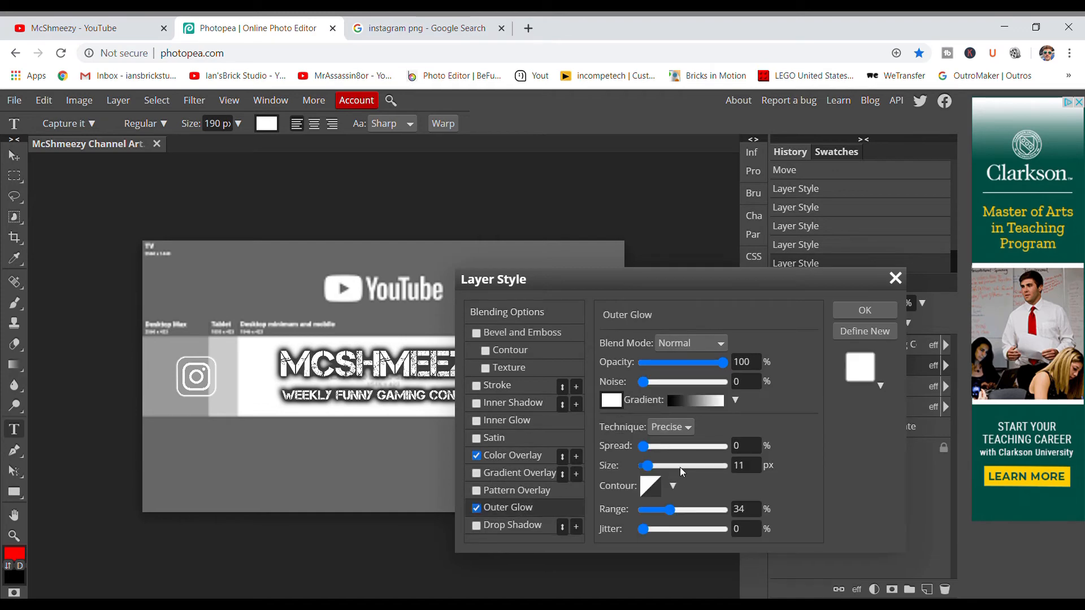
pyautogui.click(611, 400)
pyautogui.moveTo(269, 479); pyautogui.dragTo(348, 572)
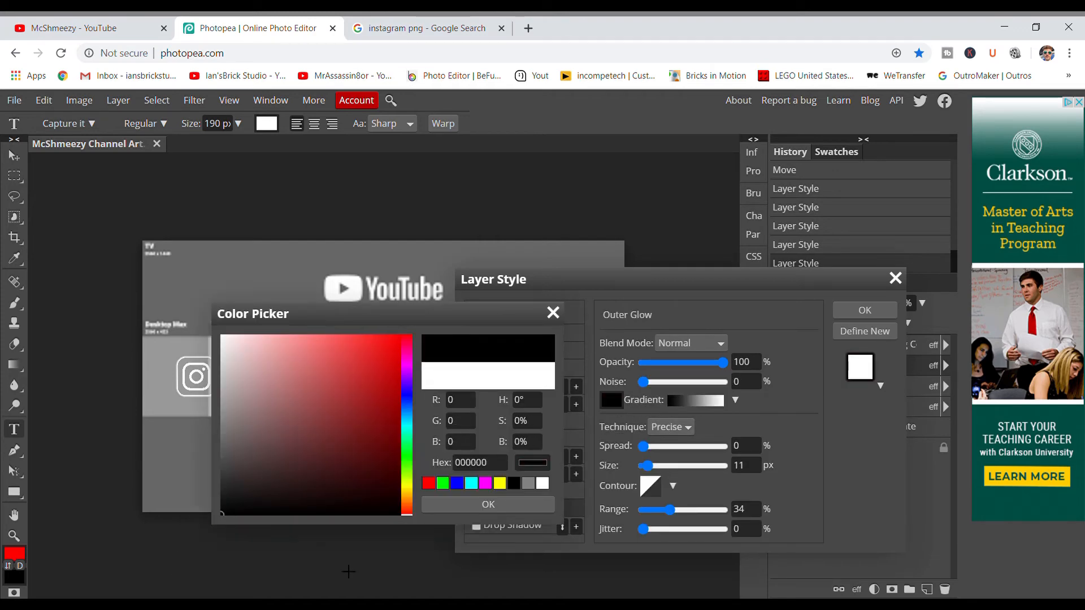
pyautogui.click(488, 504)
# Step: Set the Twitter layer's Outer Glow size to 32 px and its opacity to 72%, applying the layer style
pyautogui.moveTo(559, 279); pyautogui.dragTo(741, 302)
pyautogui.moveTo(828, 487); pyautogui.dragTo(834, 488)
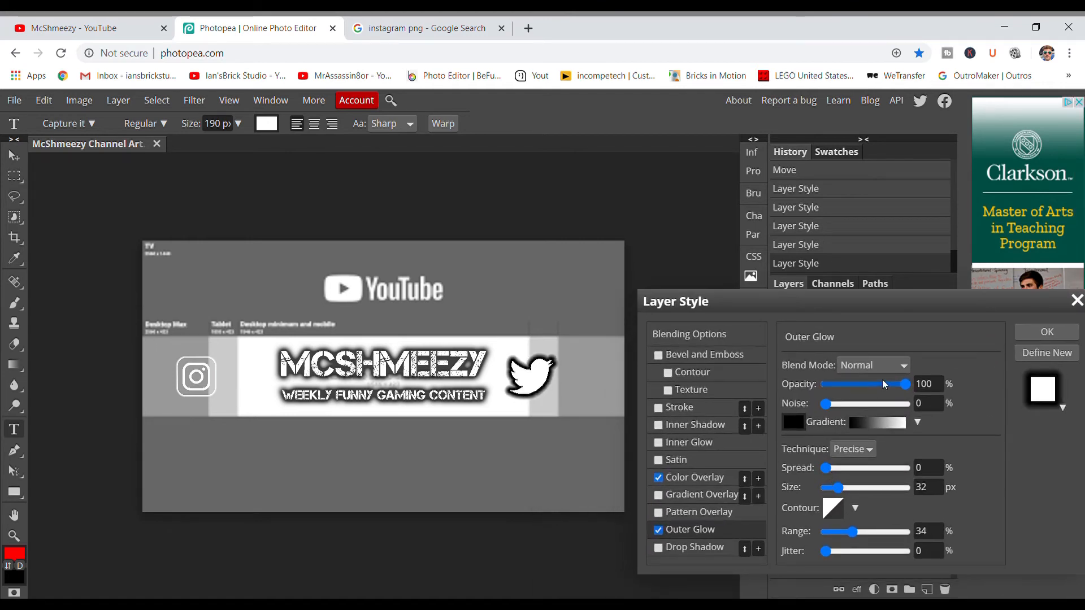
pyautogui.moveTo(883, 384)
pyautogui.mouseDown()
pyautogui.moveTo(867, 386)
pyautogui.moveTo(883, 390)
pyautogui.mouseUp()
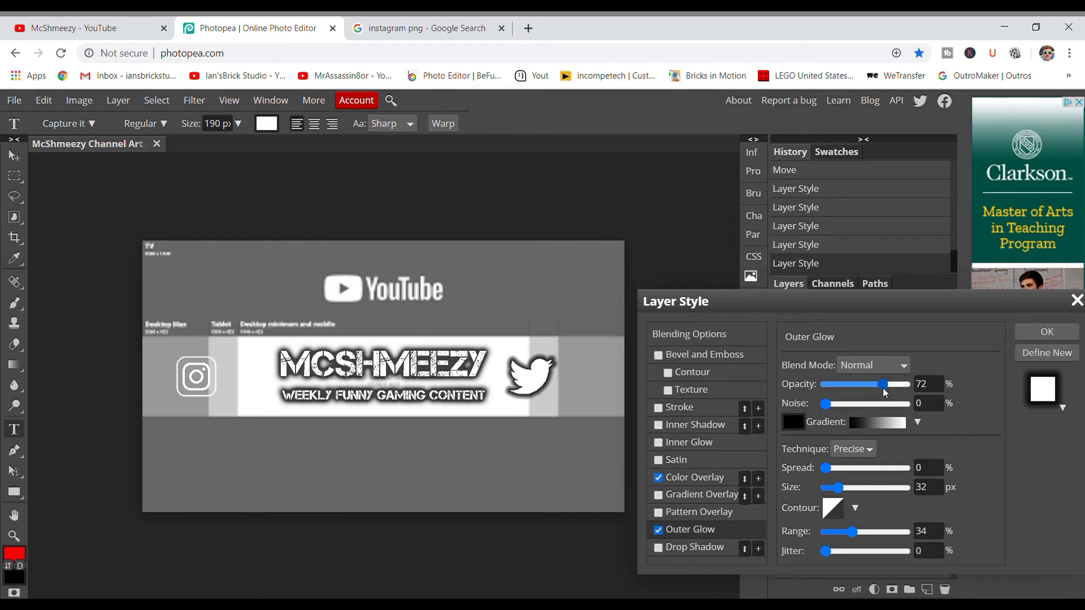
pyautogui.click(1045, 333)
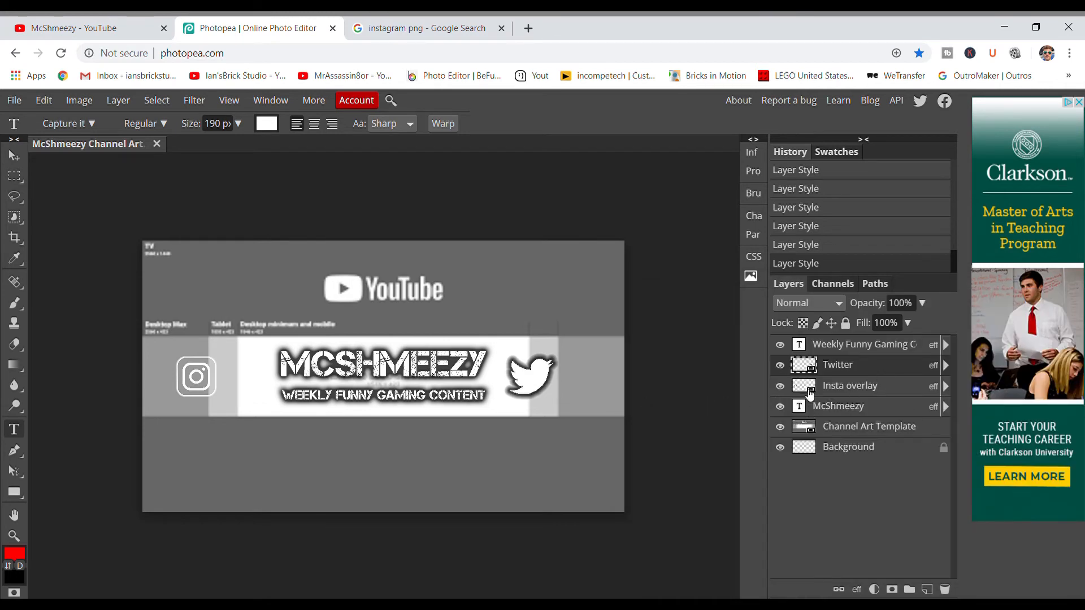
# Step: Free-transform the Insta overlay icon, shrinking it to about 65% and placing it beside the white strip, level with the McShmeezy title
pyautogui.click(779, 405)
pyautogui.click(833, 390)
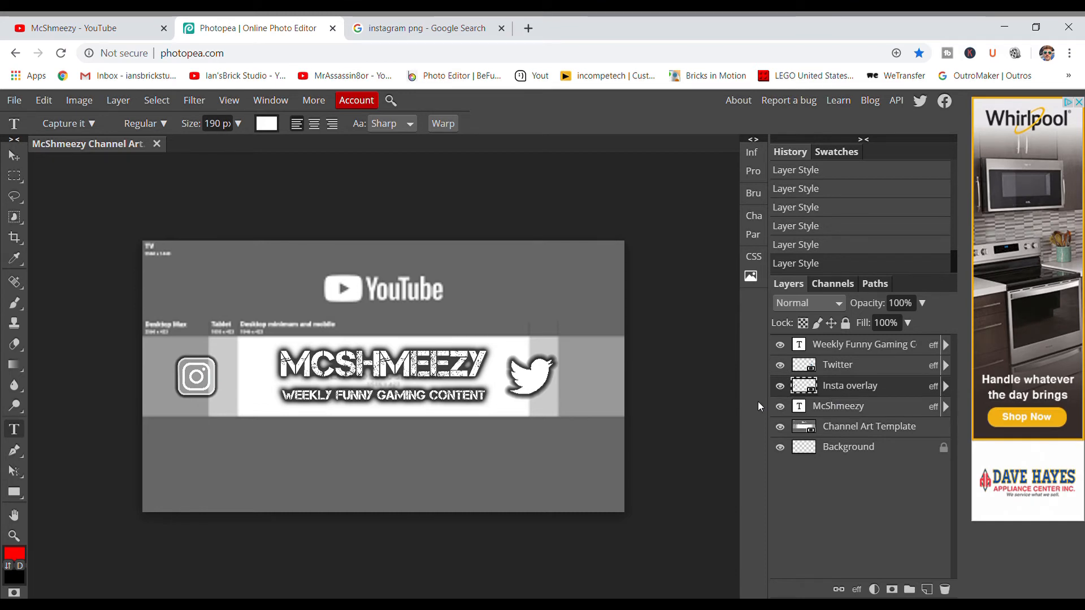
pyautogui.click(43, 102)
pyautogui.click(117, 400)
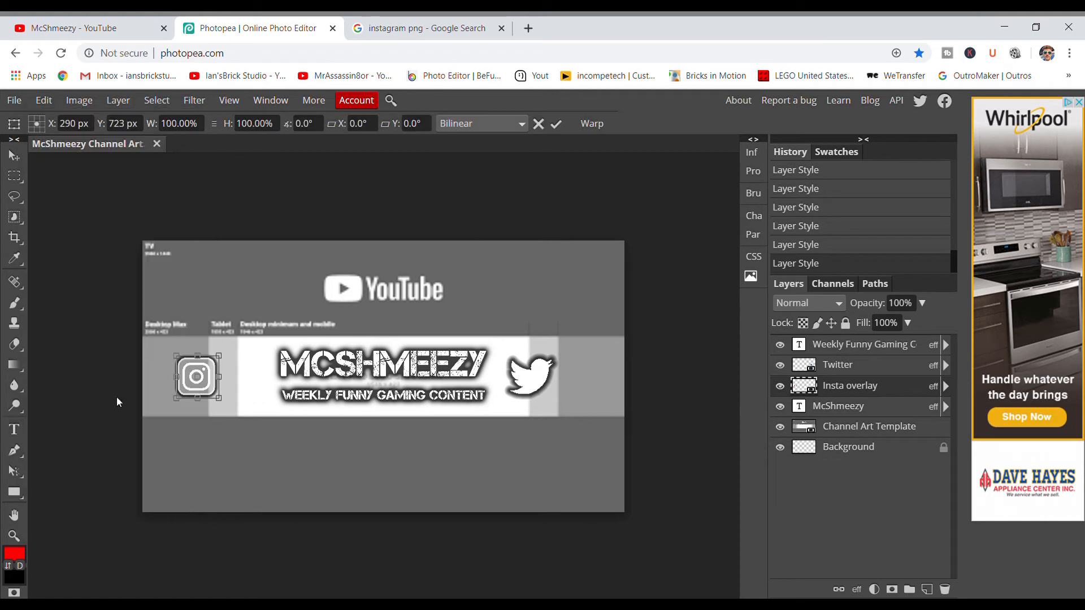
pyautogui.moveTo(185, 379); pyautogui.dragTo(205, 356)
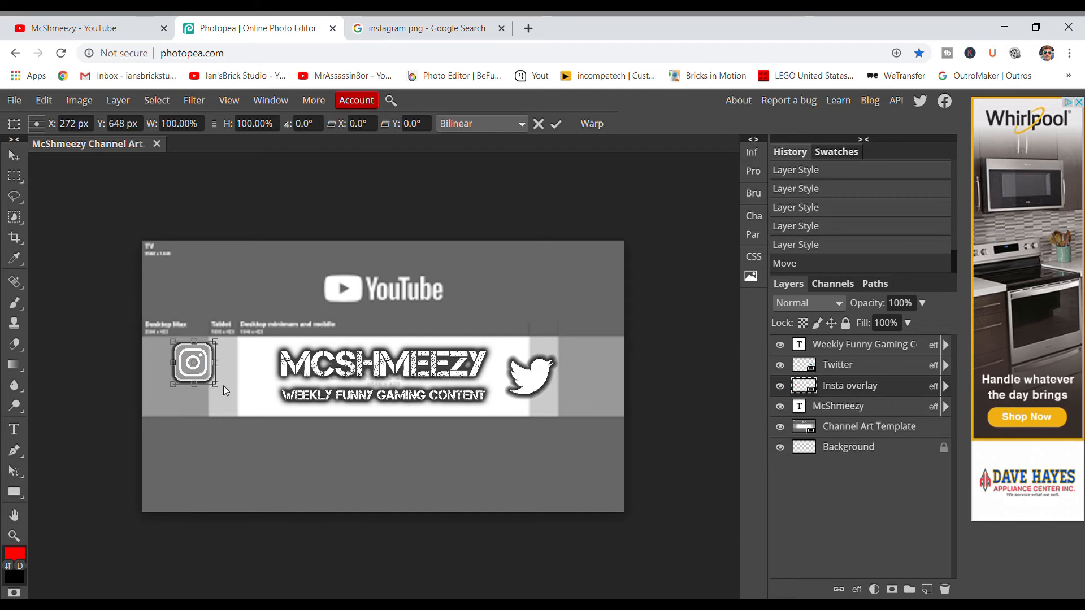
pyautogui.moveTo(215, 384); pyautogui.dragTo(213, 382)
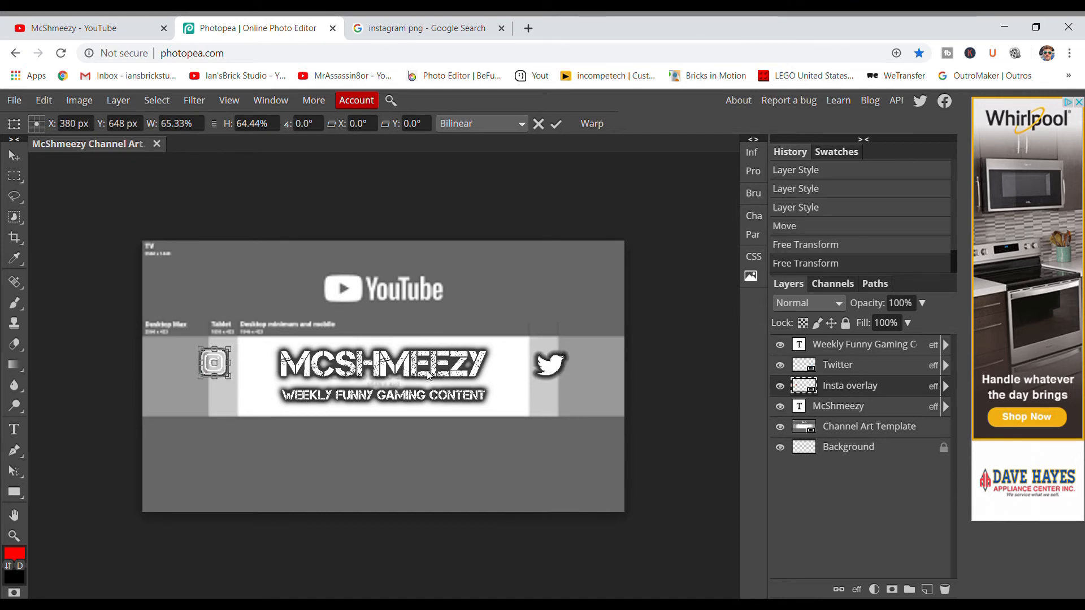
pyautogui.click(15, 430)
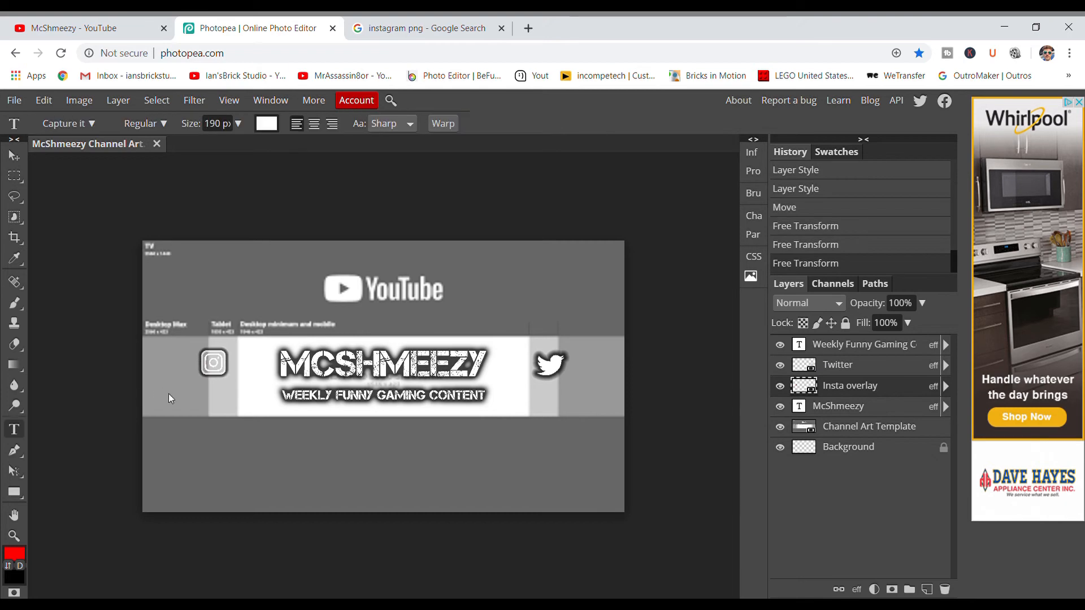
pyautogui.click(180, 395)
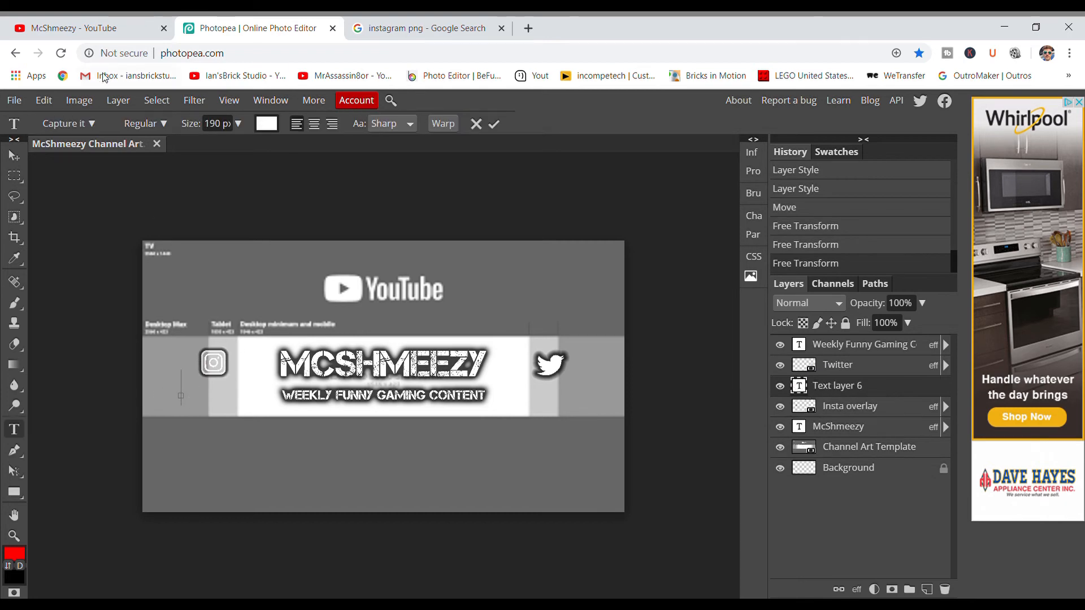
pyautogui.click(238, 123)
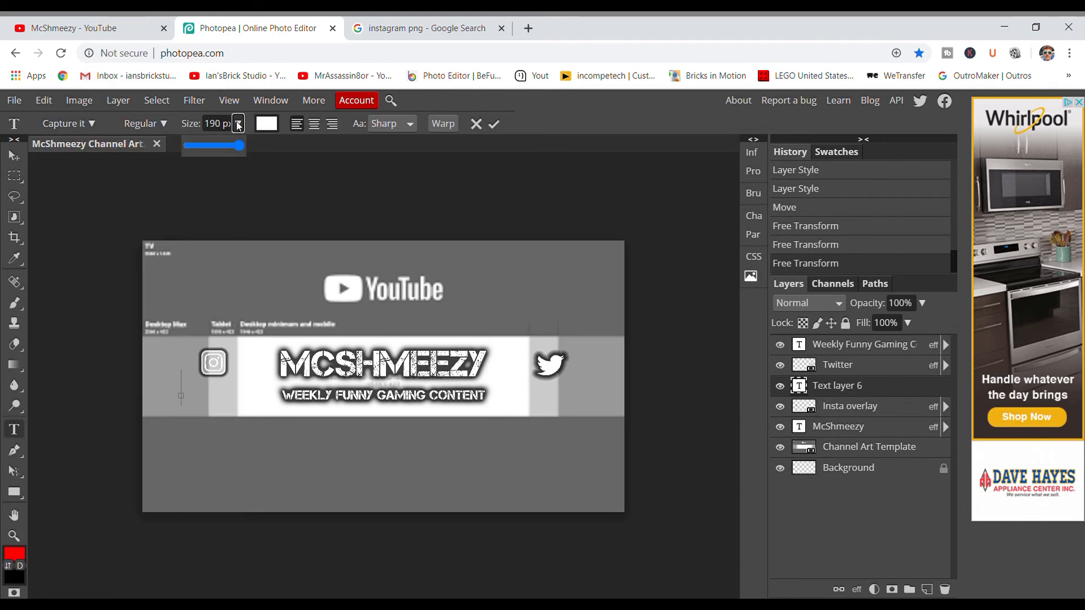
pyautogui.moveTo(235, 144); pyautogui.dragTo(220, 154)
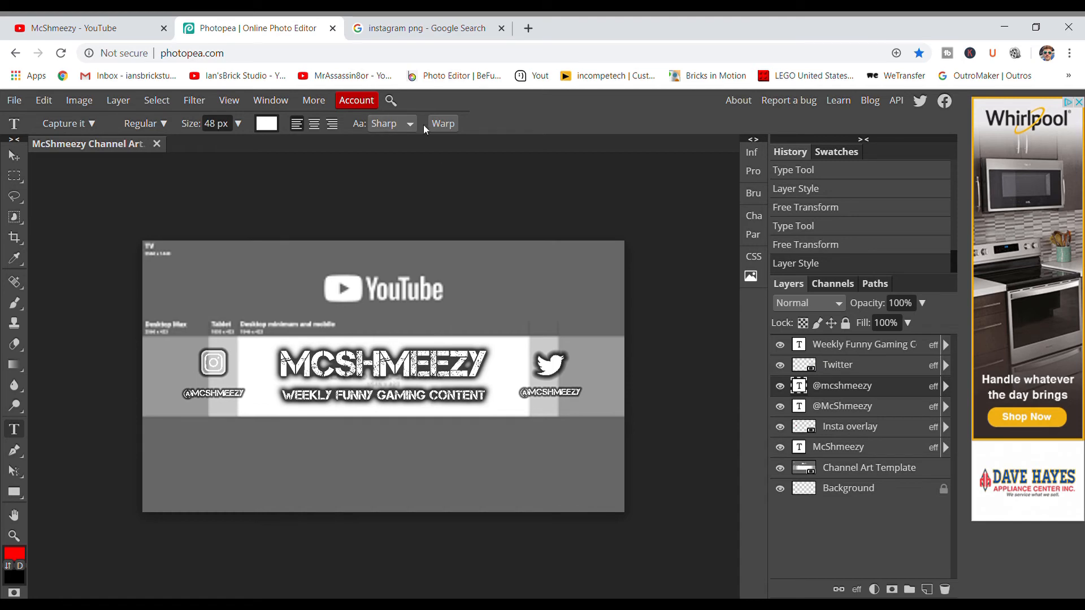
# Step: Switch to the Google Images page and search for "modern warfare background"
pyautogui.click(419, 27)
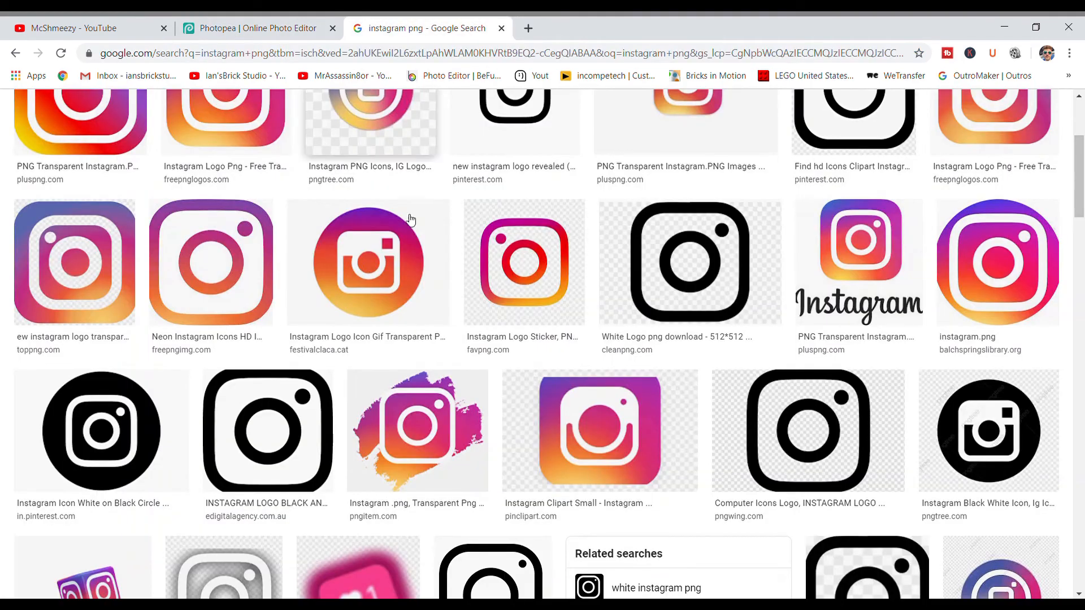
pyautogui.scroll(4, 423, 245)
pyautogui.moveTo(192, 120); pyautogui.dragTo(73, 128)
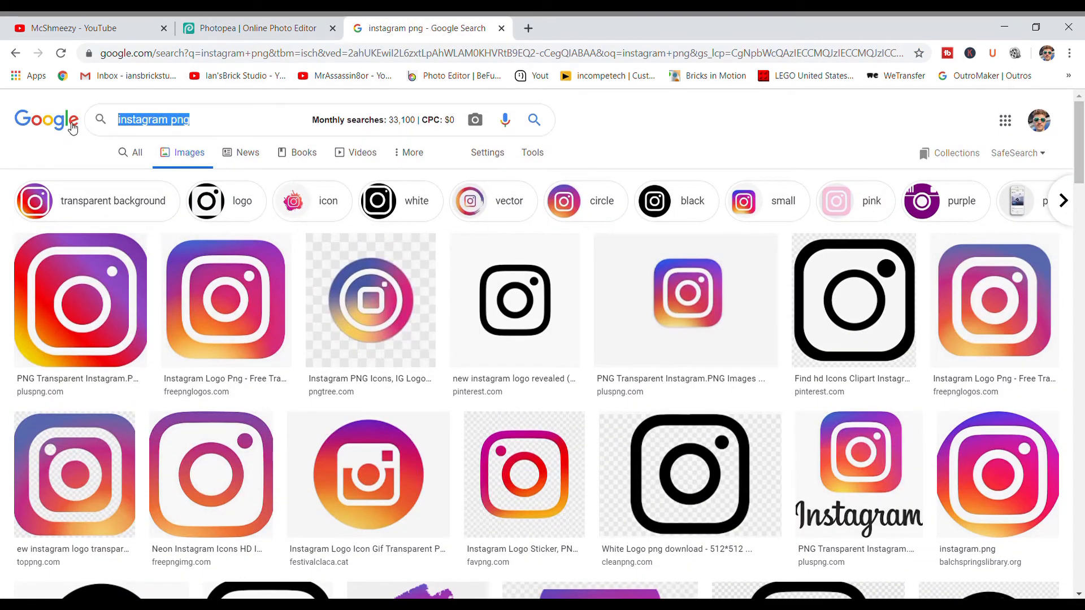
pyautogui.press('BackSpace')
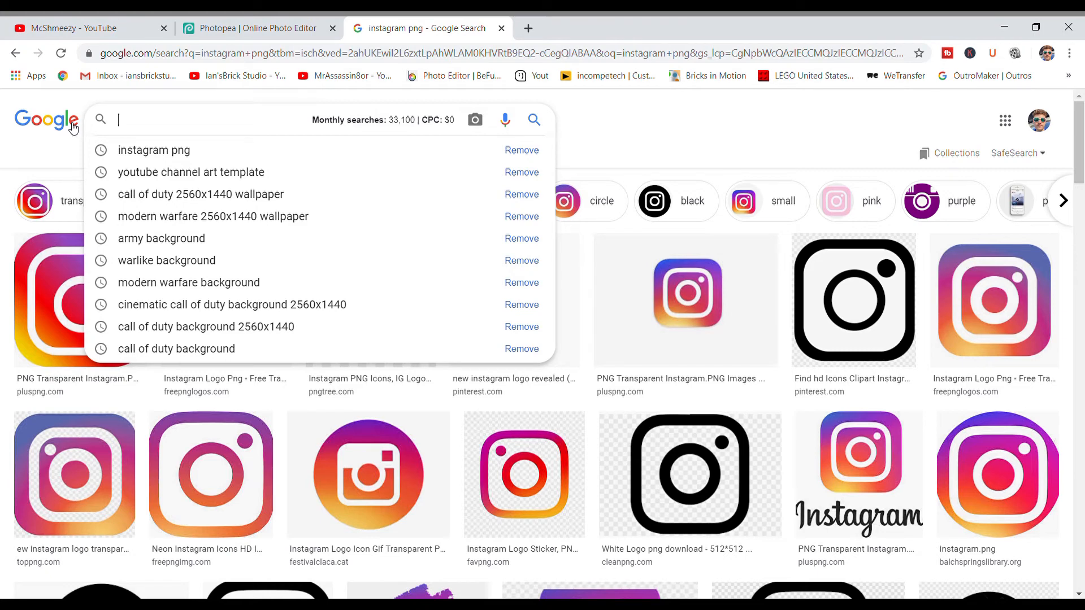
pyautogui.click(181, 282)
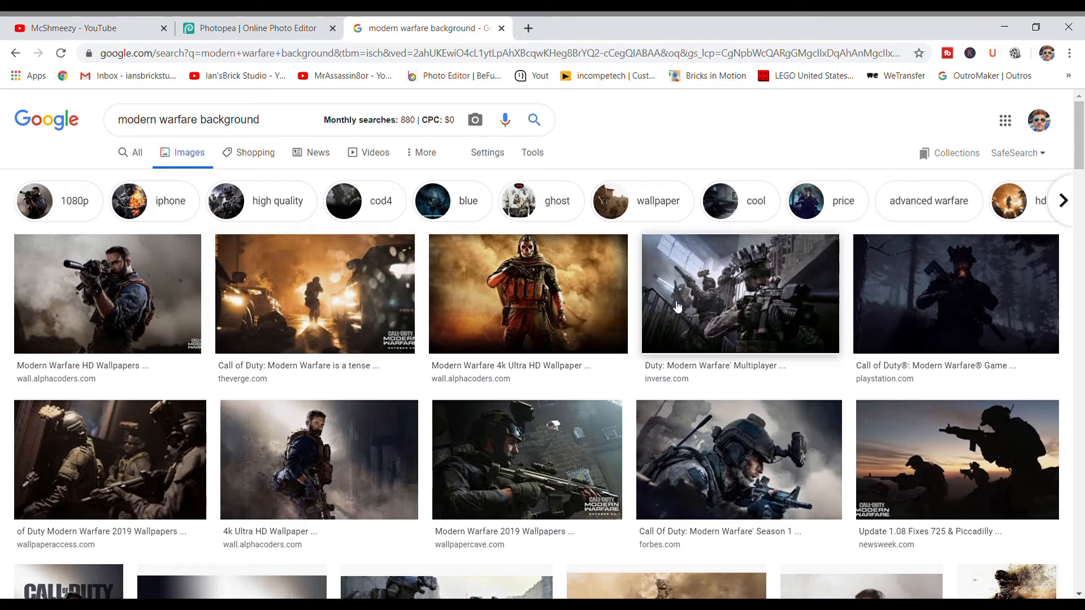
# Step: Browse the image results and open the GameSpot Modern Warfare PS4 theme picture with soldiers under a ruined arch
pyautogui.scroll(-4, 524, 335)
pyautogui.scroll(-1, 484, 351)
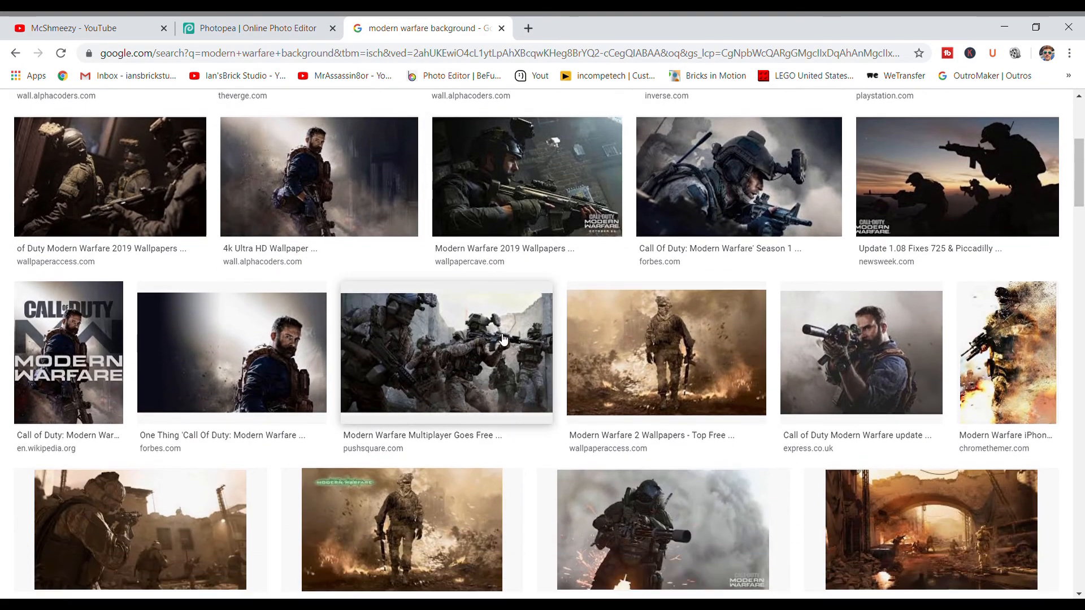
pyautogui.scroll(-5, 507, 331)
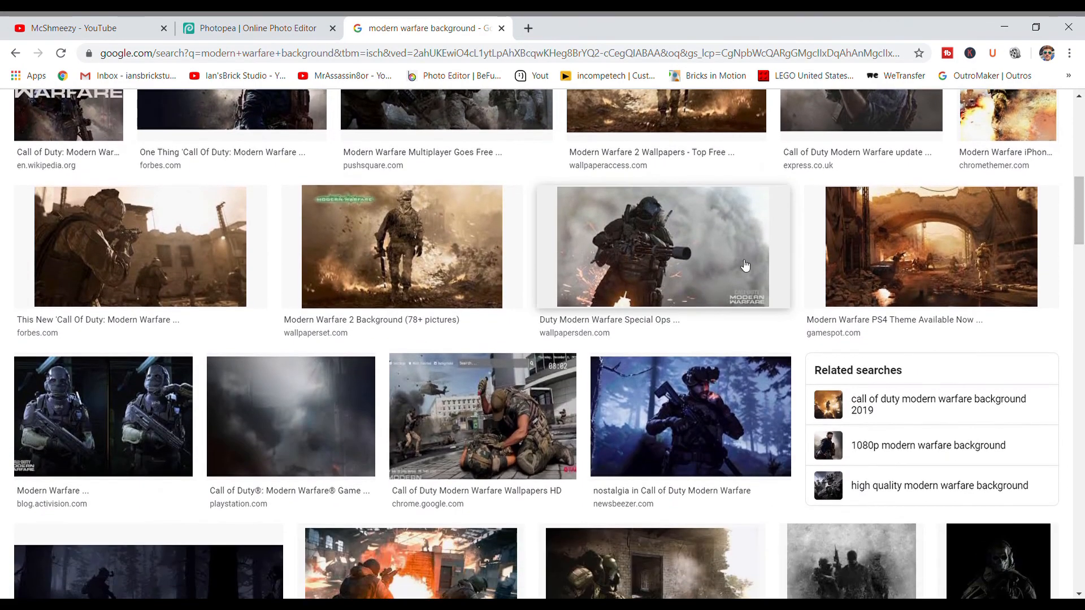
pyautogui.scroll(-11, 778, 242)
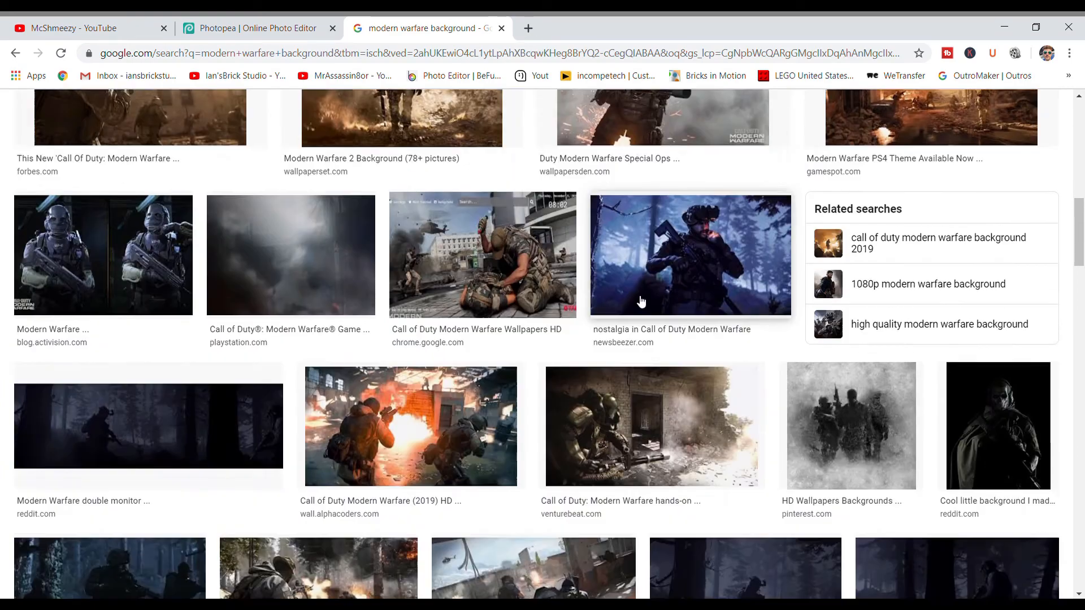
pyautogui.scroll(5, 630, 299)
pyautogui.scroll(5, 631, 299)
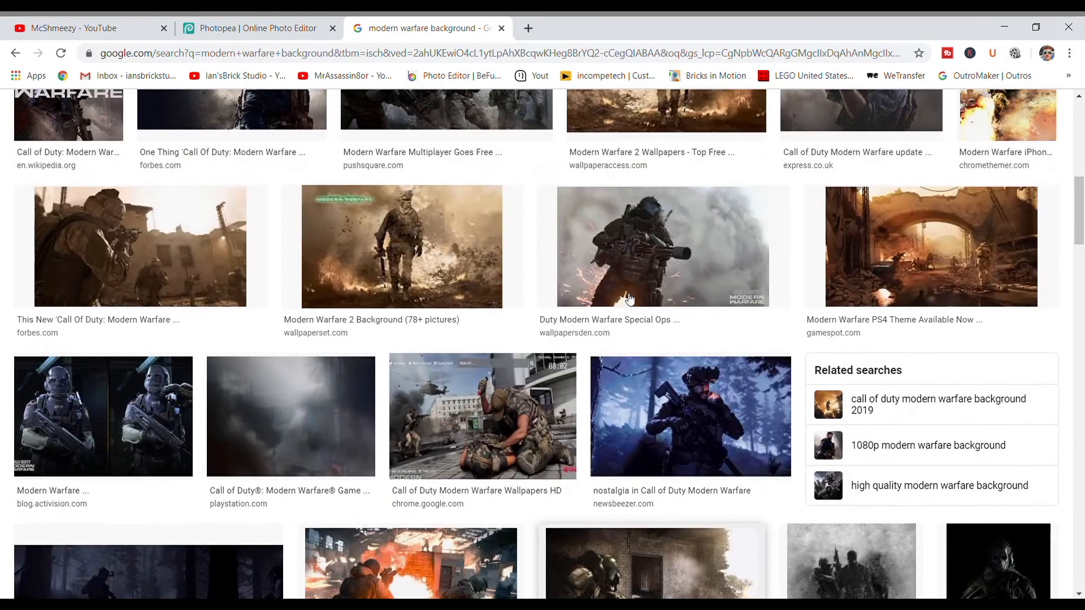
pyautogui.click(919, 248)
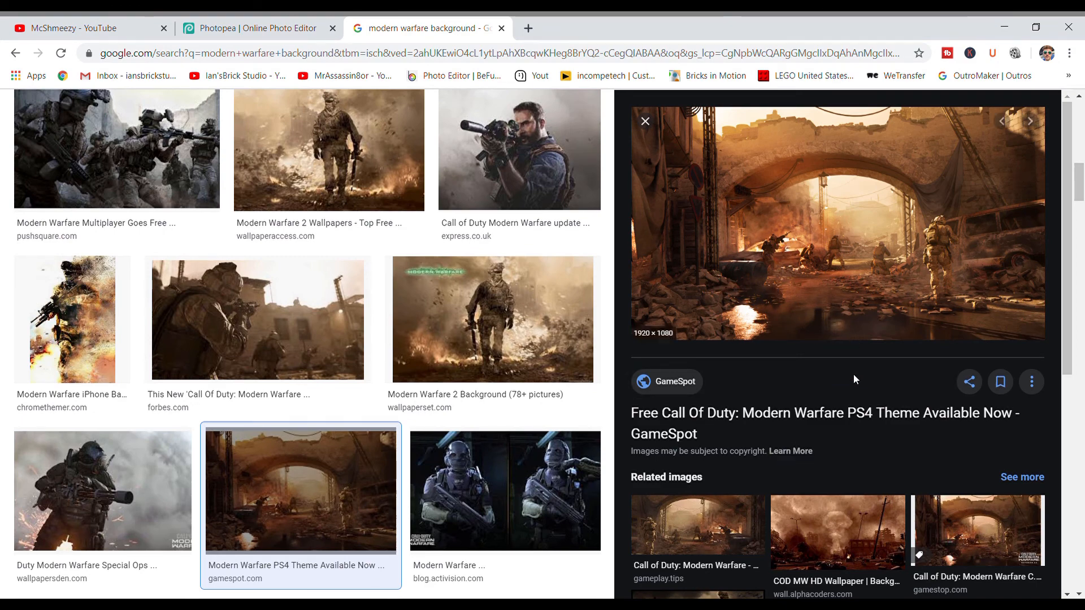
# Step: Switch back to Photopea, place the downloaded 3595265-cod modern warfare image in the document and scale it to fill the whole canvas
pyautogui.click(275, 28)
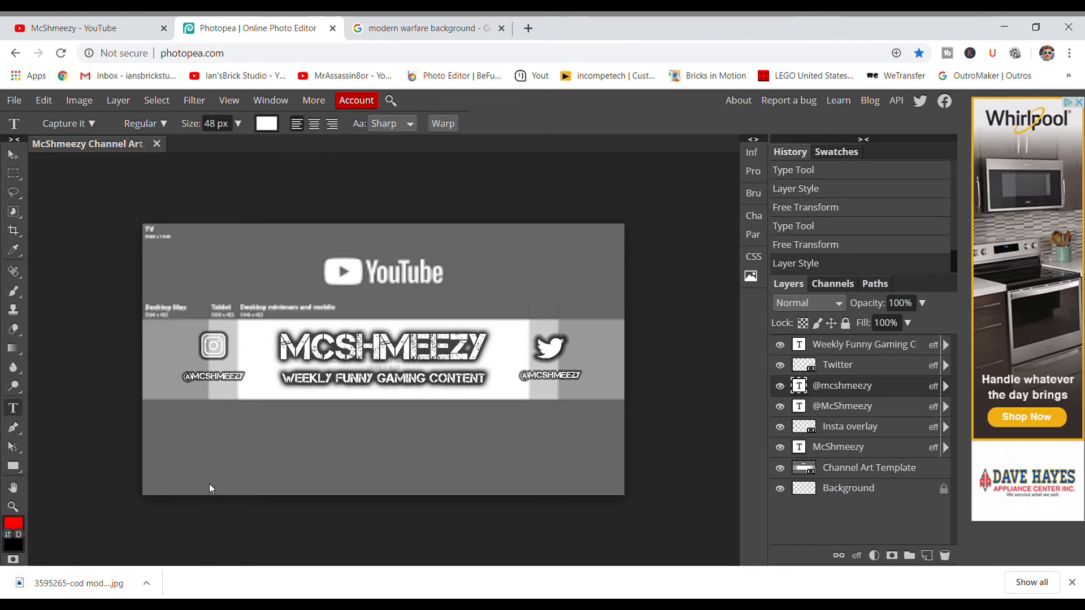
pyautogui.moveTo(56, 593); pyautogui.dragTo(348, 395)
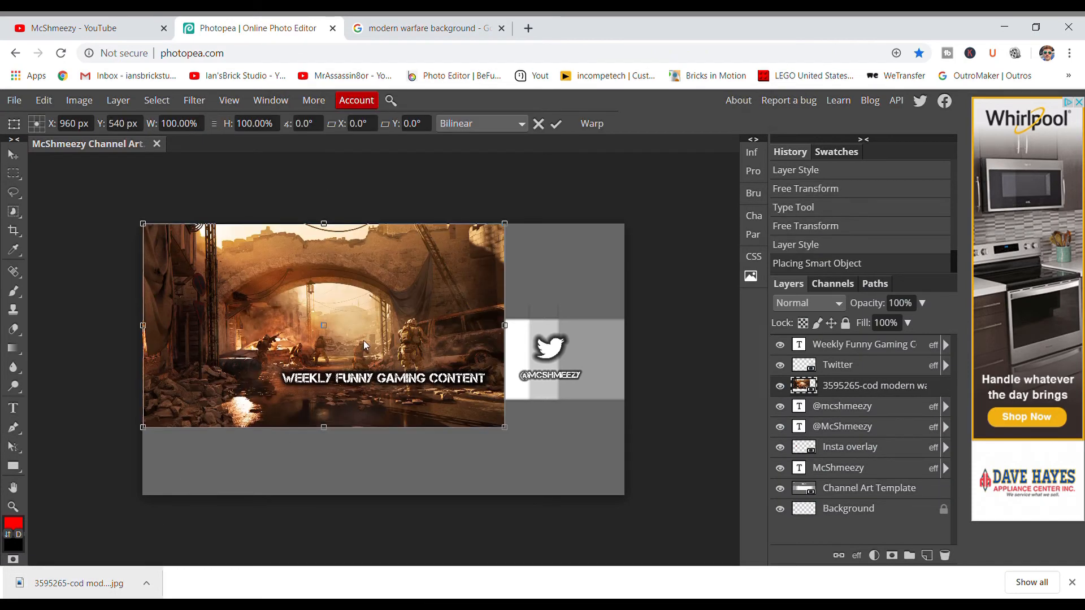
pyautogui.moveTo(368, 300); pyautogui.dragTo(408, 335)
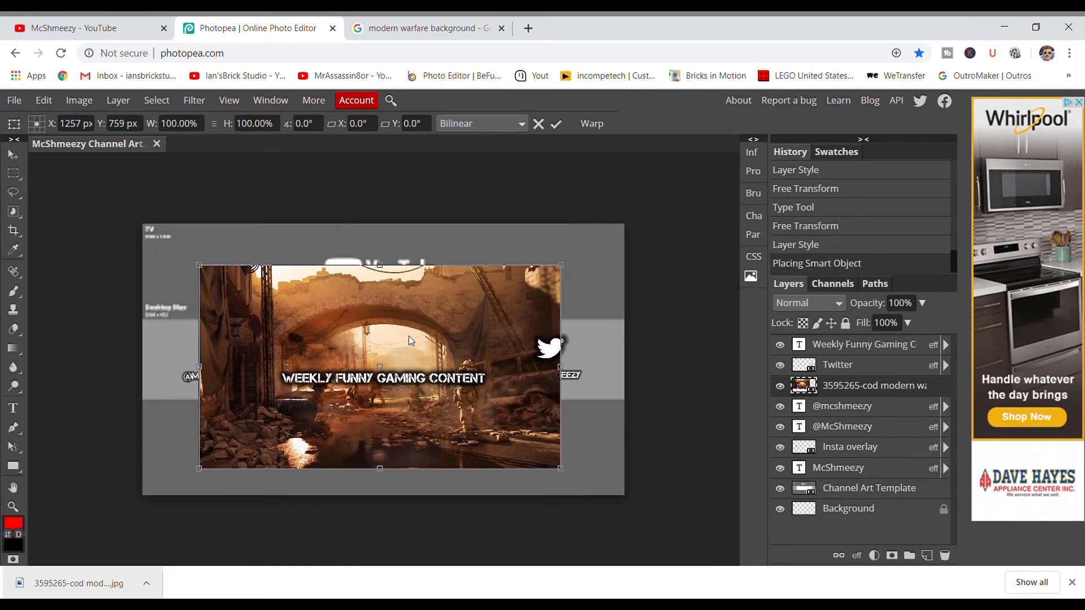
pyautogui.moveTo(560, 265); pyautogui.dragTo(628, 224)
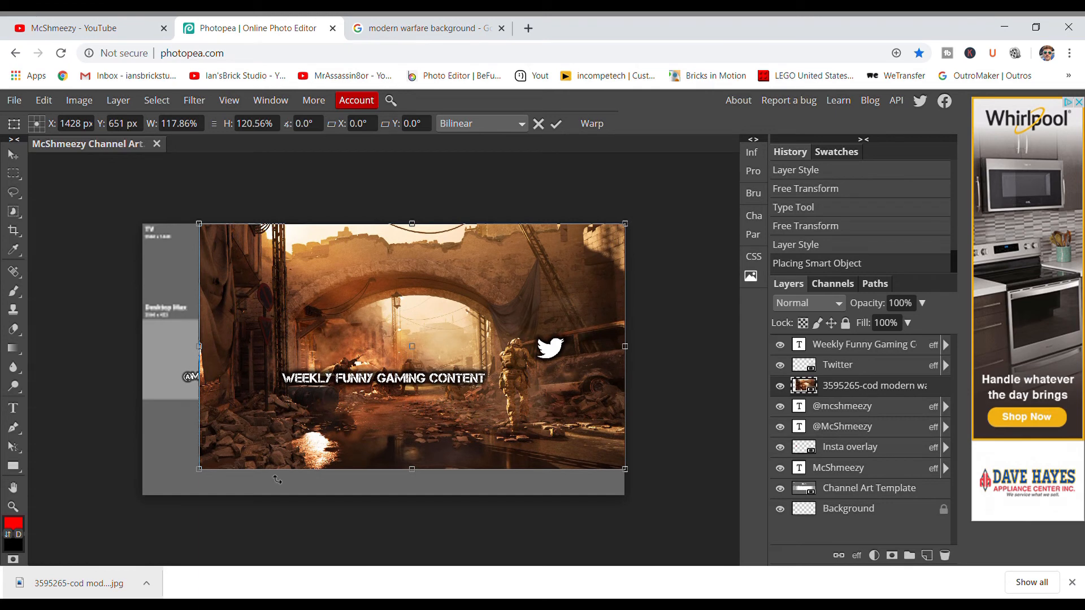
pyautogui.moveTo(199, 469); pyautogui.dragTo(143, 495)
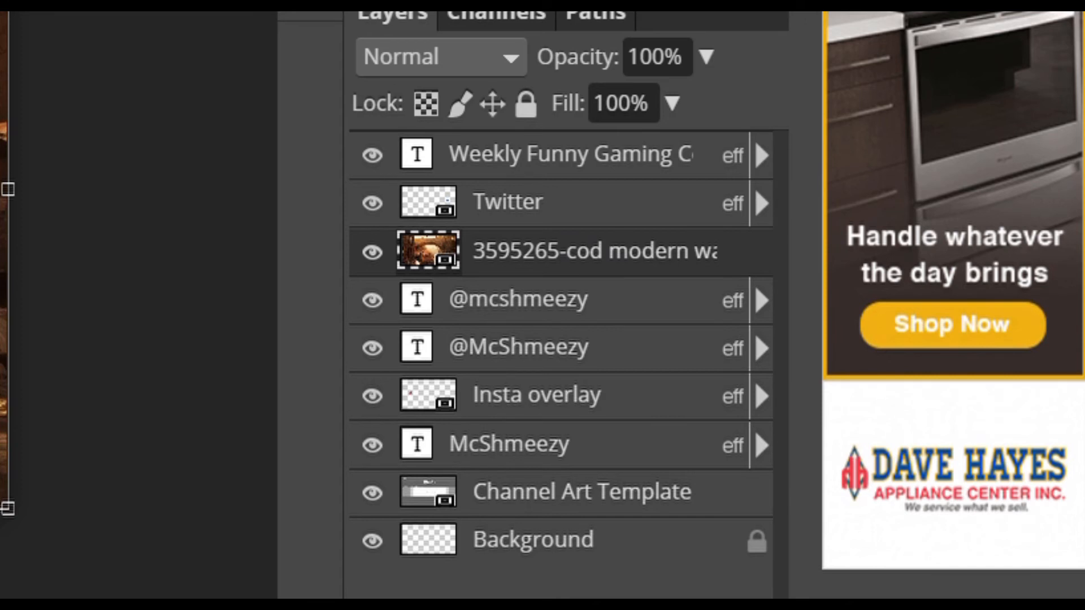
# Step: Reorder the 3595265-cod modern warfare image layer directly below the McShmeezy text layer and shift the picture upward on the canvas
pyautogui.moveTo(574, 249); pyautogui.dragTo(537, 303)
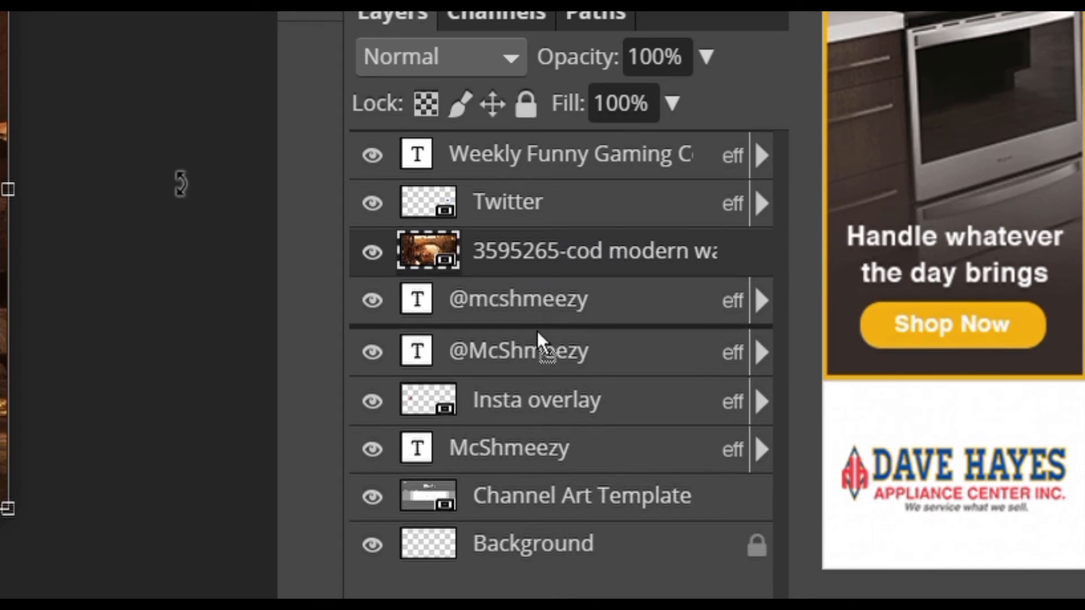
pyautogui.moveTo(542, 346); pyautogui.dragTo(523, 485)
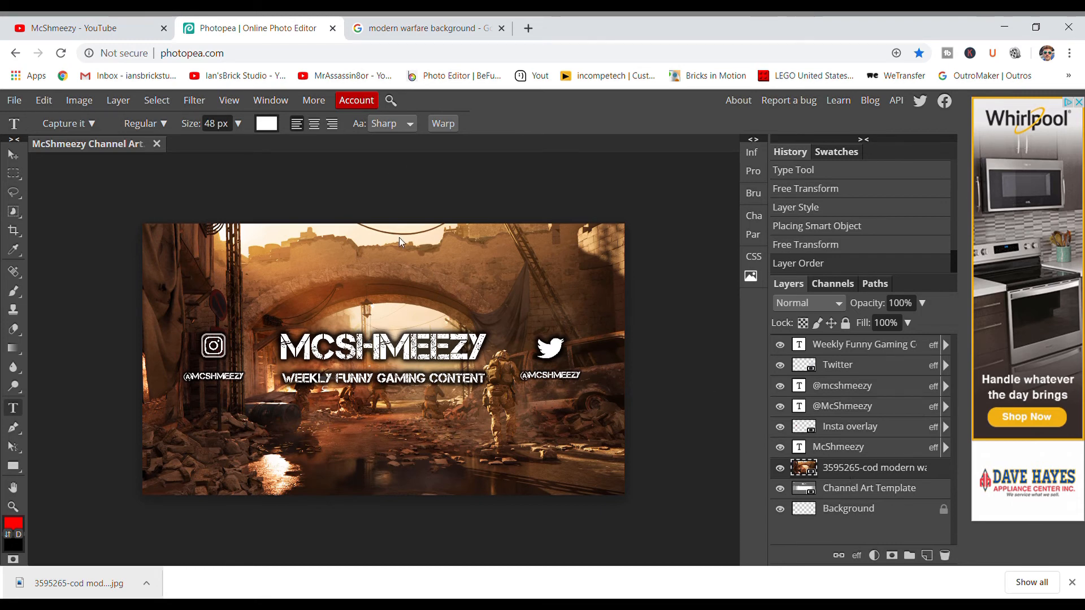
pyautogui.click(13, 154)
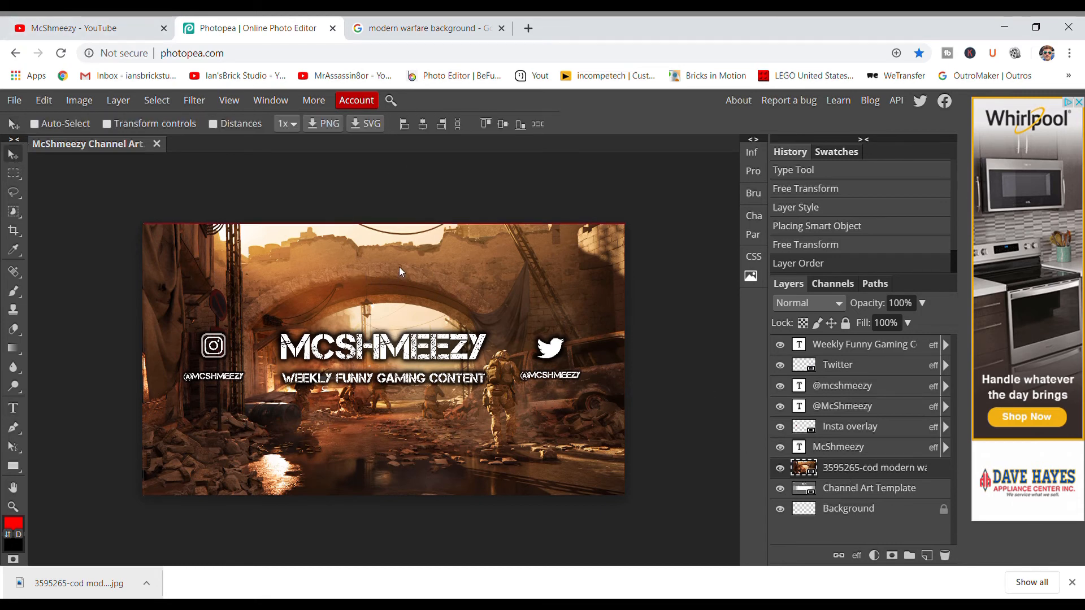
pyautogui.moveTo(399, 267)
pyautogui.mouseDown()
pyautogui.moveTo(395, 236)
pyautogui.moveTo(392, 252)
pyautogui.mouseUp()
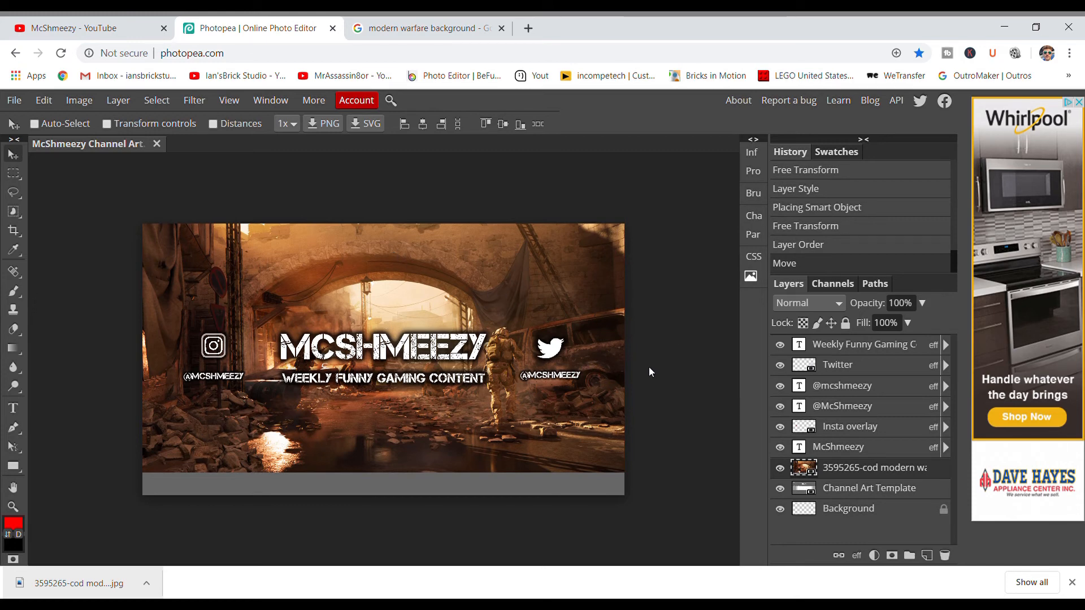
# Step: Reposition the Instagram and Twitter icons and their handles inward, closer to the central McShmeezy title
pyautogui.click(839, 409)
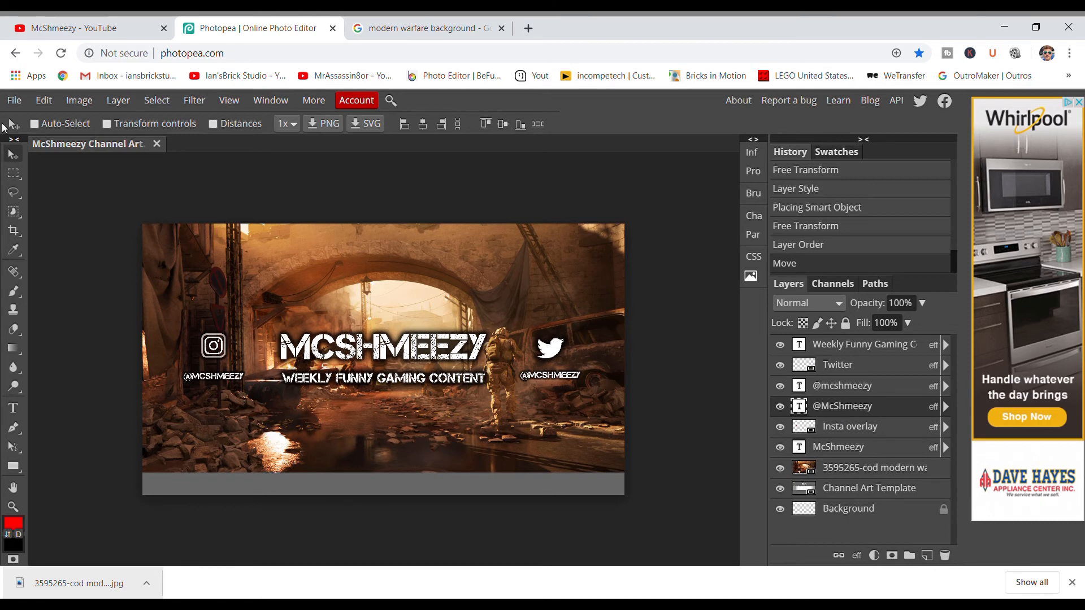
pyautogui.click(34, 102)
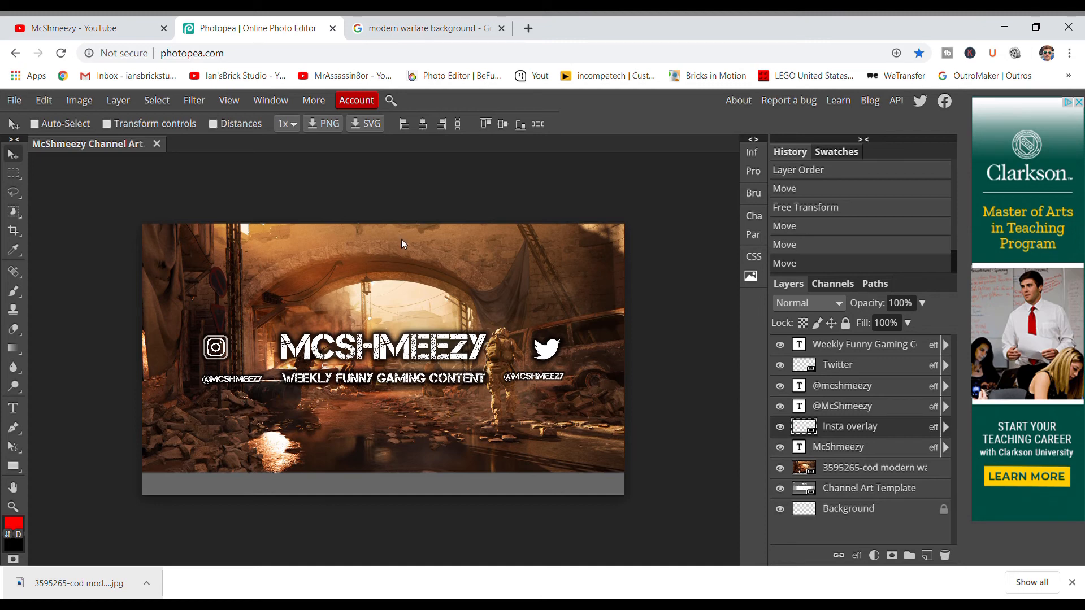
# Step: Export the channel art as a PNG at 2560 by 1440 px with 100% quality
pyautogui.click(21, 101)
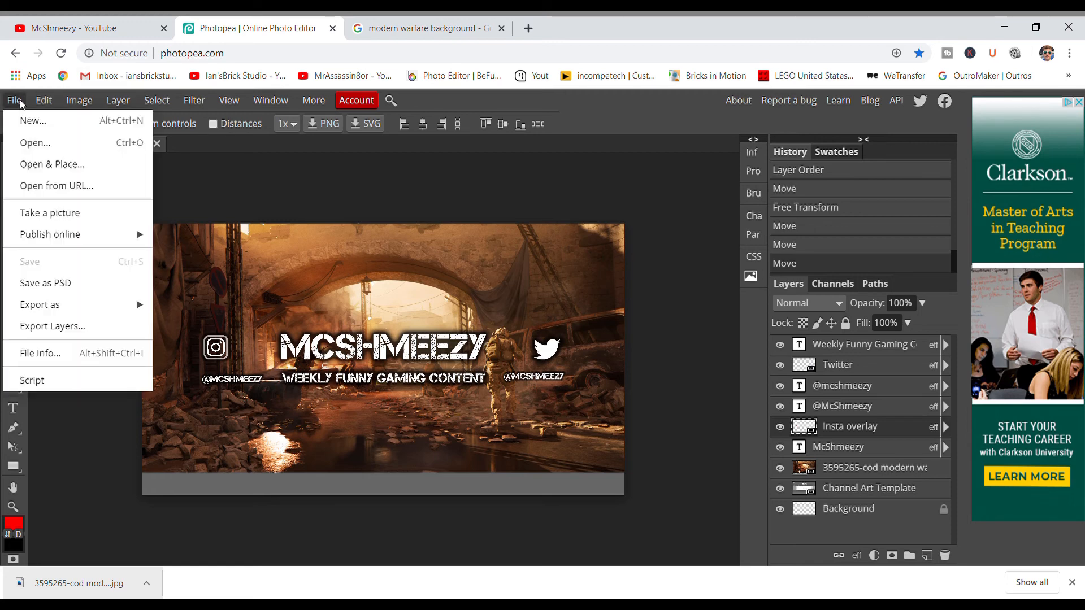
pyautogui.moveTo(82, 303)
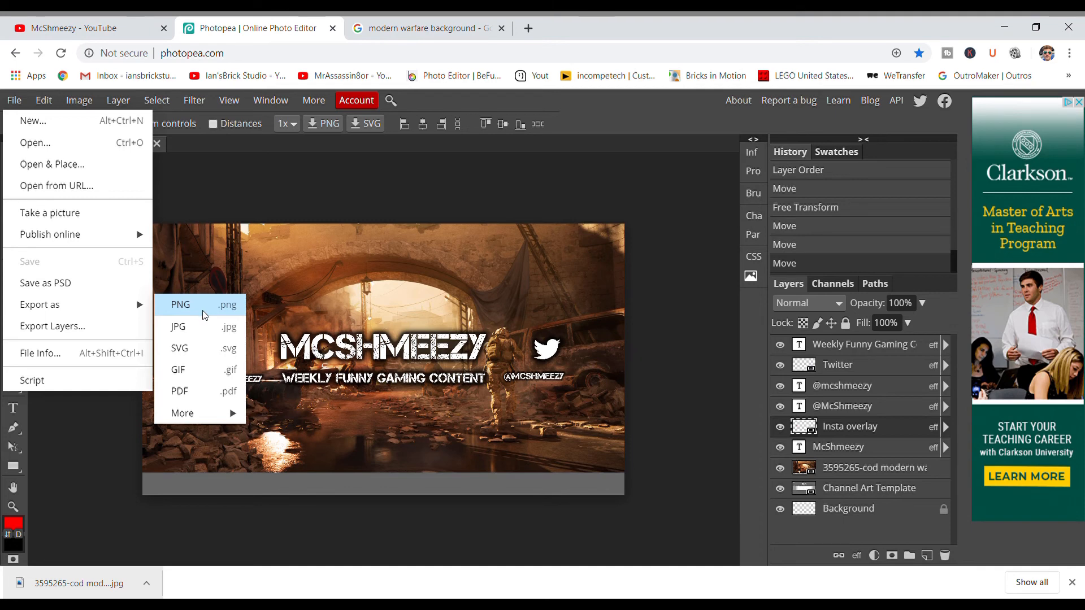
pyautogui.click(218, 314)
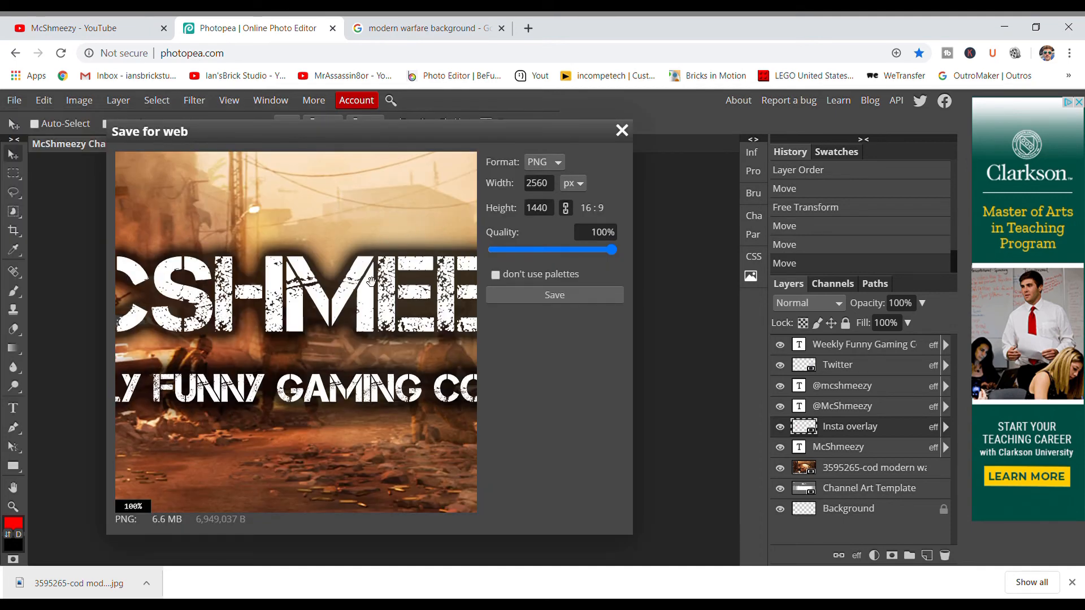
pyautogui.scroll(-3, 320, 317)
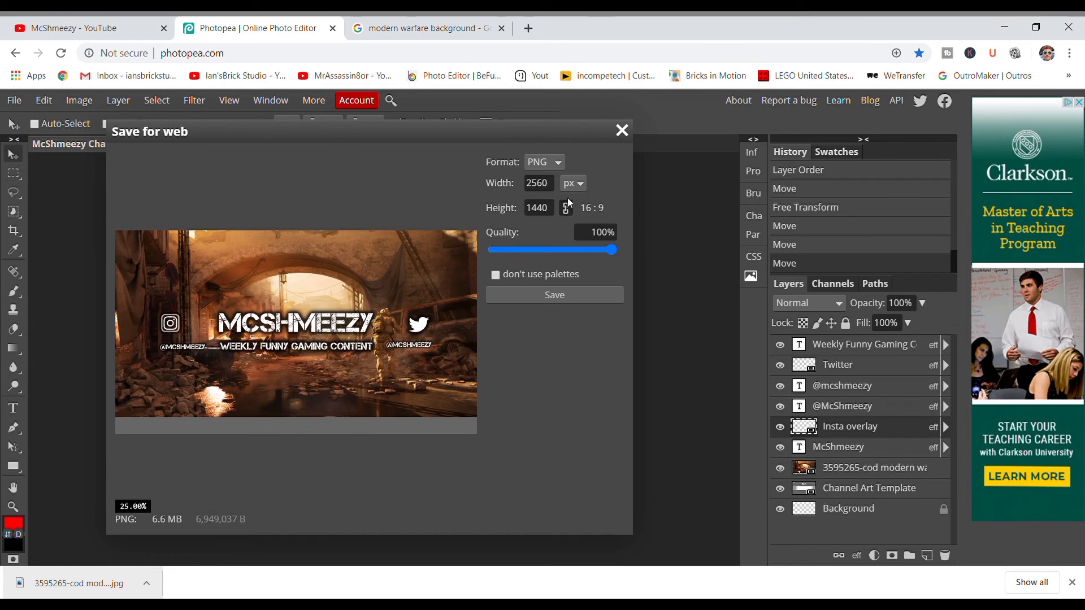
pyautogui.click(565, 297)
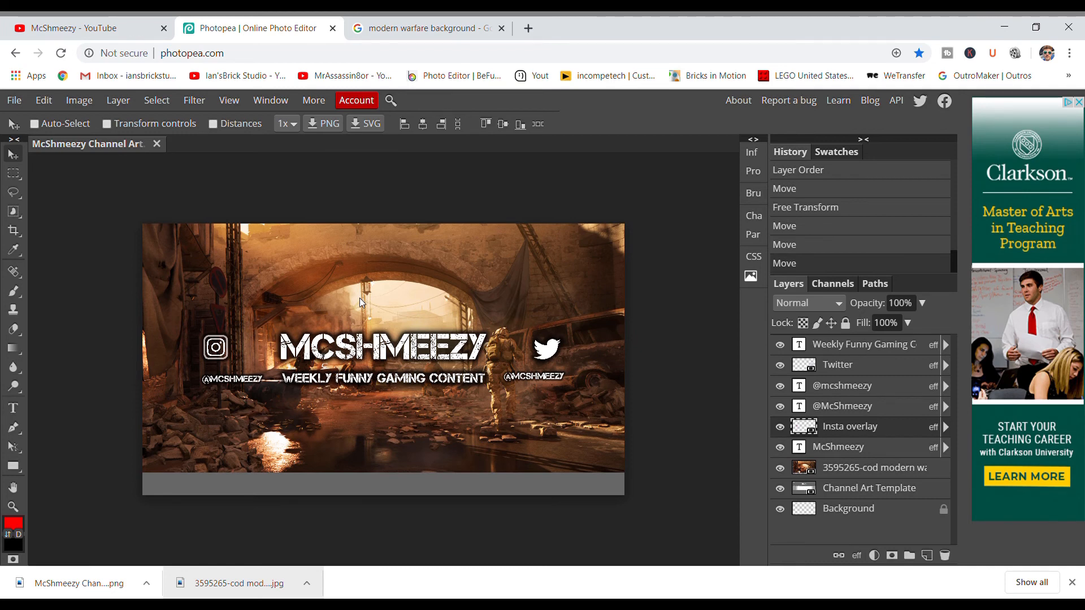
# Step: Switch to the McShmeezy YouTube channel page and examine the banner at its head
pyautogui.hotkey('ctrl', 'shift', 'Tab')
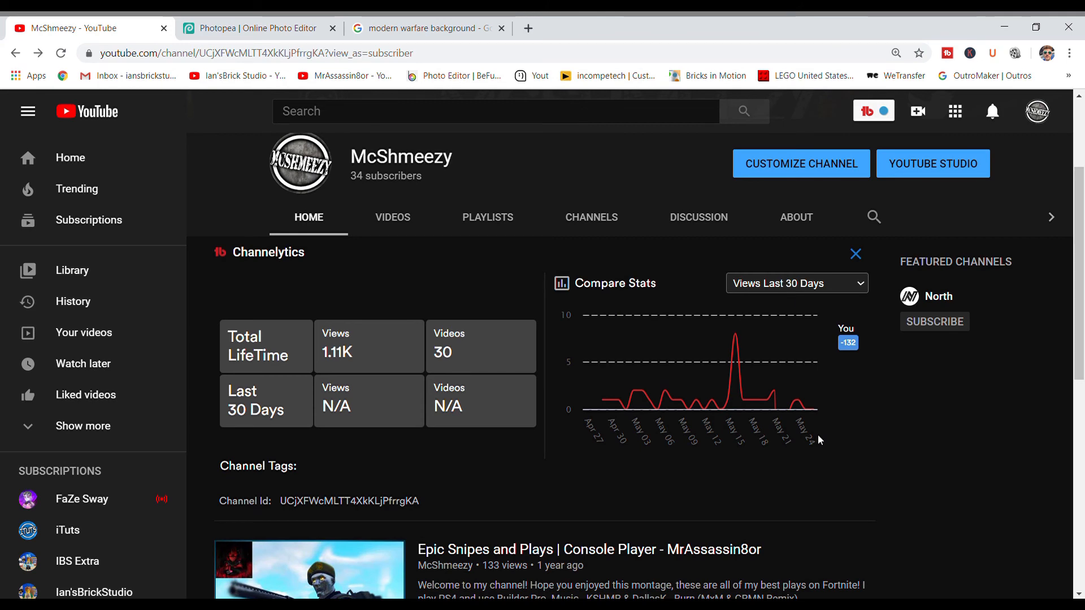
pyautogui.moveTo(644, 326)
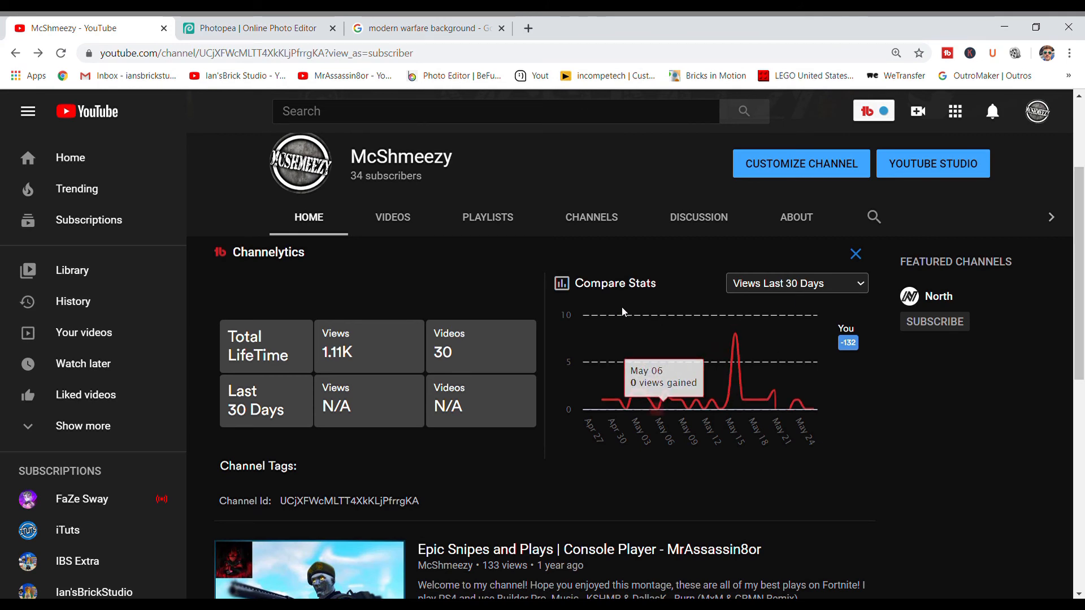
pyautogui.scroll(1, 644, 327)
pyautogui.scroll(2, 644, 327)
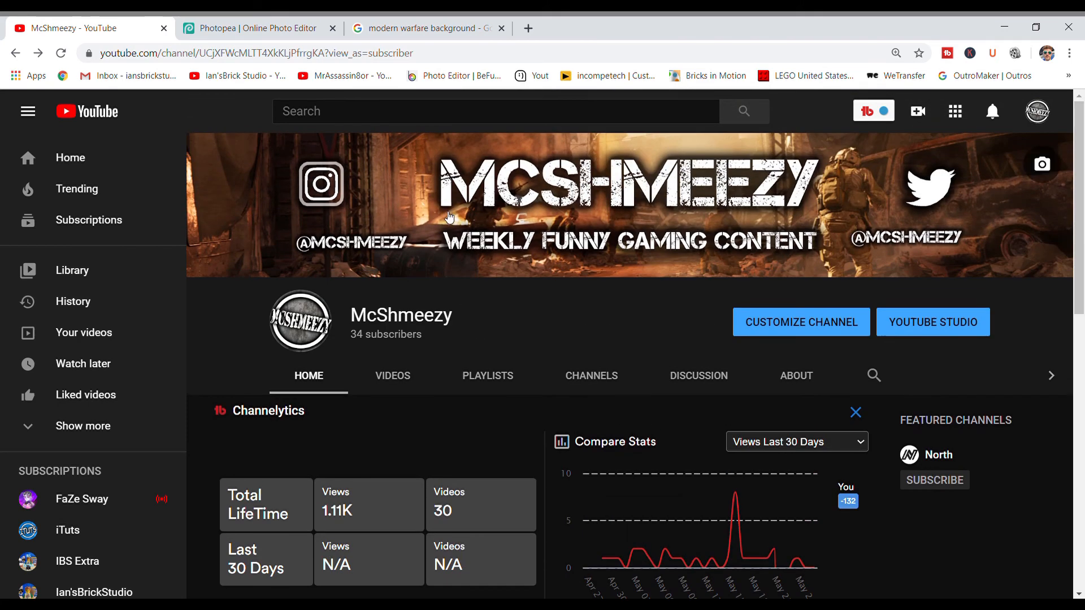